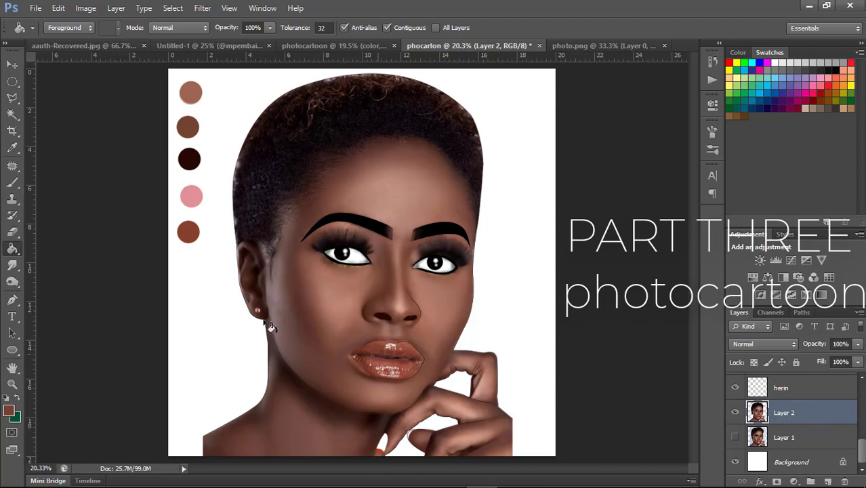
- Load Layer 2's transparency as a selection around the woman
{"action": "left_click", "coordinate": [143, 8]}
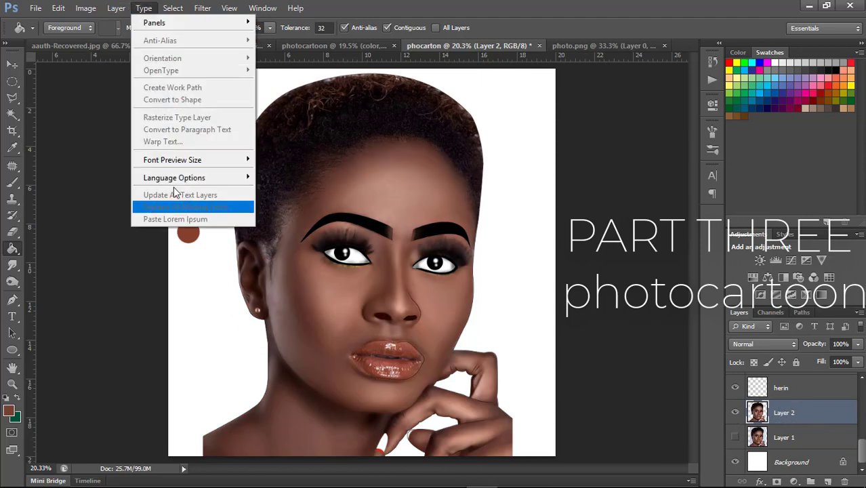
{"action": "left_click", "coordinate": [174, 192]}
{"action": "left_click", "coordinate": [172, 8]}
{"action": "left_click", "coordinate": [198, 231]}
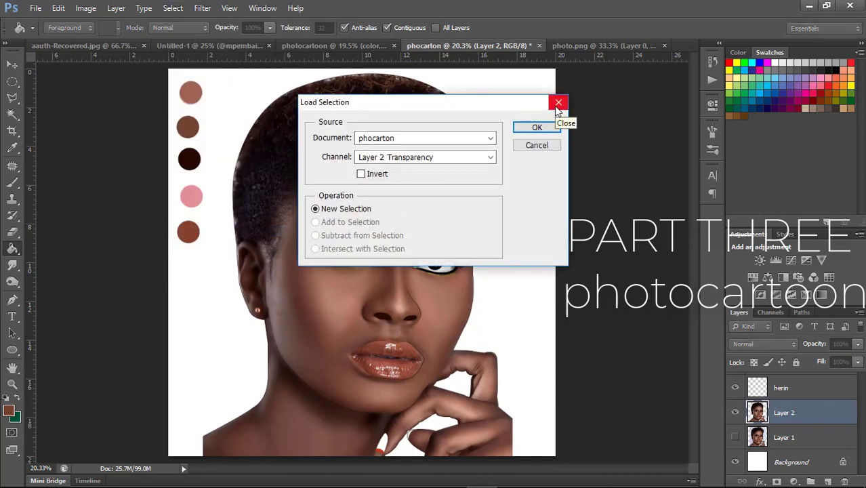
{"action": "left_click", "coordinate": [535, 128]}
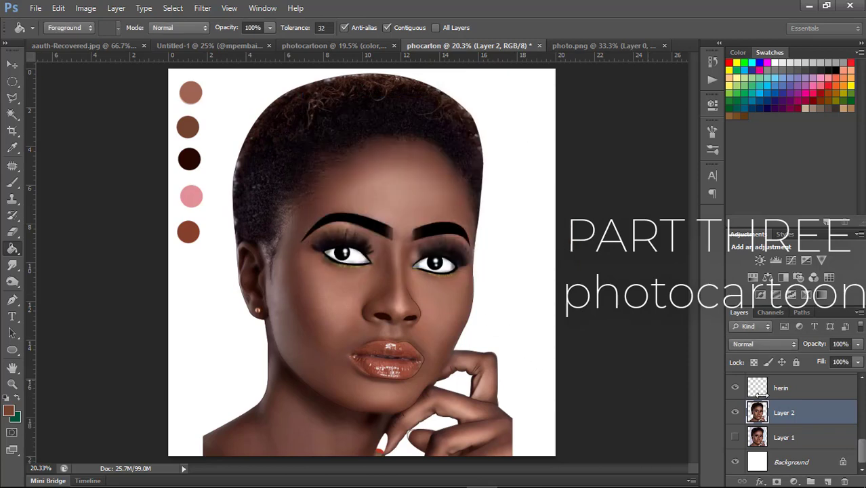
- Apply Surface Blur at radius 16, threshold 32, then deselect
{"action": "left_click", "coordinate": [201, 9]}
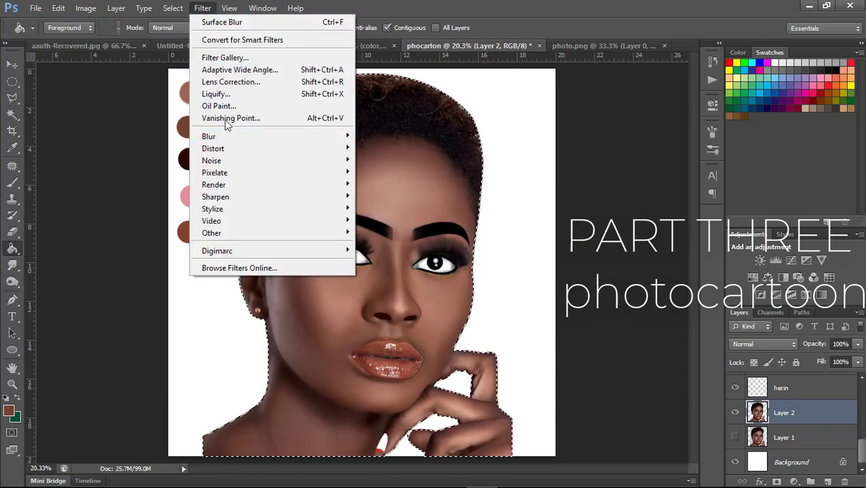
{"action": "mouse_move", "coordinate": [209, 136]}
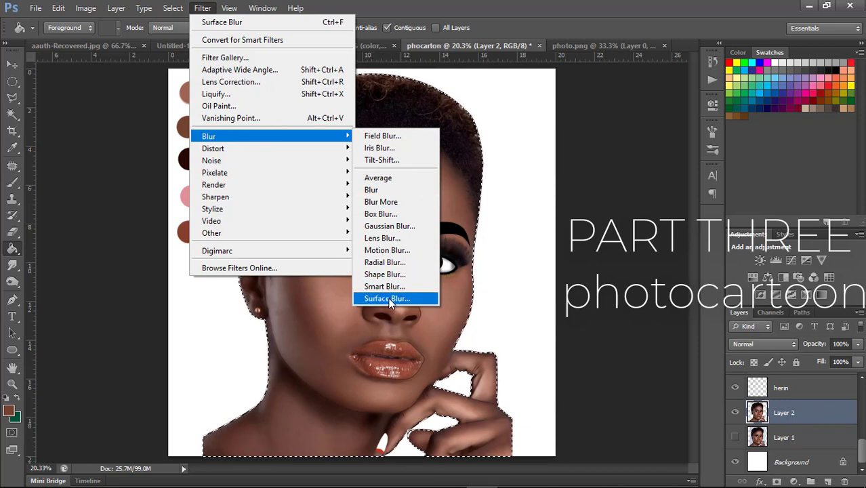
{"action": "left_click", "coordinate": [389, 298]}
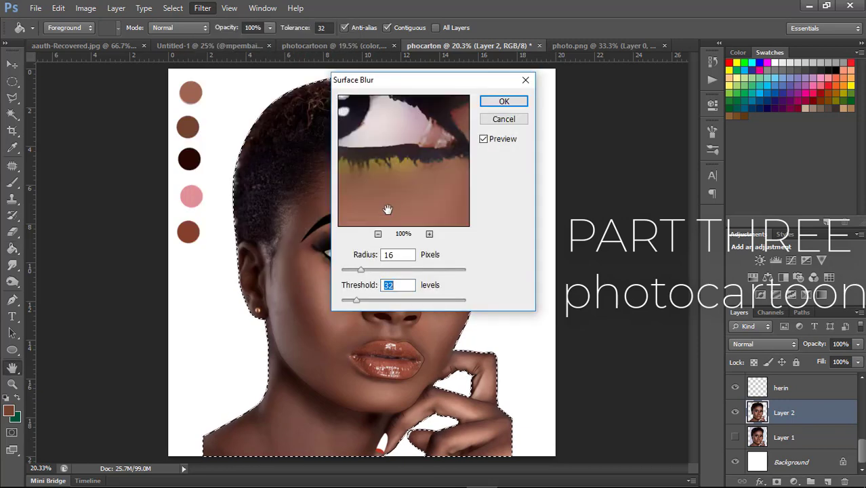
{"action": "key", "text": "Return"}
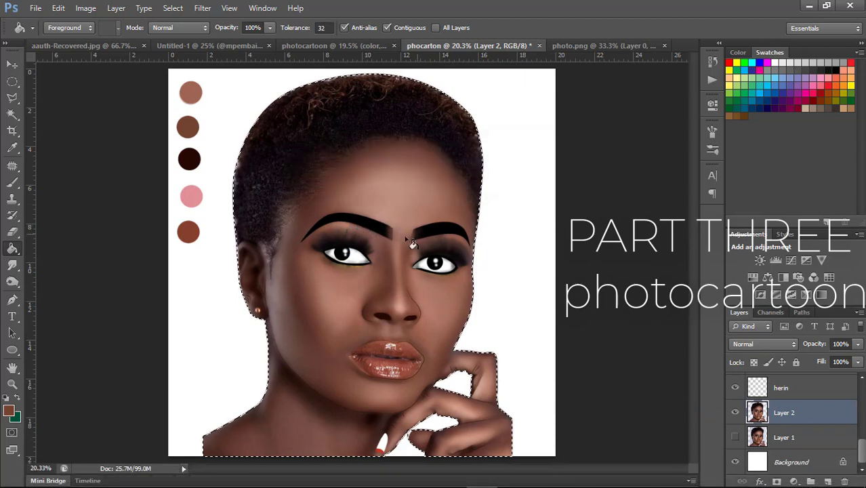
{"action": "key", "text": "ctrl+d"}
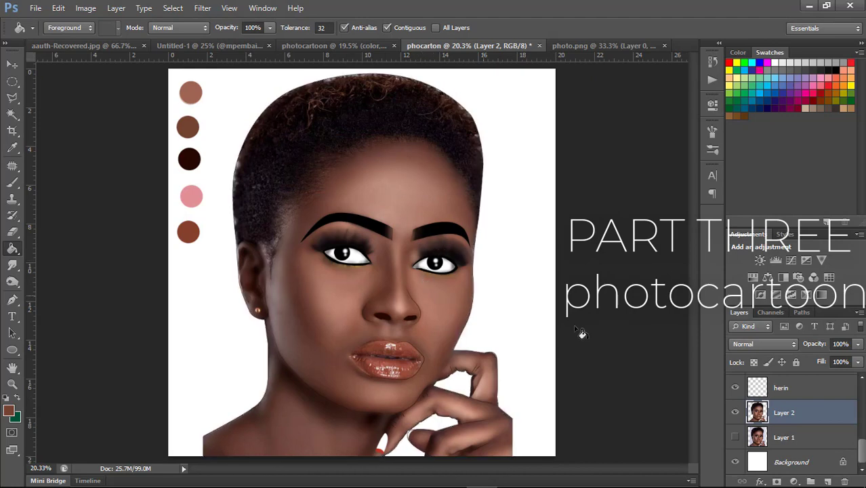
- Fill a new Layer 4 with the sampled brown skin tone and clip it to Layer 2
{"action": "left_click", "coordinate": [827, 481]}
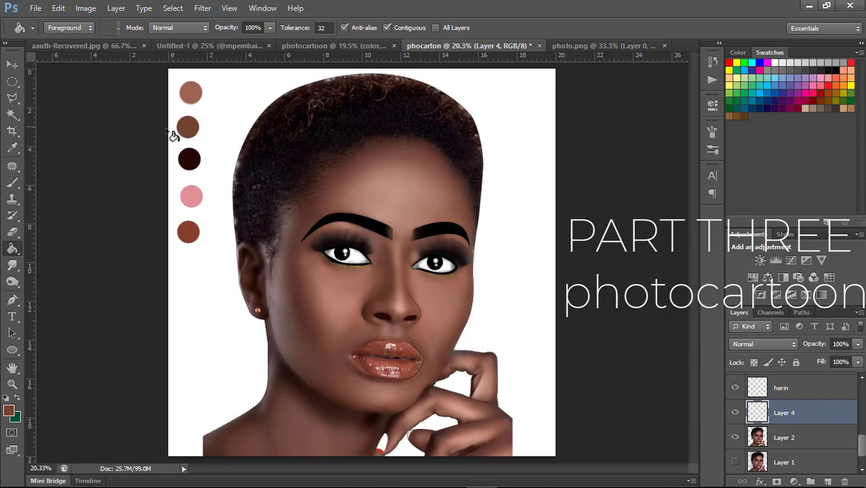
{"action": "left_click", "coordinate": [13, 147]}
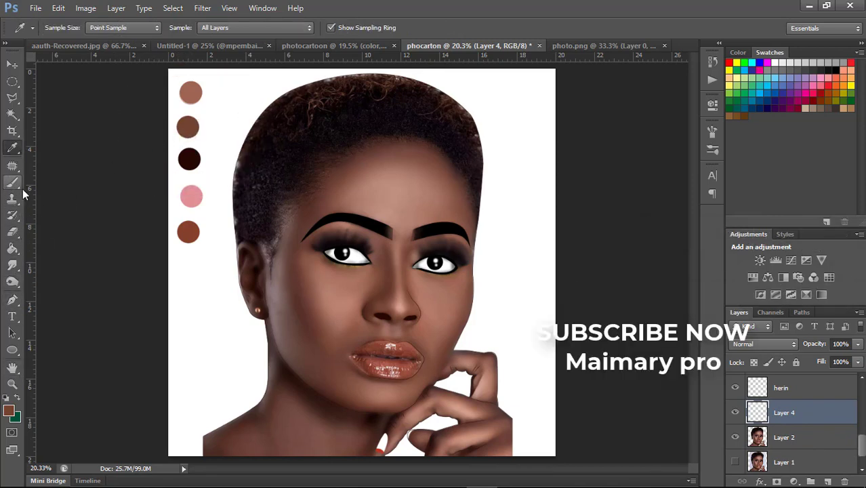
{"action": "left_click", "coordinate": [12, 248]}
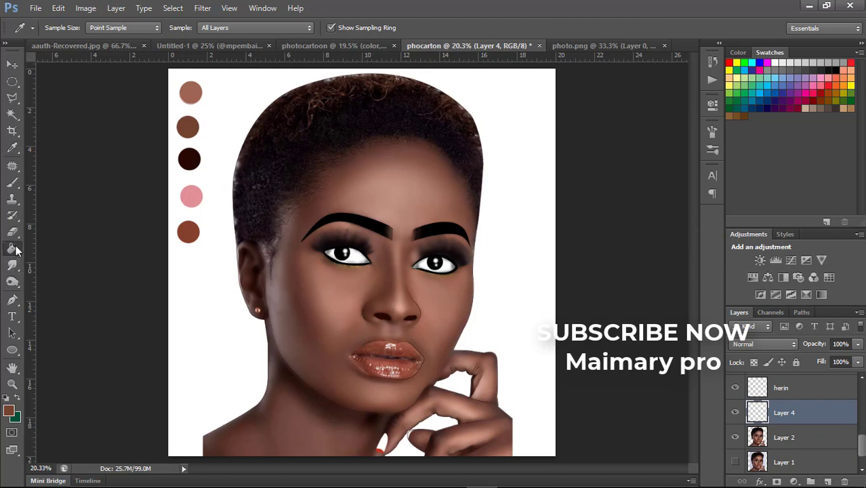
{"action": "left_click", "coordinate": [335, 284]}
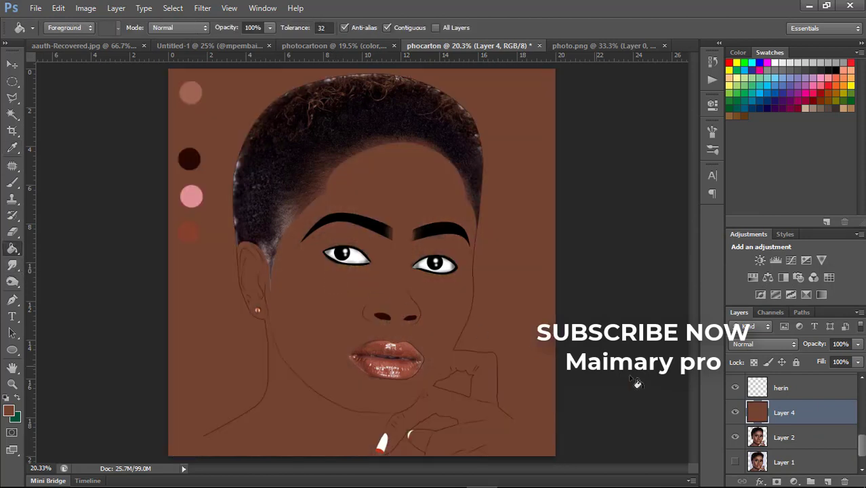
{"action": "right_click", "coordinate": [773, 406]}
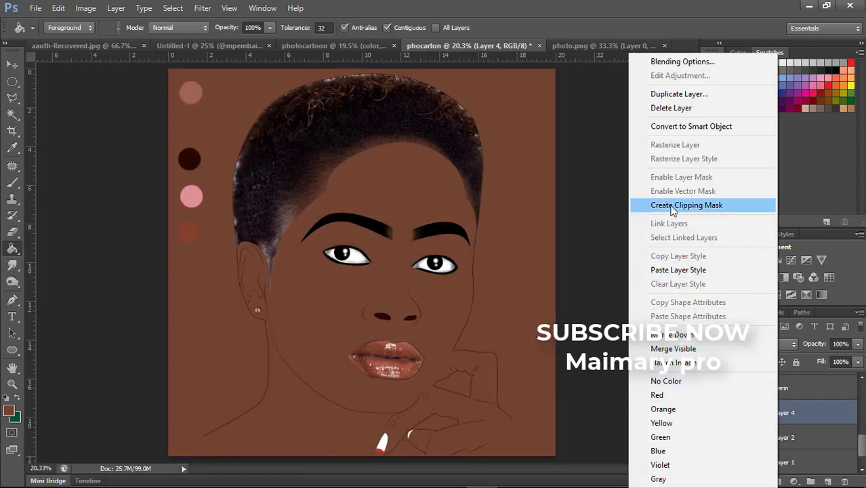
{"action": "left_click", "coordinate": [673, 205]}
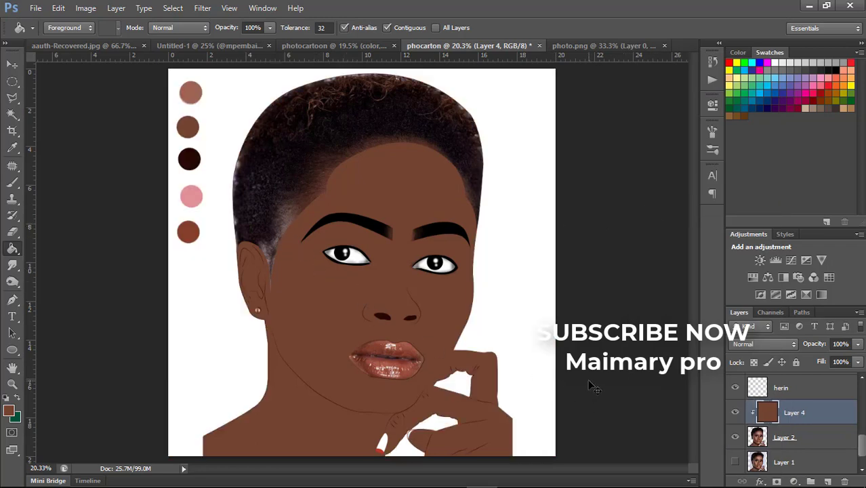
{"action": "scroll", "coordinate": [593, 387], "scroll_direction": "up", "scroll_amount": 2}
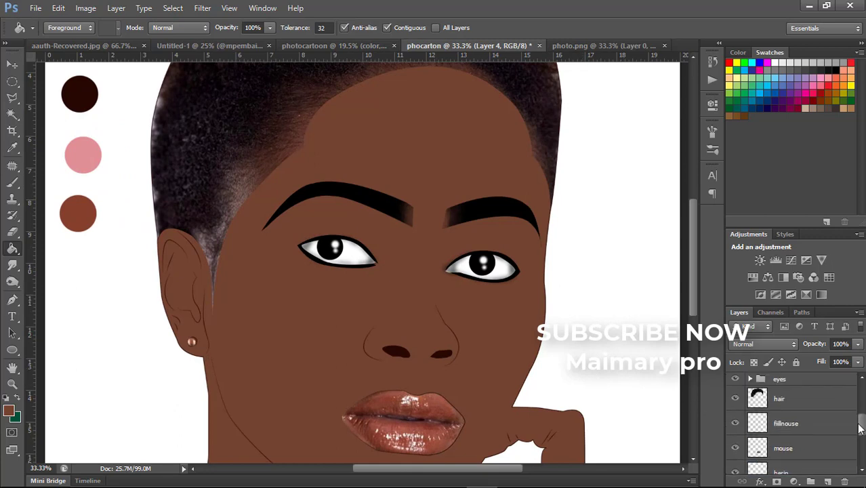
- Hide the brown Layer 4 and sample the pink swatch colour
{"action": "left_click_drag", "start_coordinate": [862, 447], "coordinate": [863, 450]}
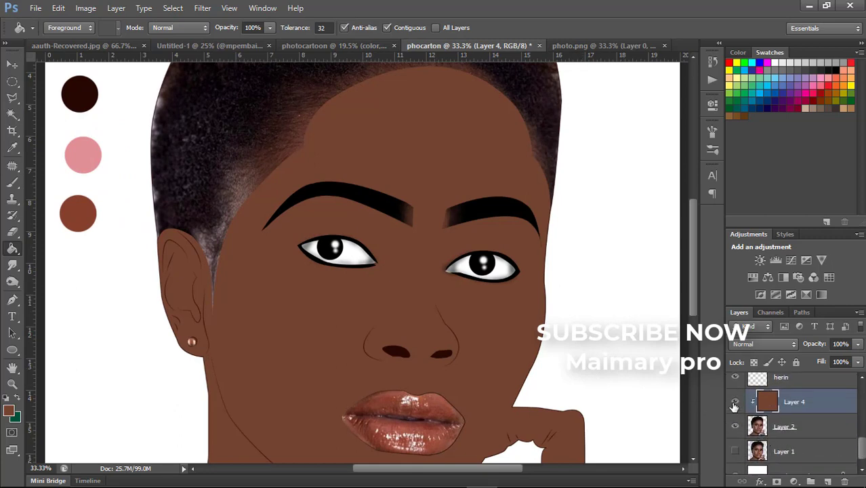
{"action": "left_click", "coordinate": [735, 405]}
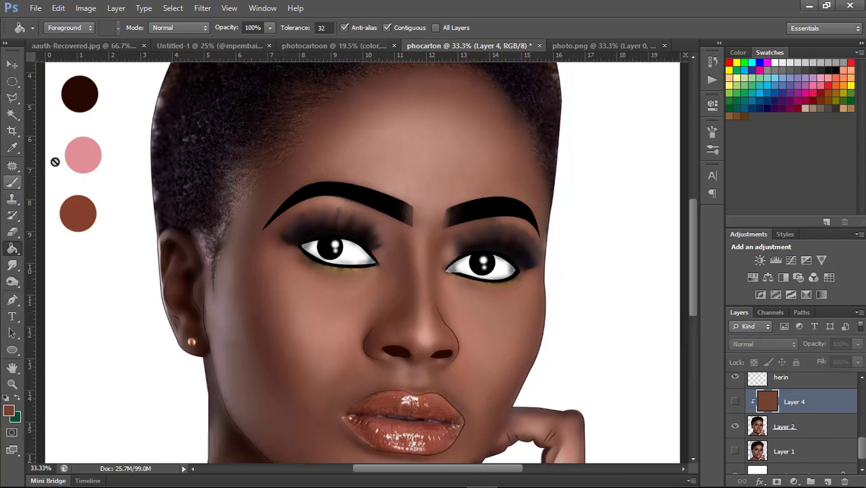
{"action": "left_click", "coordinate": [13, 148]}
{"action": "left_click", "coordinate": [80, 154]}
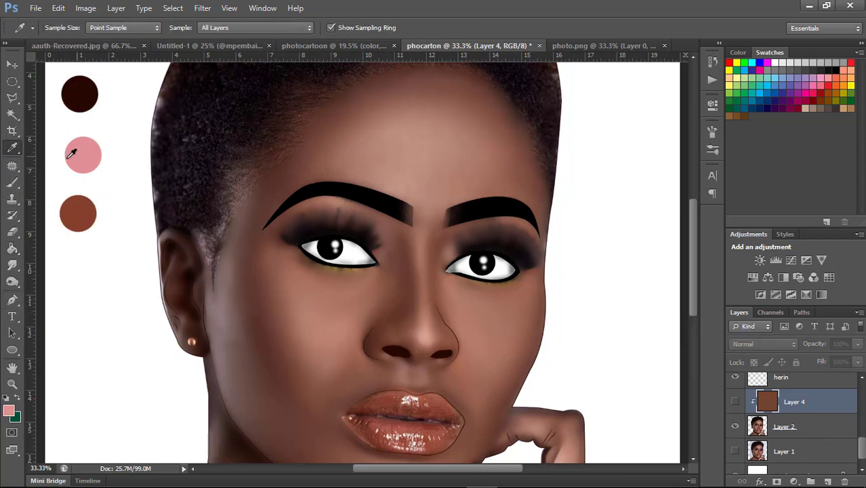
- Set up a soft 80 px brush with 0% hardness and 5% flow
{"action": "left_click", "coordinate": [13, 182]}
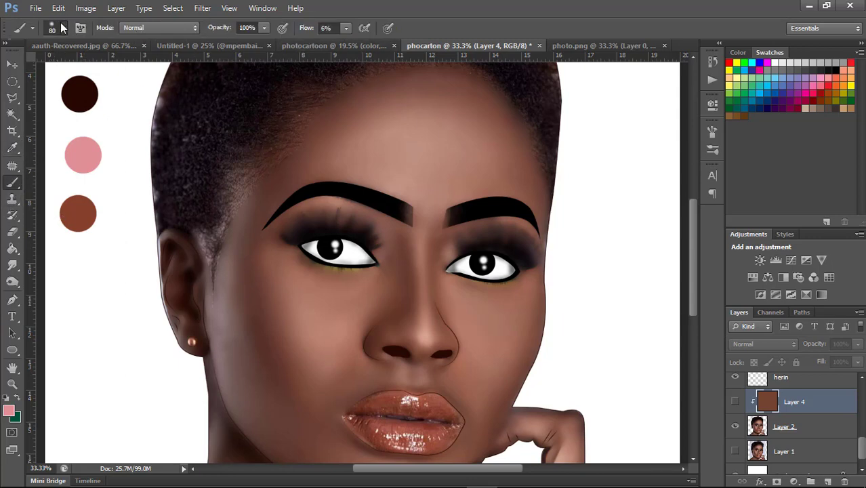
{"action": "left_click", "coordinate": [61, 27]}
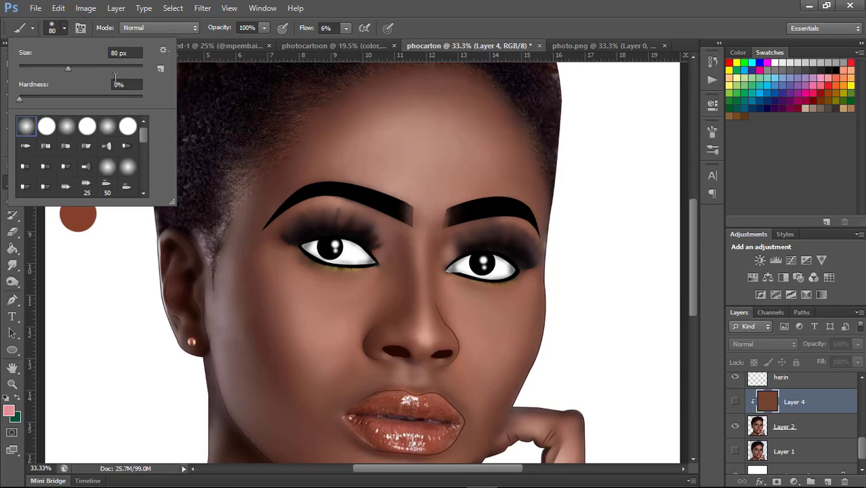
{"action": "left_click", "coordinate": [326, 27]}
{"action": "type", "text": "5"}
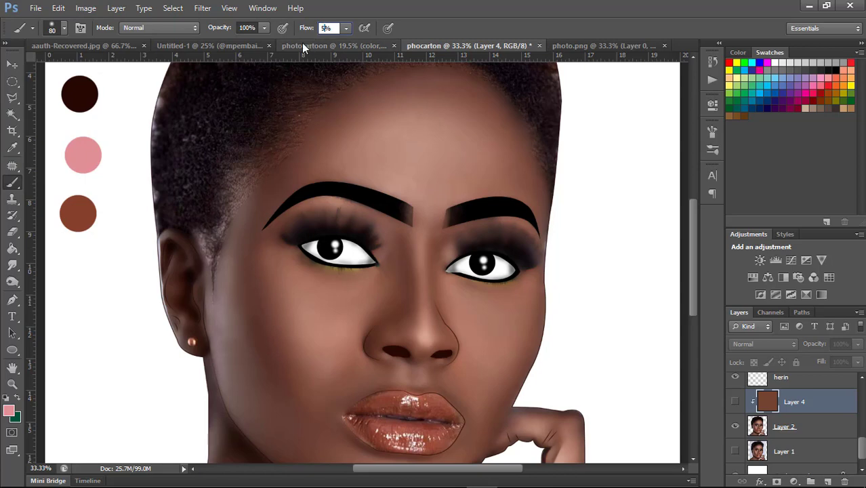
{"action": "key", "text": "Return"}
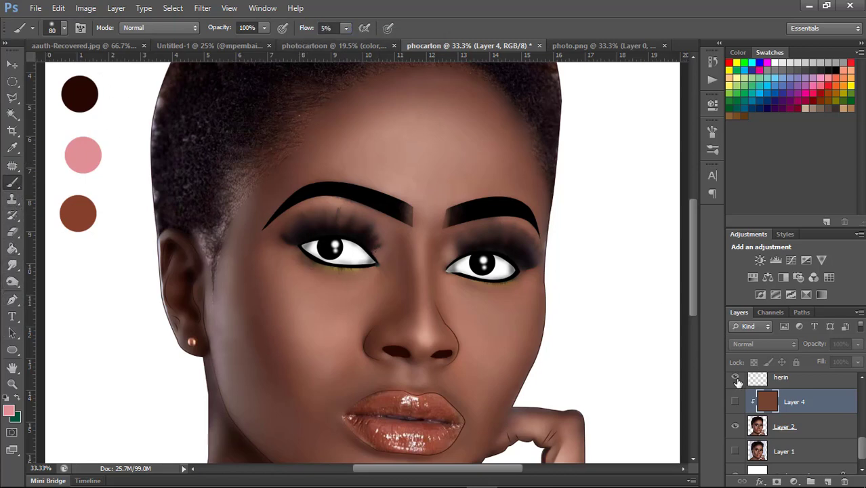
- Show Layer 4 and airbrush soft pink between the eyebrows, over the nose and right cheek
{"action": "left_click", "coordinate": [735, 403]}
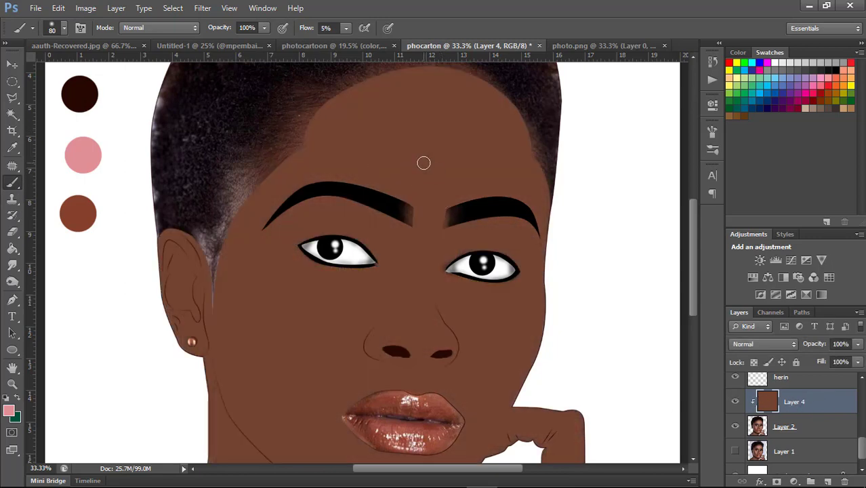
{"action": "key", "text": "bracketright"}
{"action": "key", "text": "bracketright"}
{"action": "key", "text": "bracketright"}
{"action": "key", "text": "bracketright"}
{"action": "key", "text": "bracketright"}
{"action": "key", "text": "bracketright"}
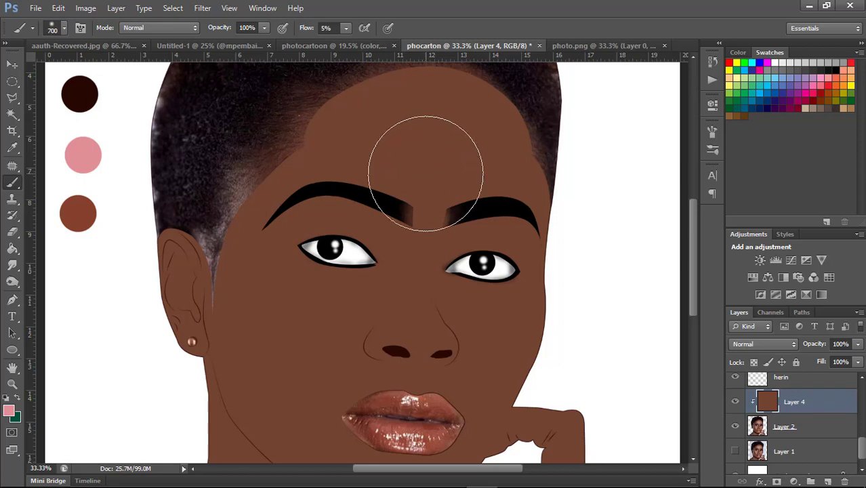
{"action": "key", "text": "bracketright"}
{"action": "key", "text": "bracketright"}
{"action": "key", "text": "bracketright"}
{"action": "key", "text": "bracketleft"}
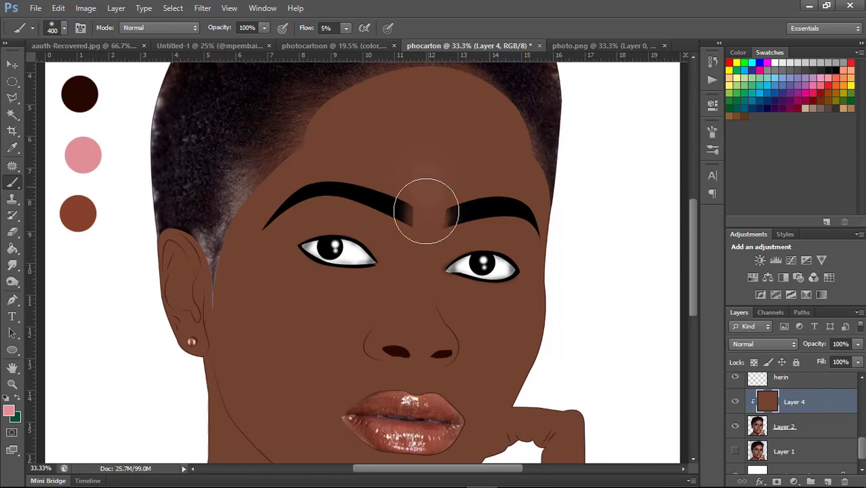
{"action": "mouse_move", "coordinate": [426, 203]}
{"action": "left_mouse_down"}
{"action": "mouse_move", "coordinate": [421, 152]}
{"action": "mouse_move", "coordinate": [373, 199]}
{"action": "mouse_move", "coordinate": [467, 175]}
{"action": "mouse_move", "coordinate": [435, 145]}
{"action": "mouse_move", "coordinate": [332, 168]}
{"action": "mouse_move", "coordinate": [454, 170]}
{"action": "mouse_move", "coordinate": [416, 204]}
{"action": "mouse_move", "coordinate": [444, 164]}
{"action": "mouse_move", "coordinate": [418, 271]}
{"action": "mouse_move", "coordinate": [420, 233]}
{"action": "mouse_move", "coordinate": [426, 199]}
{"action": "mouse_move", "coordinate": [425, 309]}
{"action": "mouse_move", "coordinate": [406, 315]}
{"action": "mouse_move", "coordinate": [384, 342]}
{"action": "mouse_move", "coordinate": [400, 324]}
{"action": "mouse_move", "coordinate": [416, 235]}
{"action": "mouse_move", "coordinate": [433, 333]}
{"action": "mouse_move", "coordinate": [425, 352]}
{"action": "mouse_move", "coordinate": [439, 296]}
{"action": "mouse_move", "coordinate": [431, 316]}
{"action": "mouse_move", "coordinate": [407, 210]}
{"action": "left_mouse_up"}
{"action": "key", "text": "bracketleft"}
{"action": "key", "text": "bracketleft"}
{"action": "key", "text": "bracketleft"}
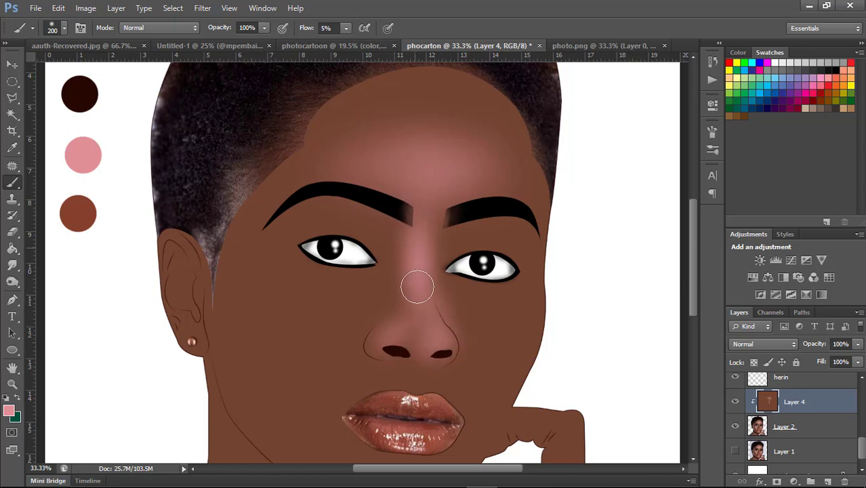
{"action": "mouse_move", "coordinate": [416, 288]}
{"action": "left_mouse_down"}
{"action": "mouse_move", "coordinate": [388, 348]}
{"action": "mouse_move", "coordinate": [493, 329]}
{"action": "mouse_move", "coordinate": [522, 309]}
{"action": "mouse_move", "coordinate": [532, 363]}
{"action": "mouse_move", "coordinate": [537, 297]}
{"action": "mouse_move", "coordinate": [532, 374]}
{"action": "mouse_move", "coordinate": [496, 414]}
{"action": "mouse_move", "coordinate": [535, 244]}
{"action": "mouse_move", "coordinate": [555, 291]}
{"action": "mouse_move", "coordinate": [566, 174]}
{"action": "mouse_move", "coordinate": [543, 363]}
{"action": "mouse_move", "coordinate": [488, 396]}
{"action": "left_mouse_up"}
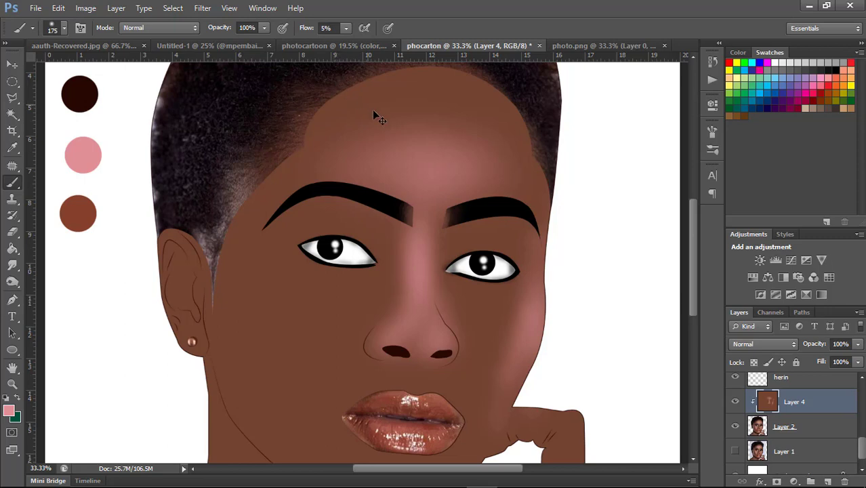
{"action": "left_click", "coordinate": [807, 345]}
- Lower Layer 4's opacity to 80% and turn it back on
{"action": "left_click_drag", "start_coordinate": [802, 347], "coordinate": [800, 348]}
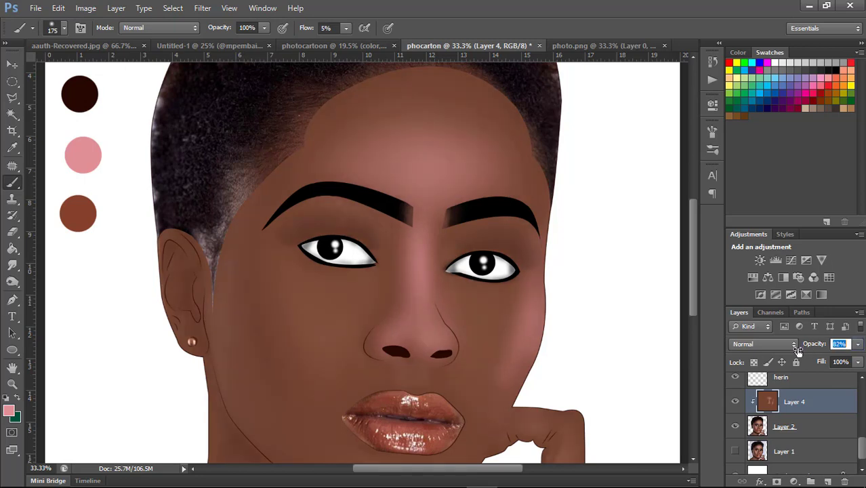
{"action": "type", "text": "80"}
{"action": "key", "text": "Return"}
{"action": "left_click", "coordinate": [736, 402]}
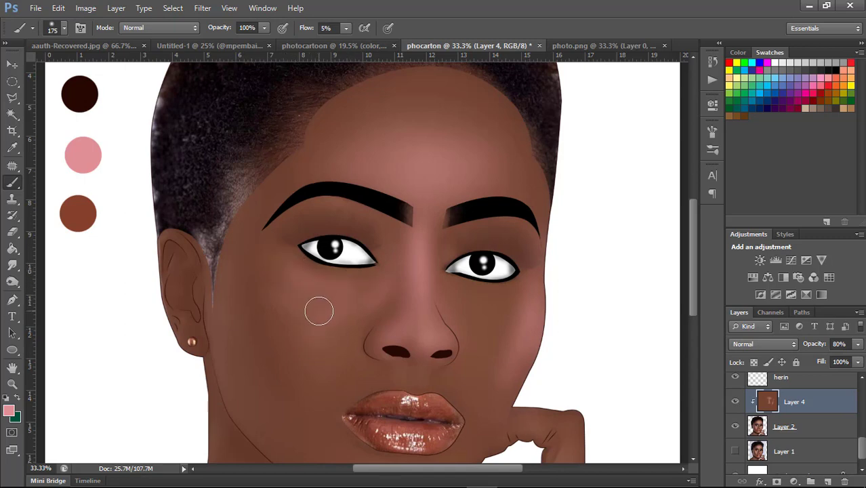
- With a 400 px brush, softly shade beside the lips, cheeks, chin and temple hairline
{"action": "key", "text": "bracketright"}
{"action": "key", "text": "bracketright"}
{"action": "key", "text": "bracketright"}
{"action": "key", "text": "bracketright"}
{"action": "key", "text": "bracketright"}
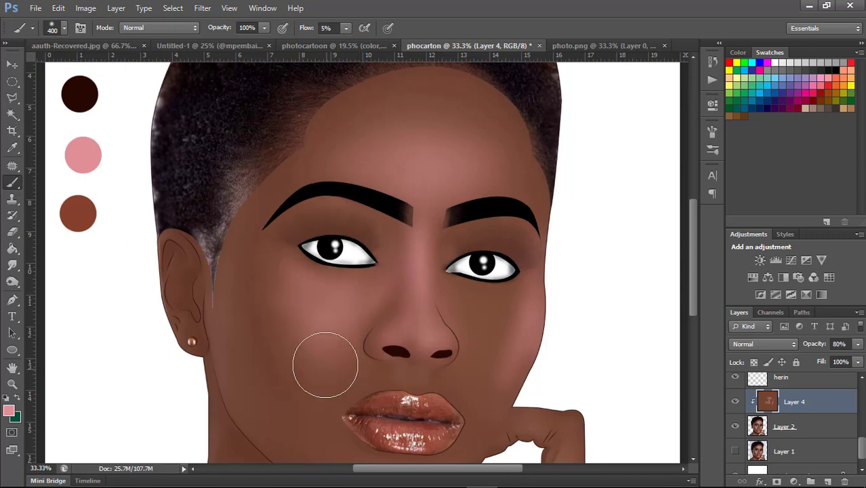
{"action": "mouse_move", "coordinate": [353, 377]}
{"action": "left_mouse_down"}
{"action": "mouse_move", "coordinate": [387, 396]}
{"action": "mouse_move", "coordinate": [437, 396]}
{"action": "mouse_move", "coordinate": [473, 409]}
{"action": "left_mouse_up"}
{"action": "left_click_drag", "start_coordinate": [498, 340], "coordinate": [482, 318]}
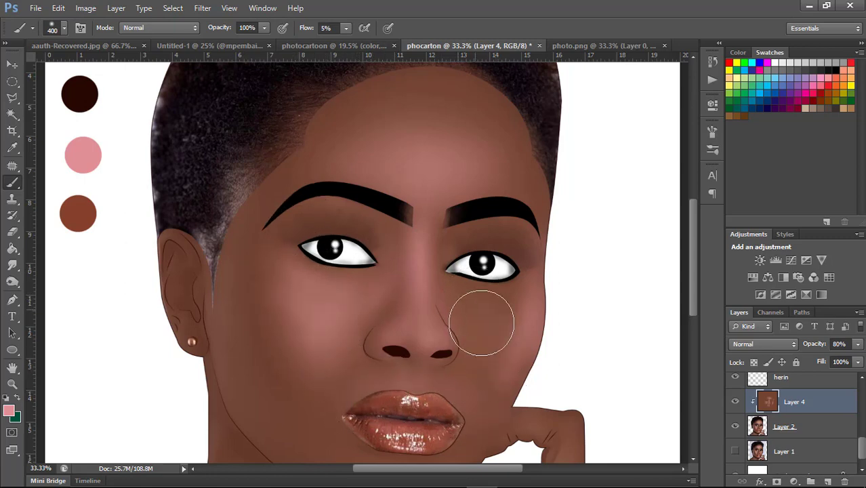
{"action": "left_click_drag", "start_coordinate": [694, 260], "coordinate": [682, 296]}
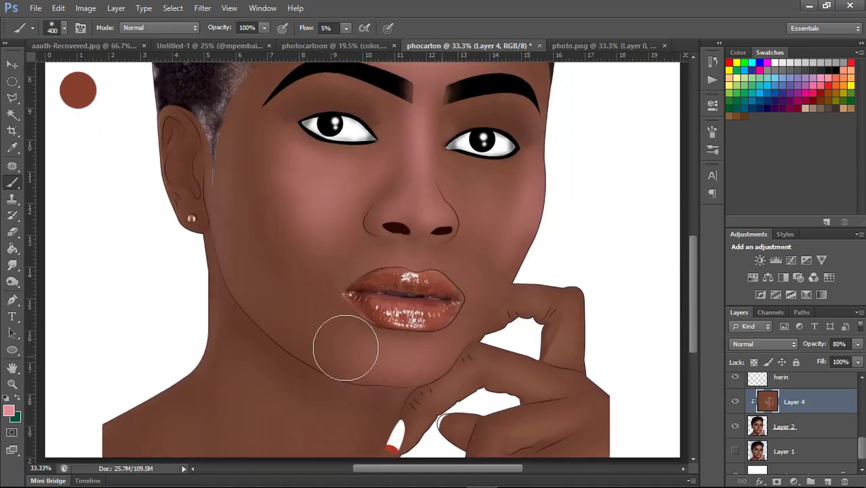
{"action": "mouse_move", "coordinate": [216, 213]}
{"action": "left_mouse_down"}
{"action": "mouse_move", "coordinate": [265, 236]}
{"action": "mouse_move", "coordinate": [252, 132]}
{"action": "left_mouse_up"}
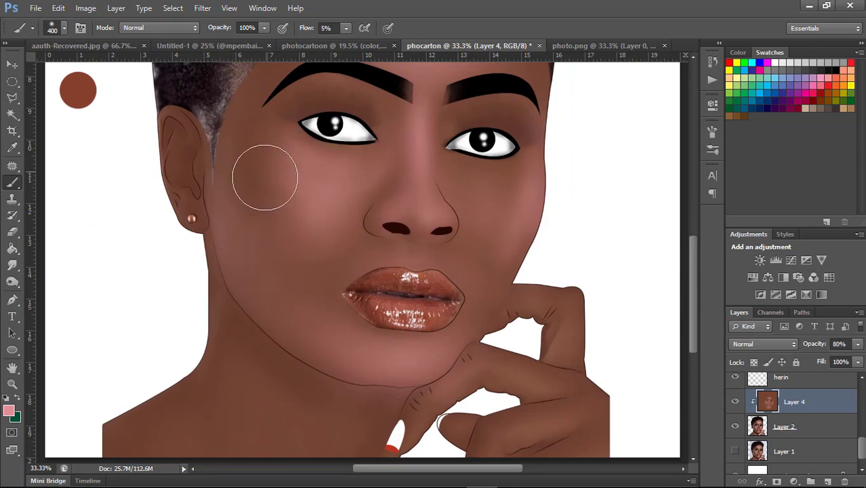
{"action": "left_click_drag", "start_coordinate": [691, 292], "coordinate": [687, 249]}
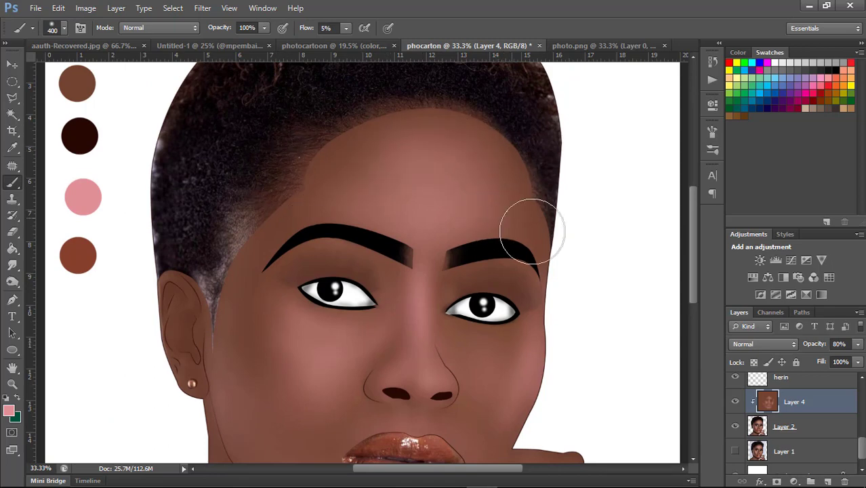
{"action": "left_click_drag", "start_coordinate": [260, 210], "coordinate": [193, 364]}
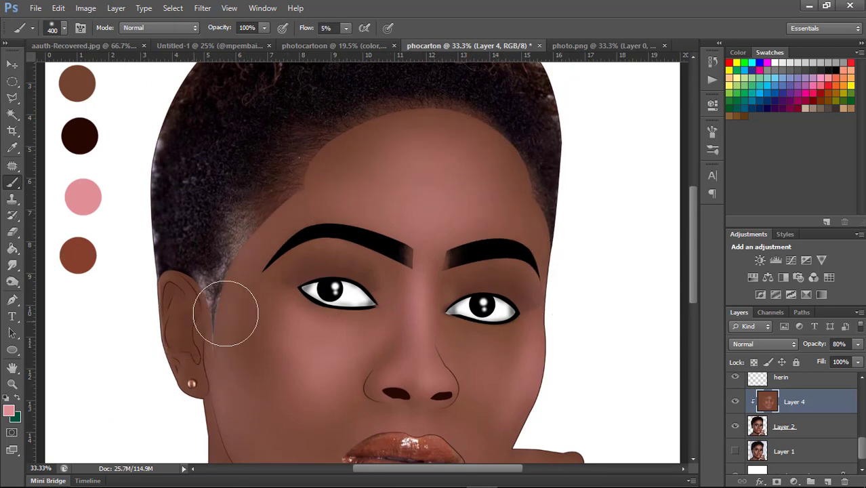
{"action": "left_click_drag", "start_coordinate": [476, 474], "coordinate": [440, 474]}
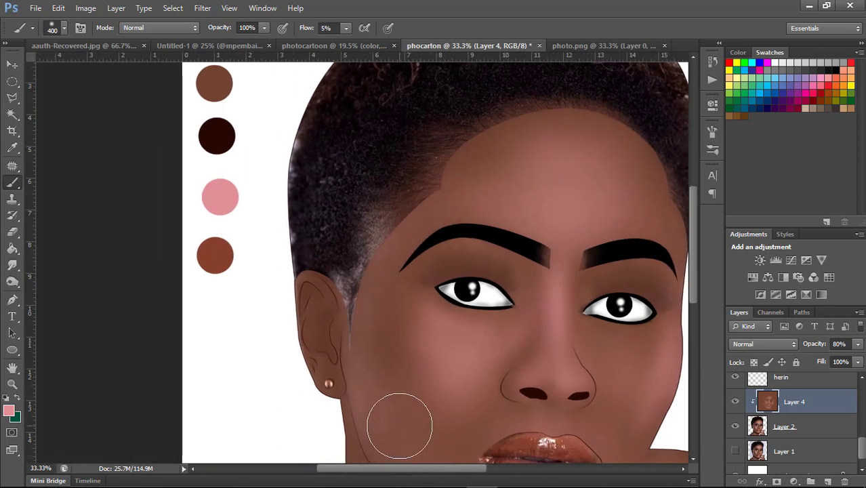
- Zoom in, shrink the brush to 125 px, and paint a soft pink highlight on the ear
{"action": "key", "text": "ctrl+plus"}
{"action": "key", "text": "ctrl+plus"}
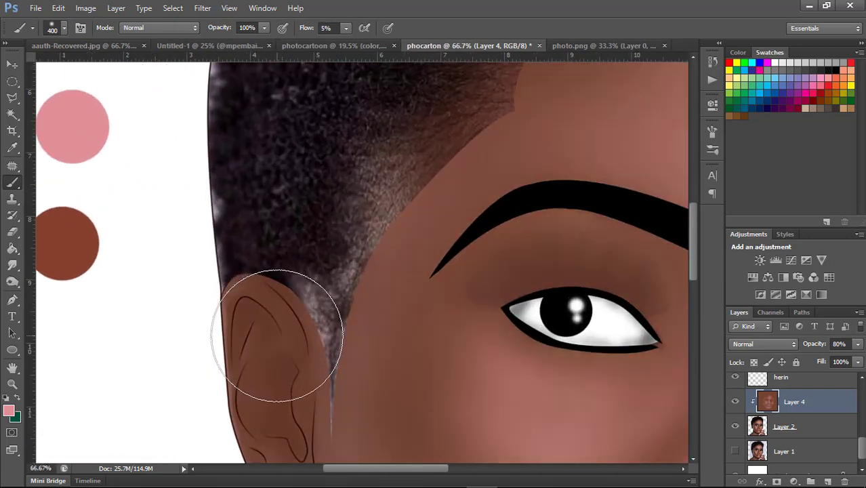
{"action": "key", "text": "bracketleft"}
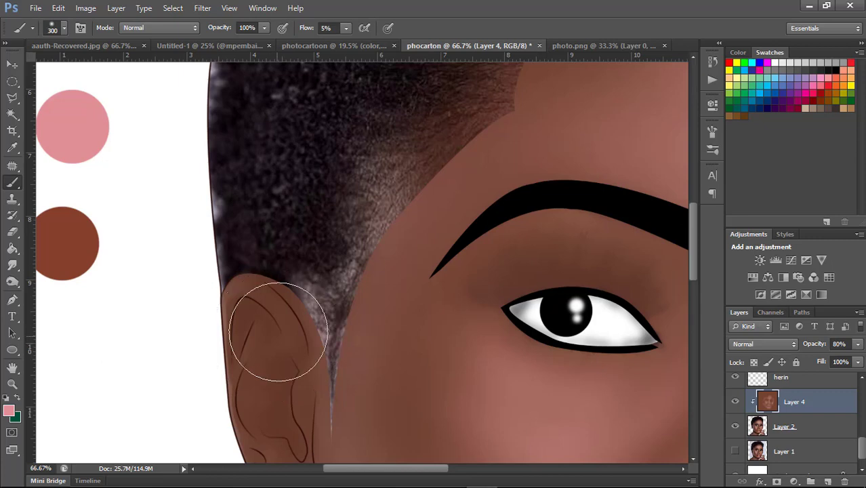
{"action": "key", "text": "bracketleft"}
{"action": "key", "text": "bracketleft"}
{"action": "key", "text": "bracketleft"}
{"action": "key", "text": "bracketleft"}
{"action": "key", "text": "bracketleft"}
{"action": "mouse_move", "coordinate": [289, 348]}
{"action": "left_mouse_down"}
{"action": "mouse_move", "coordinate": [271, 303]}
{"action": "mouse_move", "coordinate": [285, 342]}
{"action": "mouse_move", "coordinate": [247, 294]}
{"action": "mouse_move", "coordinate": [216, 344]}
{"action": "mouse_move", "coordinate": [284, 315]}
{"action": "mouse_move", "coordinate": [263, 284]}
{"action": "mouse_move", "coordinate": [302, 365]}
{"action": "left_mouse_up"}
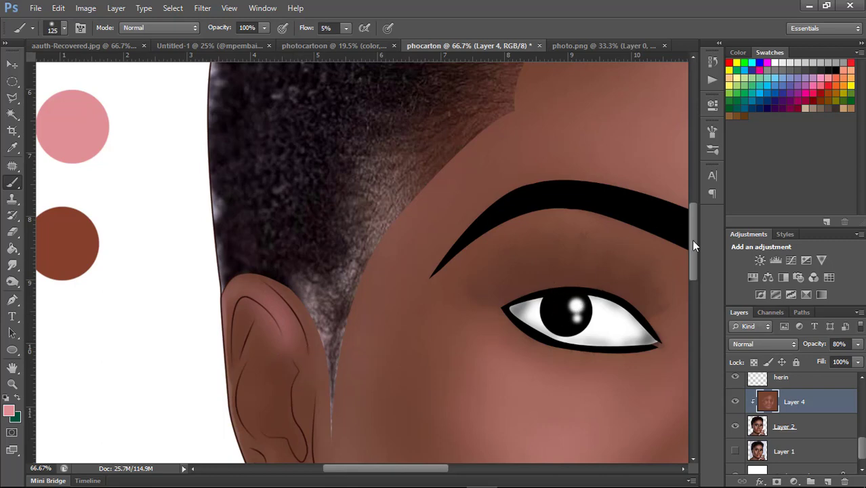
{"action": "left_click_drag", "start_coordinate": [691, 239], "coordinate": [693, 274]}
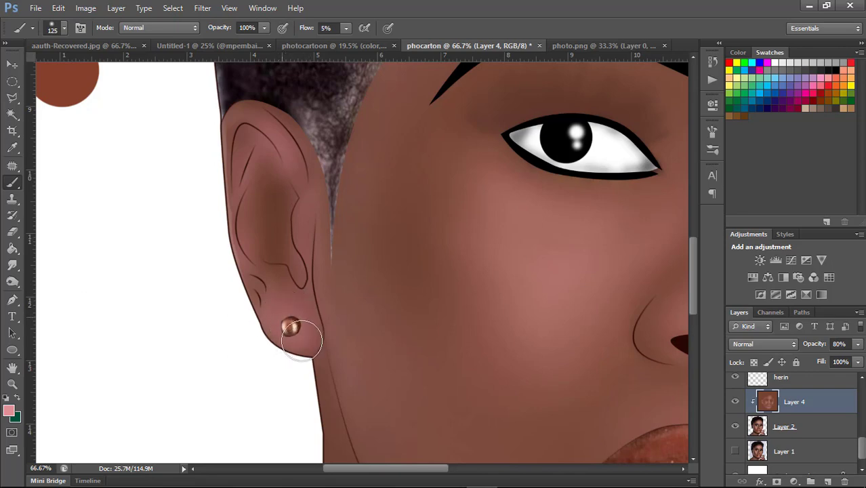
- Paint soft pink neck highlights with a 300 px brush, toggling Layer 4 to compare
{"action": "left_click_drag", "start_coordinate": [698, 296], "coordinate": [688, 380]}
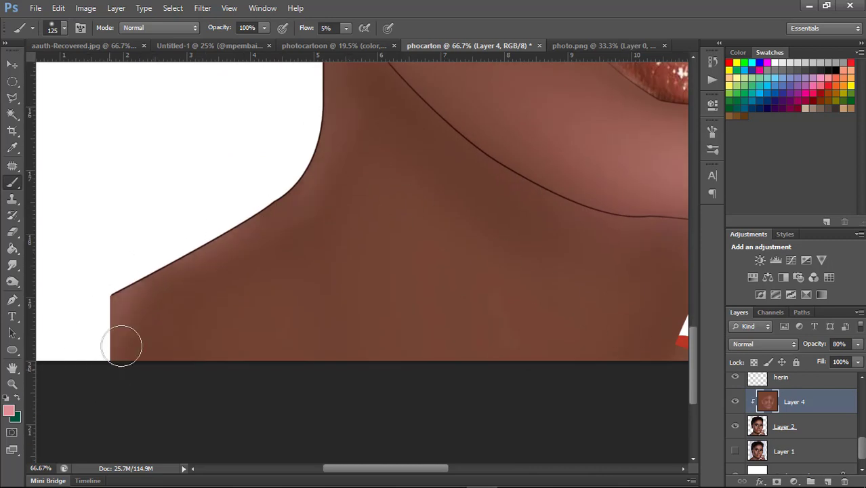
{"action": "left_click_drag", "start_coordinate": [203, 246], "coordinate": [106, 334]}
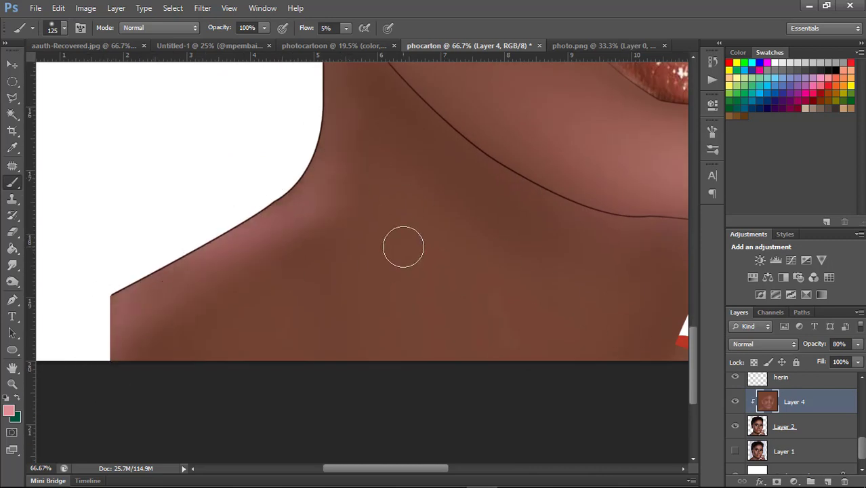
{"action": "left_click_drag", "start_coordinate": [404, 203], "coordinate": [425, 288]}
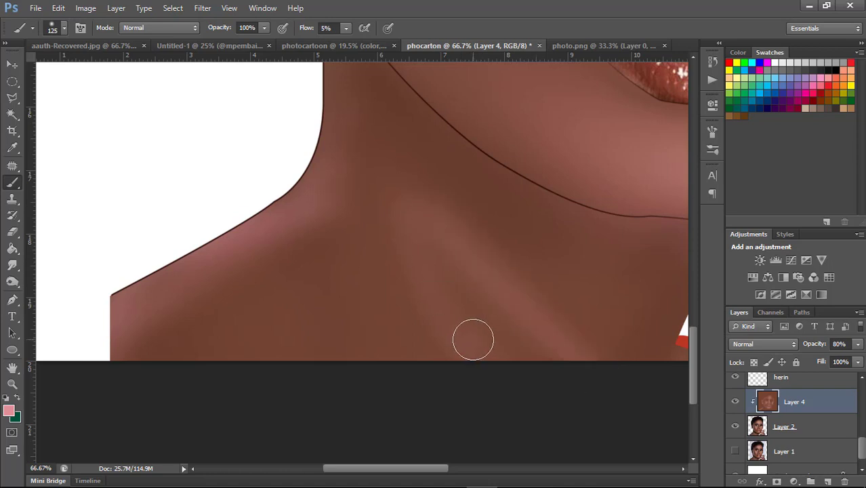
{"action": "key", "text": "bracketright"}
{"action": "key", "text": "bracketright"}
{"action": "key", "text": "bracketright"}
{"action": "left_click_drag", "start_coordinate": [431, 252], "coordinate": [435, 277]}
{"action": "key", "text": "bracketleft"}
{"action": "key", "text": "bracketleft"}
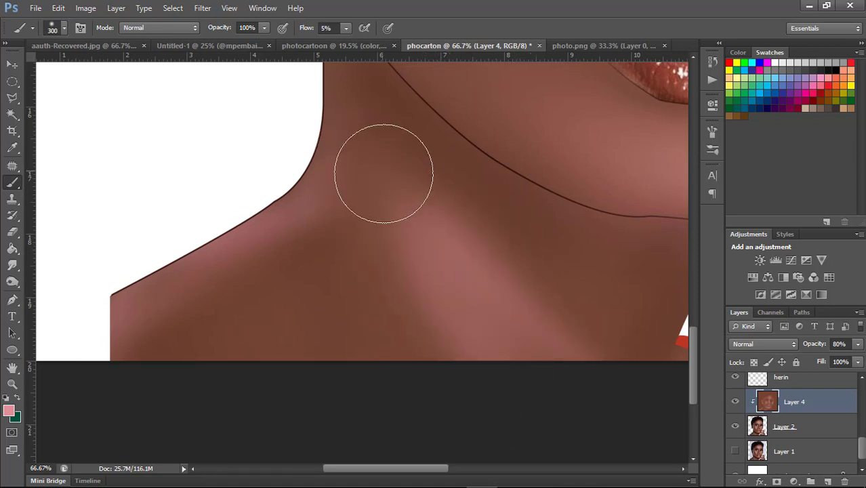
{"action": "left_click", "coordinate": [734, 406]}
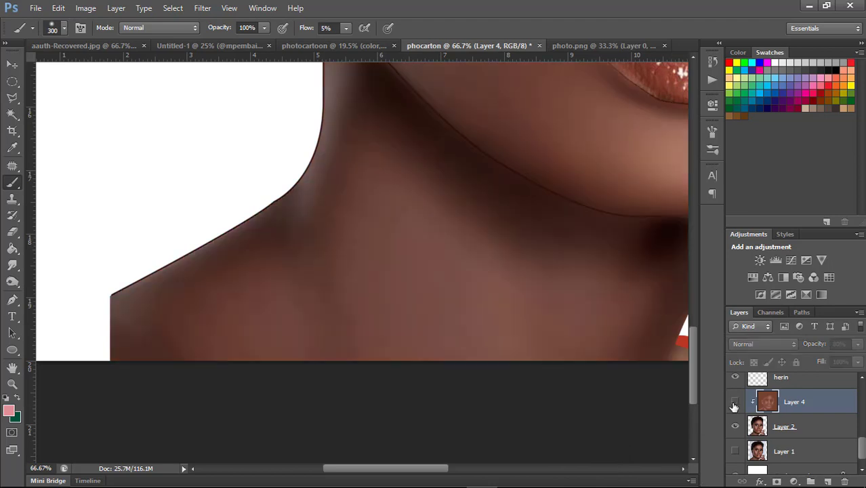
{"action": "left_click", "coordinate": [733, 405]}
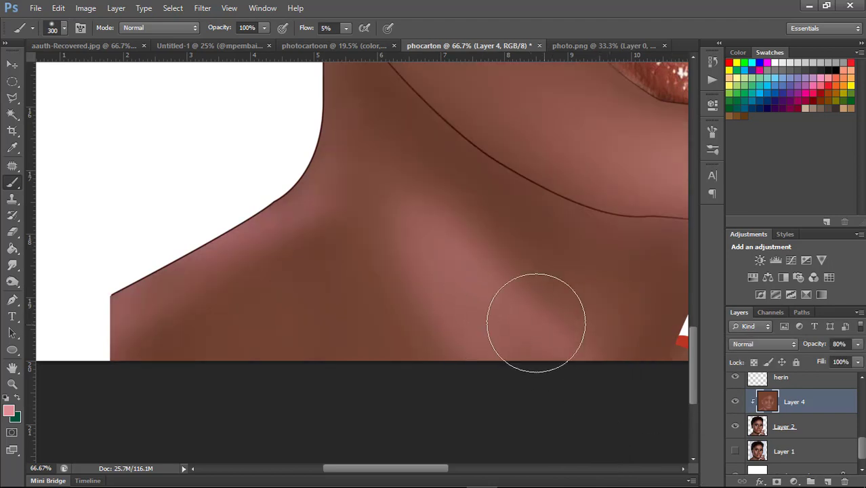
{"action": "mouse_move", "coordinate": [448, 278]}
{"action": "left_mouse_down"}
{"action": "mouse_move", "coordinate": [373, 344]}
{"action": "mouse_move", "coordinate": [356, 324]}
{"action": "mouse_move", "coordinate": [209, 363]}
{"action": "mouse_move", "coordinate": [338, 337]}
{"action": "mouse_move", "coordinate": [397, 242]}
{"action": "mouse_move", "coordinate": [377, 397]}
{"action": "mouse_move", "coordinate": [632, 367]}
{"action": "mouse_move", "coordinate": [223, 385]}
{"action": "left_mouse_up"}
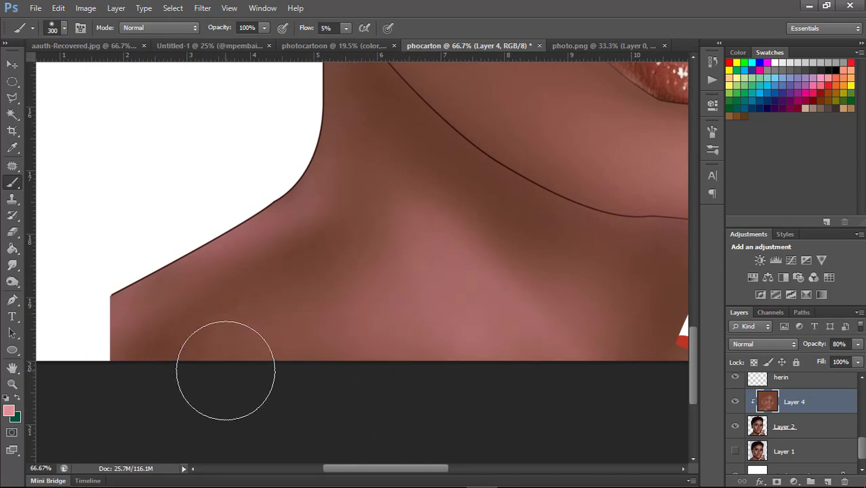
- Shade the hand's fingers with a 150 px brush, then fit the portrait in view
{"action": "key", "text": "ctrl+0"}
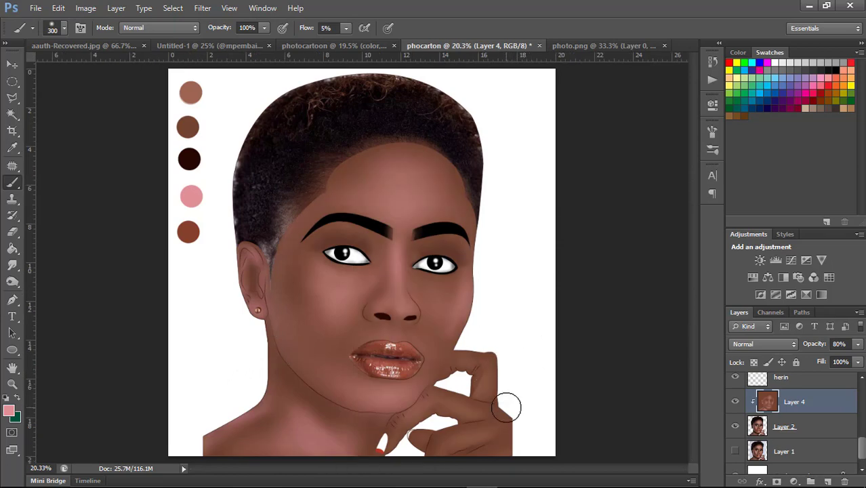
{"action": "key", "text": "ctrl+plus"}
{"action": "key", "text": "ctrl+plus"}
{"action": "key", "text": "ctrl+plus"}
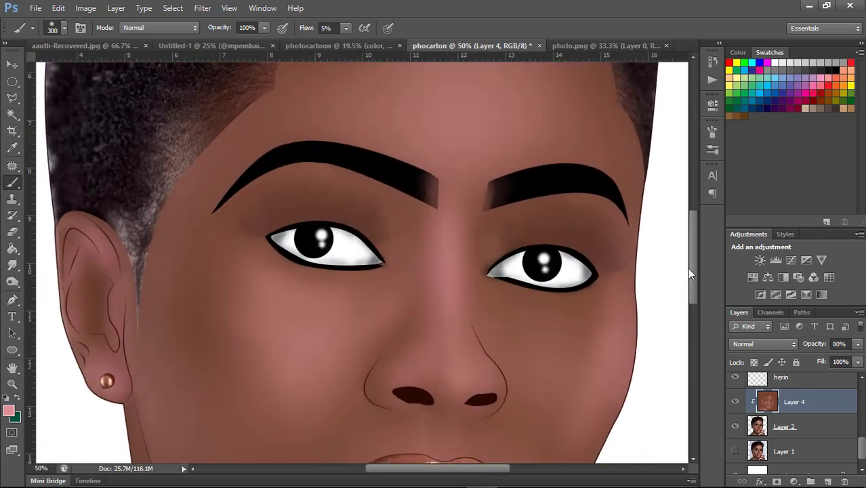
{"action": "left_click_drag", "start_coordinate": [692, 267], "coordinate": [668, 378]}
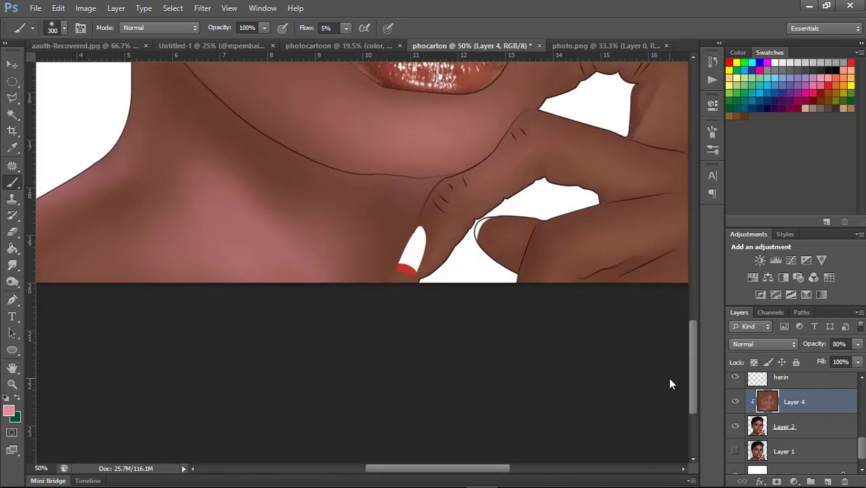
{"action": "scroll", "coordinate": [669, 384], "scroll_direction": "up", "scroll_amount": 3}
{"action": "left_click_drag", "start_coordinate": [465, 473], "coordinate": [495, 473]}
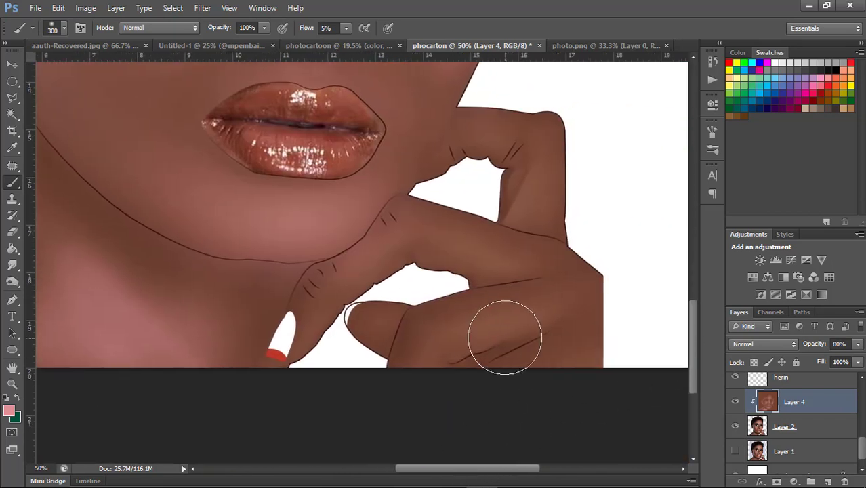
{"action": "key", "text": "bracketleft"}
{"action": "key", "text": "bracketleft"}
{"action": "key", "text": "bracketleft"}
{"action": "key", "text": "bracketleft"}
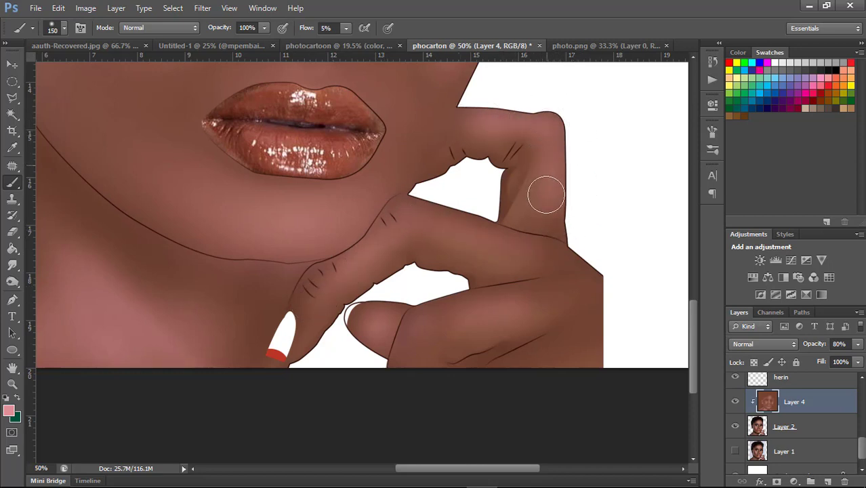
{"action": "key", "text": "ctrl+0"}
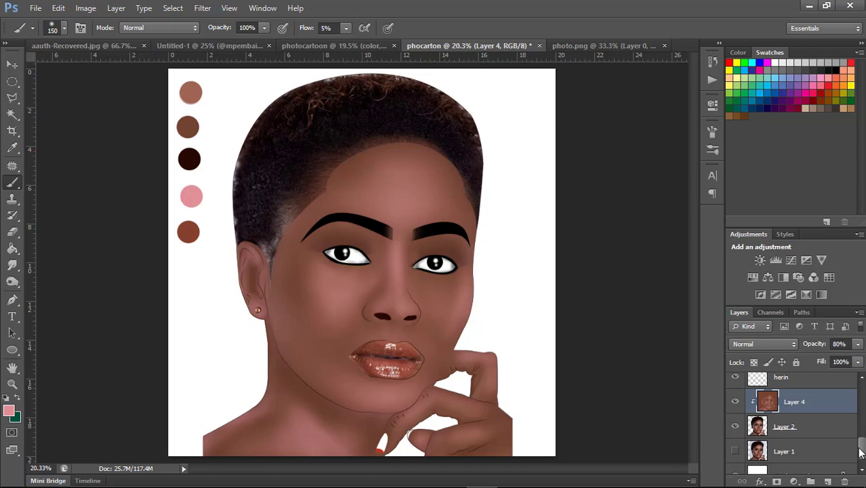
- Select the mouse layer and zoom to 50% with the lips in view
{"action": "left_click_drag", "start_coordinate": [860, 453], "coordinate": [861, 416]}
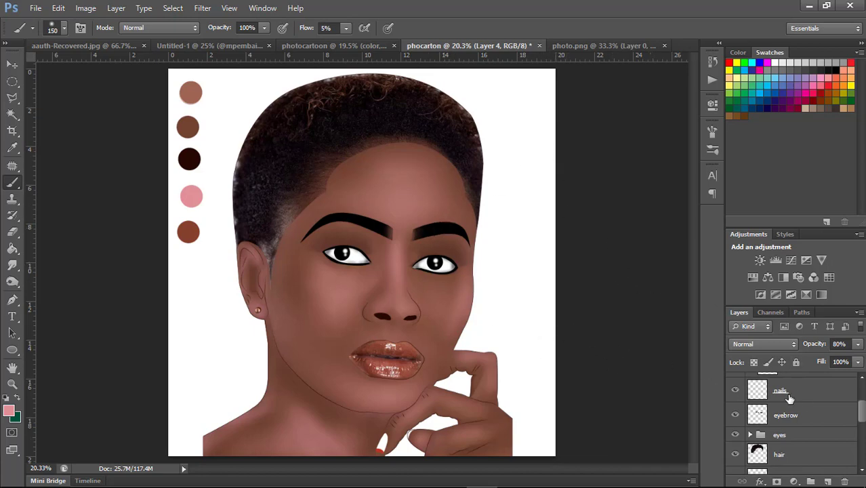
{"action": "mouse_move", "coordinate": [861, 416]}
{"action": "left_mouse_down"}
{"action": "mouse_move", "coordinate": [861, 424]}
{"action": "mouse_move", "coordinate": [862, 378]}
{"action": "mouse_move", "coordinate": [857, 438]}
{"action": "left_mouse_up"}
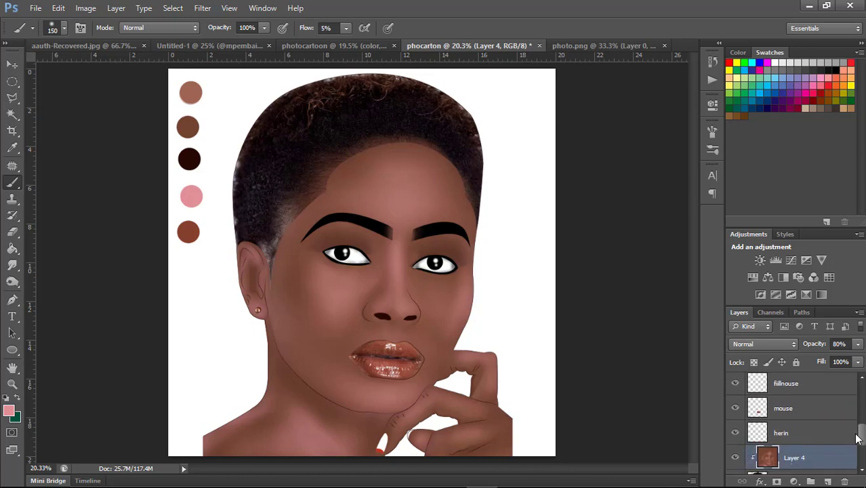
{"action": "left_click", "coordinate": [801, 416]}
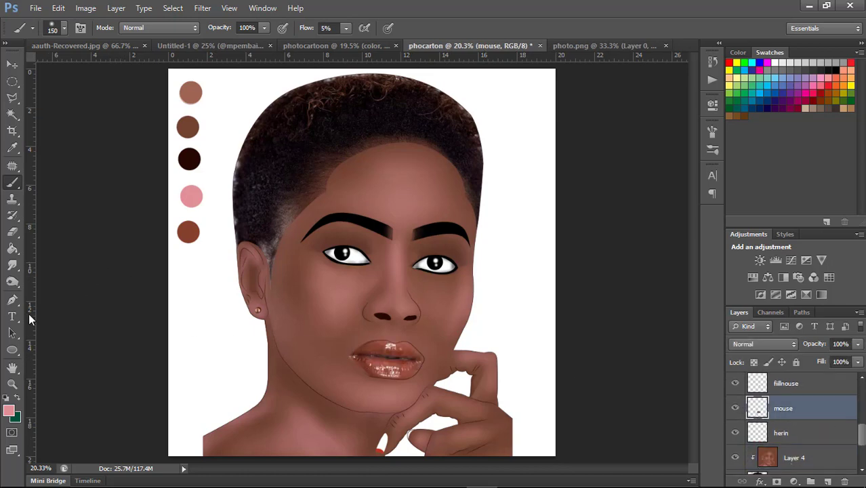
{"action": "key", "text": "ctrl+plus"}
{"action": "key", "text": "ctrl+plus"}
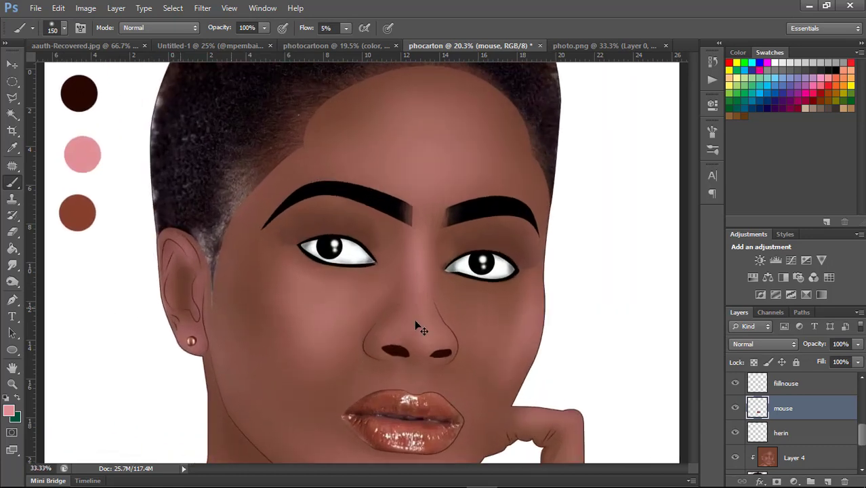
{"action": "key", "text": "ctrl+plus"}
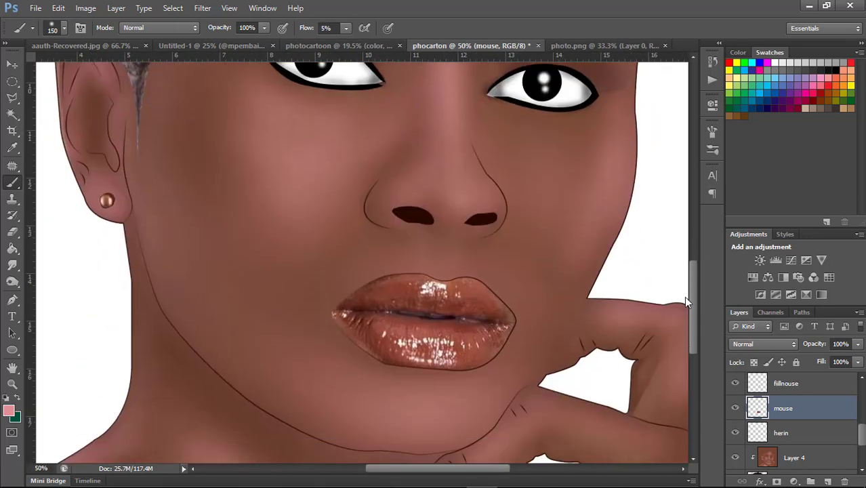
{"action": "left_click_drag", "start_coordinate": [693, 252], "coordinate": [686, 303]}
- Outline the upper teeth between the lips with a Pen path
{"action": "left_click", "coordinate": [11, 303]}
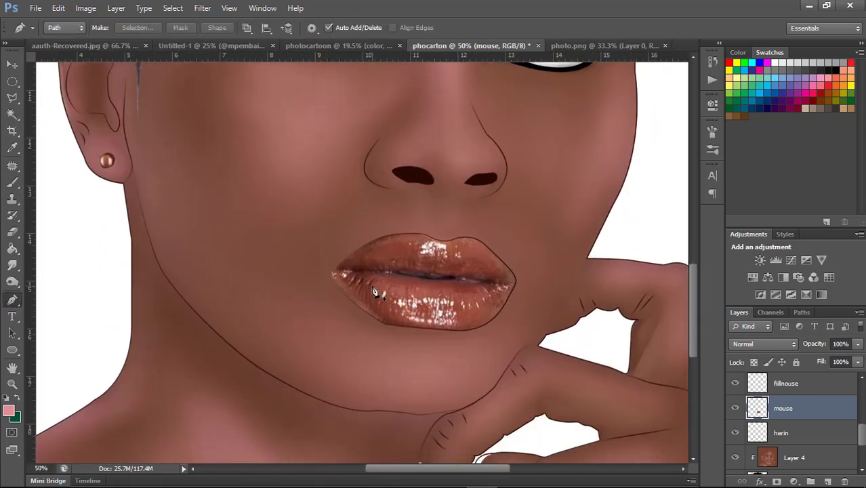
{"action": "left_click", "coordinate": [398, 269]}
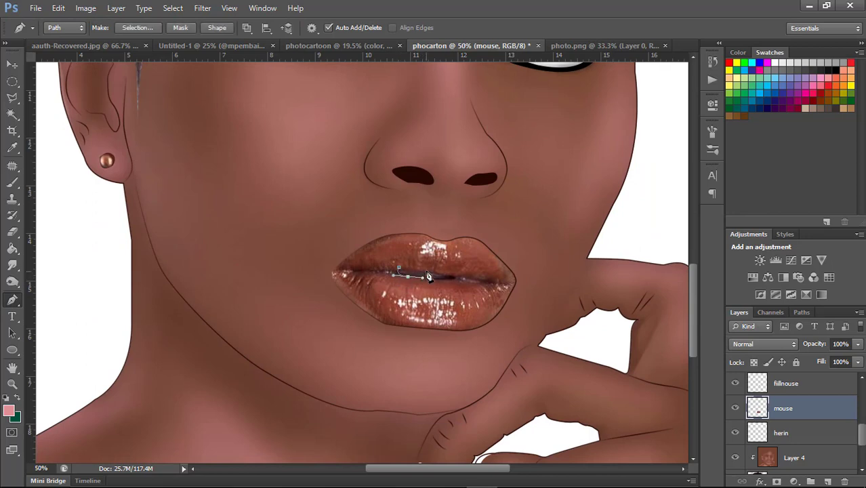
{"action": "left_click_drag", "start_coordinate": [400, 270], "coordinate": [395, 272]}
{"action": "left_click_drag", "start_coordinate": [429, 265], "coordinate": [423, 266]}
{"action": "left_click", "coordinate": [457, 274]}
- Create a layer named 'teeth' and fill the teeth path with white (ffffff)
{"action": "left_click", "coordinate": [827, 481]}
{"action": "double_click", "coordinate": [773, 407]}
{"action": "type", "text": "teeth"}
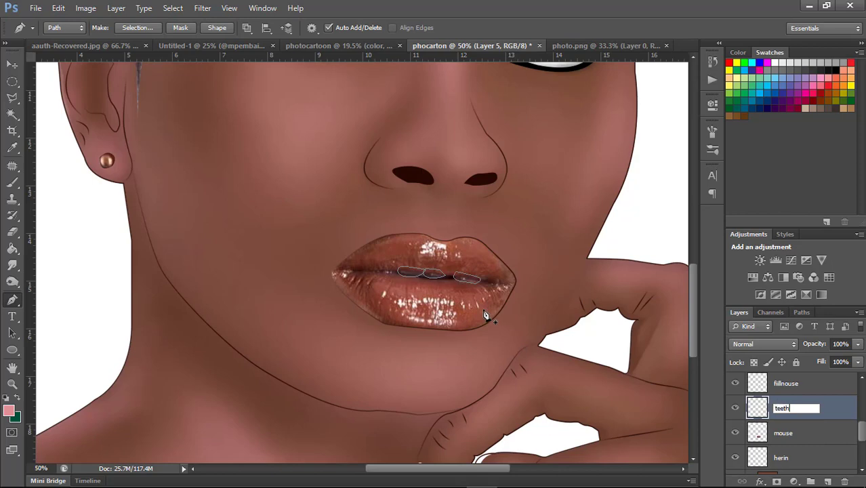
{"action": "key", "text": "Return"}
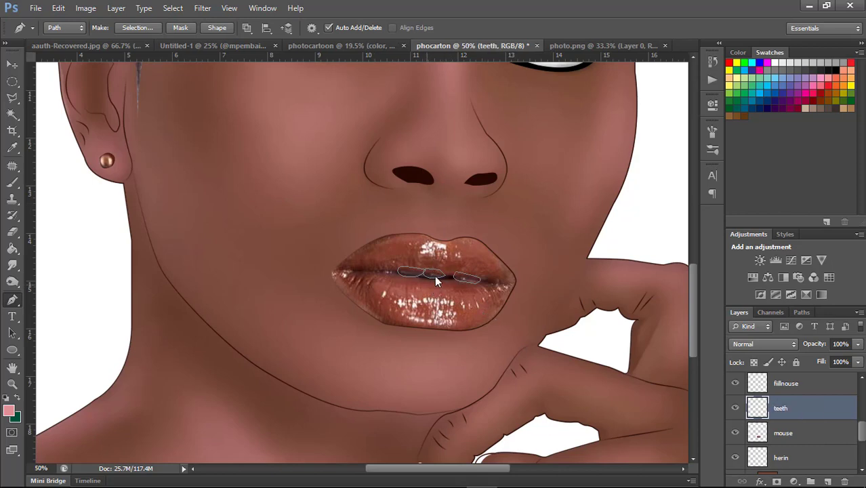
{"action": "right_click", "coordinate": [435, 281]}
{"action": "left_click", "coordinate": [505, 100]}
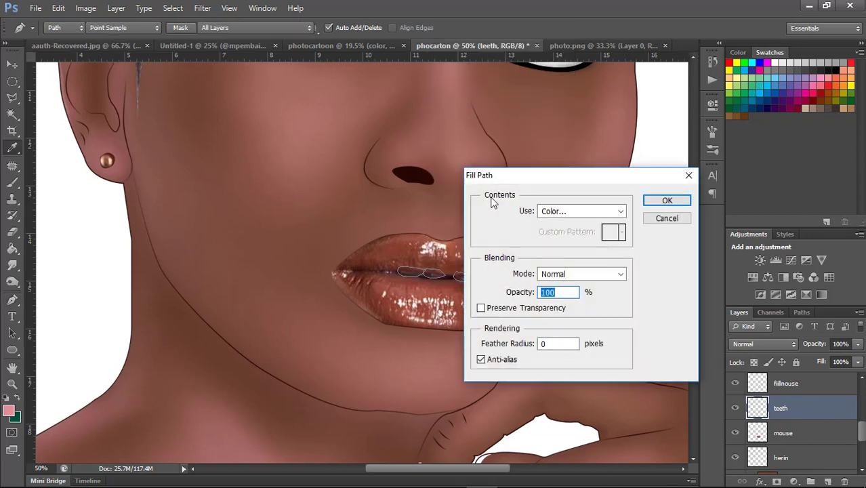
{"action": "left_click", "coordinate": [566, 212]}
{"action": "left_click", "coordinate": [551, 243]}
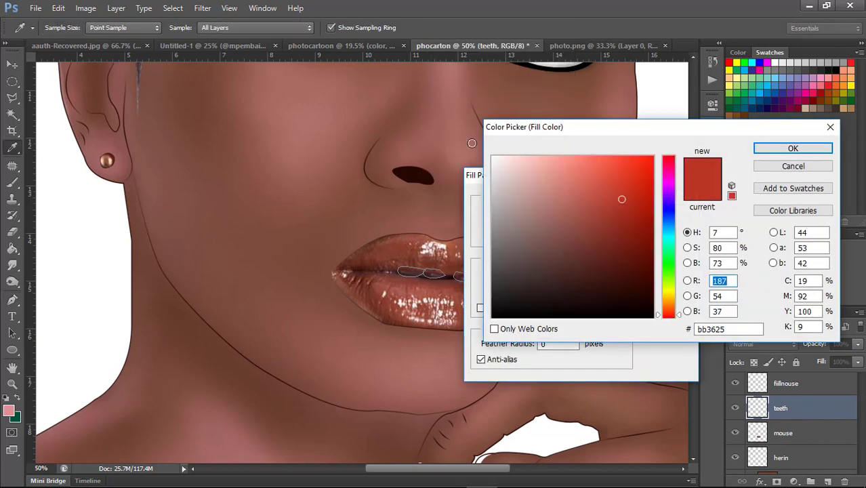
{"action": "left_click", "coordinate": [660, 102]}
{"action": "left_click", "coordinate": [793, 148]}
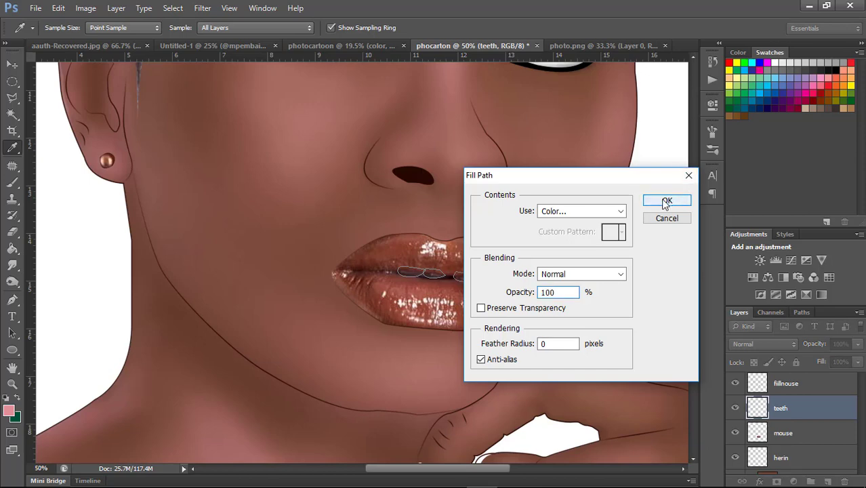
{"action": "left_click", "coordinate": [666, 202]}
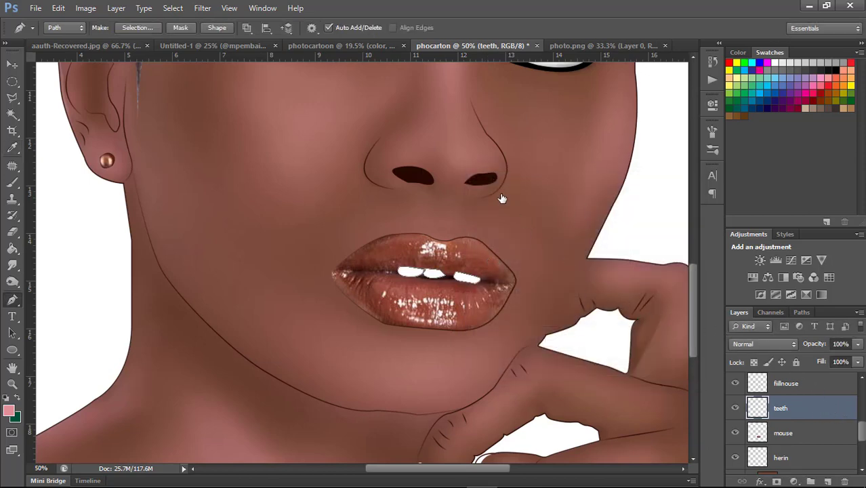
- Load the Web Styles presets and apply the glossy white style to the teeth layer
{"action": "key", "text": "h"}
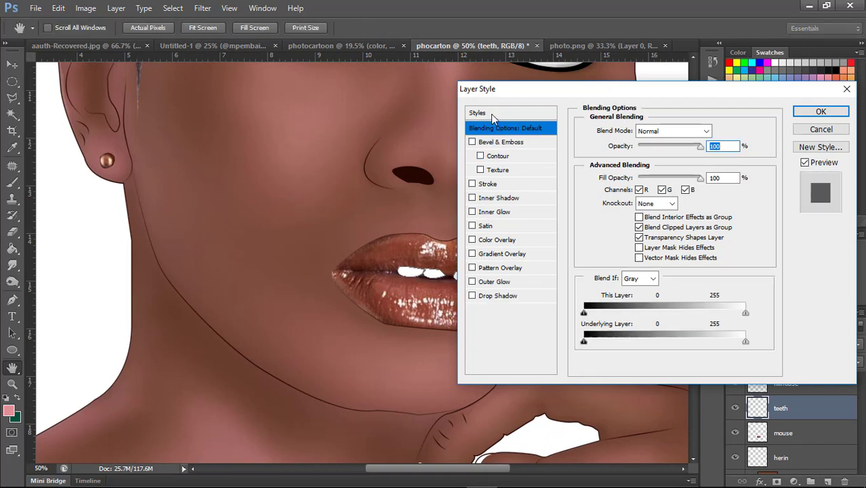
{"action": "left_click", "coordinate": [492, 114]}
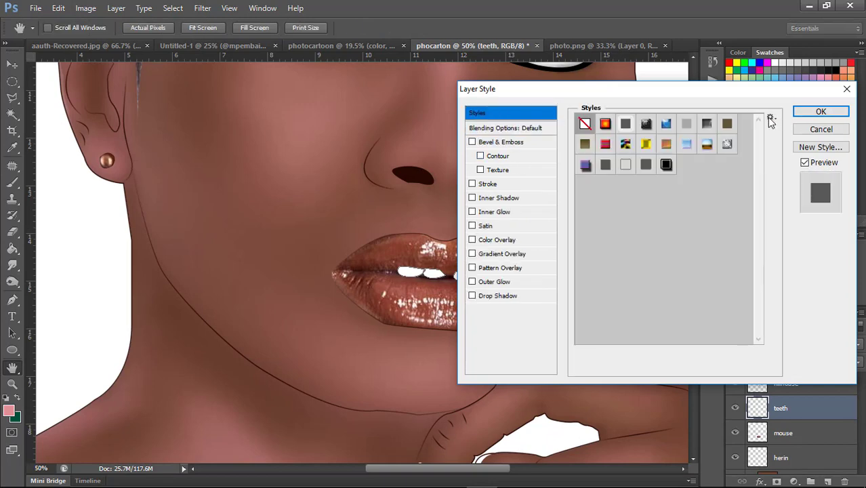
{"action": "left_click", "coordinate": [770, 120]}
{"action": "left_click", "coordinate": [786, 424]}
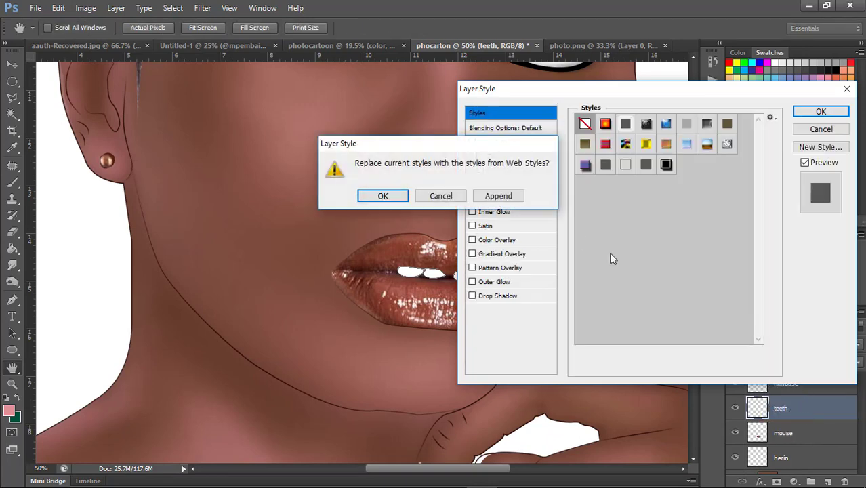
{"action": "left_click", "coordinate": [384, 199]}
{"action": "left_click", "coordinate": [399, 193]}
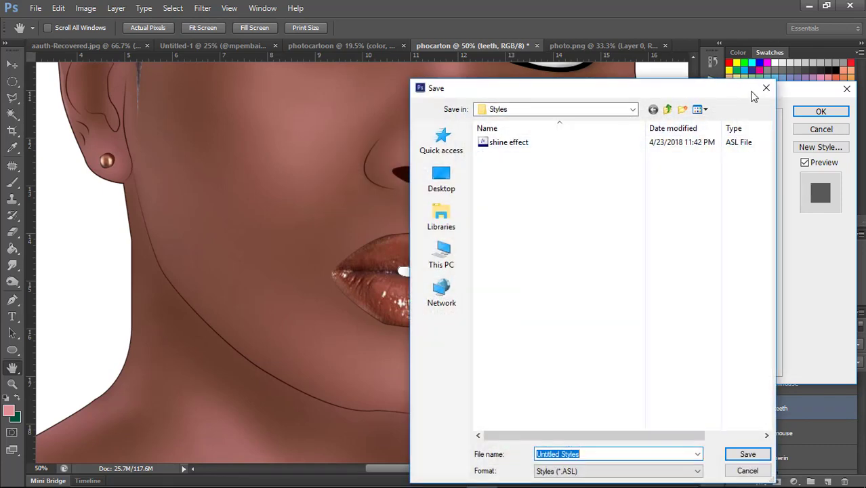
{"action": "left_click", "coordinate": [759, 87]}
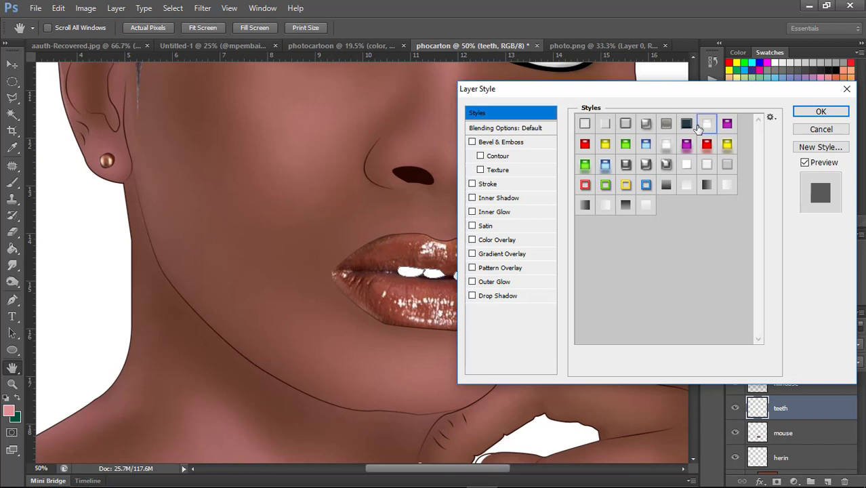
{"action": "left_click", "coordinate": [699, 126]}
{"action": "left_click", "coordinate": [816, 113]}
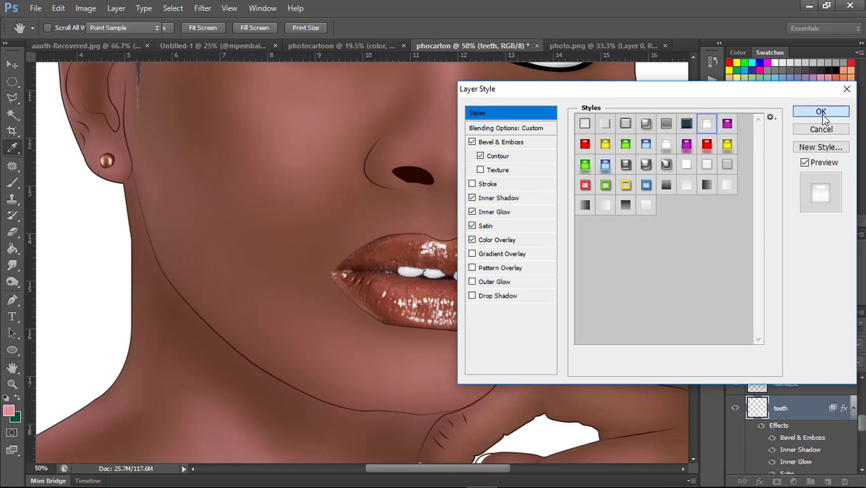
- Delete the leftover teeth path and clip the teeth layer to the layer below
{"action": "key", "text": "p"}
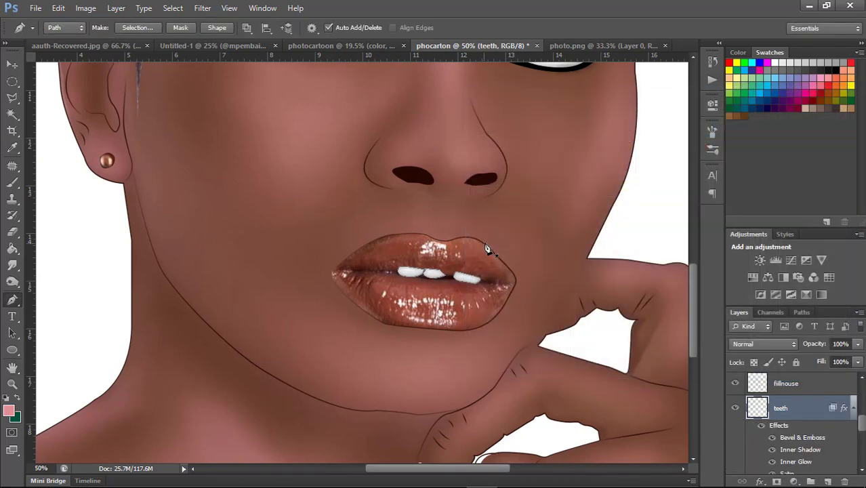
{"action": "right_click", "coordinate": [485, 248]}
{"action": "left_click", "coordinate": [507, 248]}
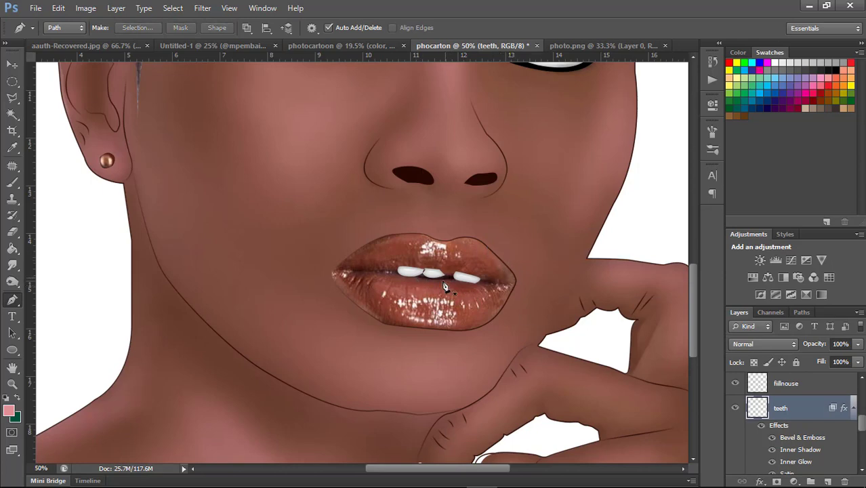
{"action": "right_click", "coordinate": [808, 414]}
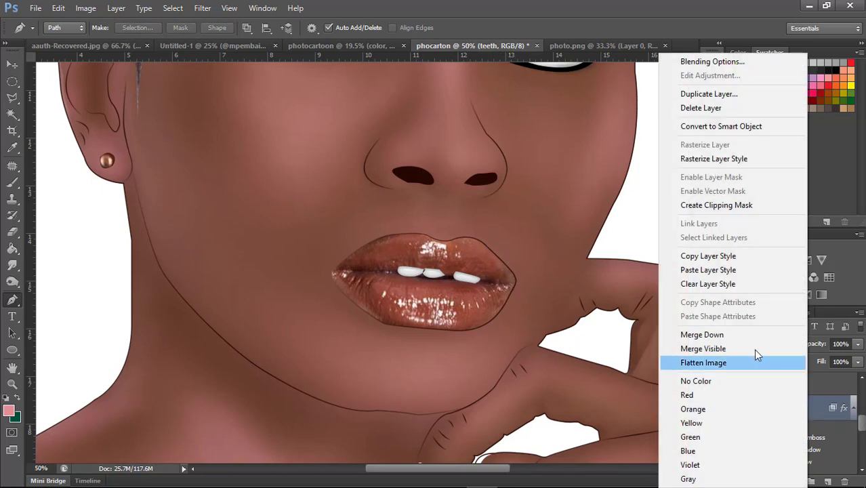
{"action": "left_click", "coordinate": [690, 205]}
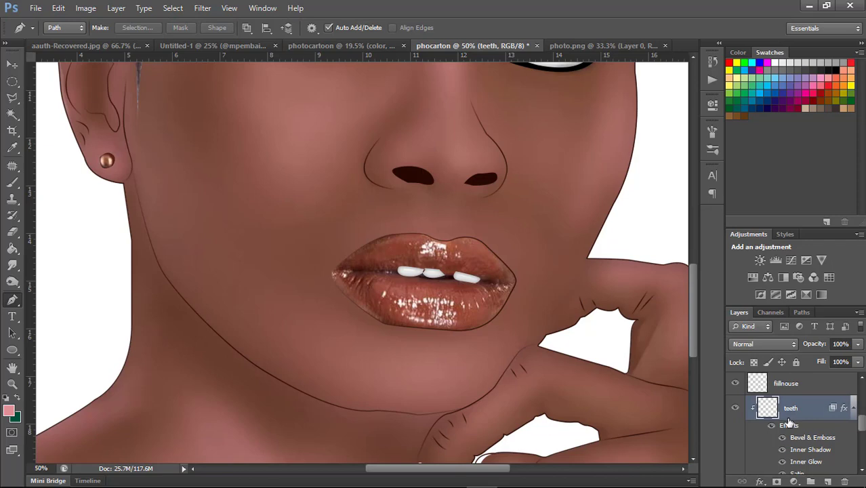
- Release the teeth layer's clipping mask and choose the Dodge tool with the 65 px Smoothing Smudge Brush preset
{"action": "scroll", "coordinate": [789, 422], "scroll_direction": "down", "scroll_amount": 1}
{"action": "key", "text": "ctrl+alt+g"}
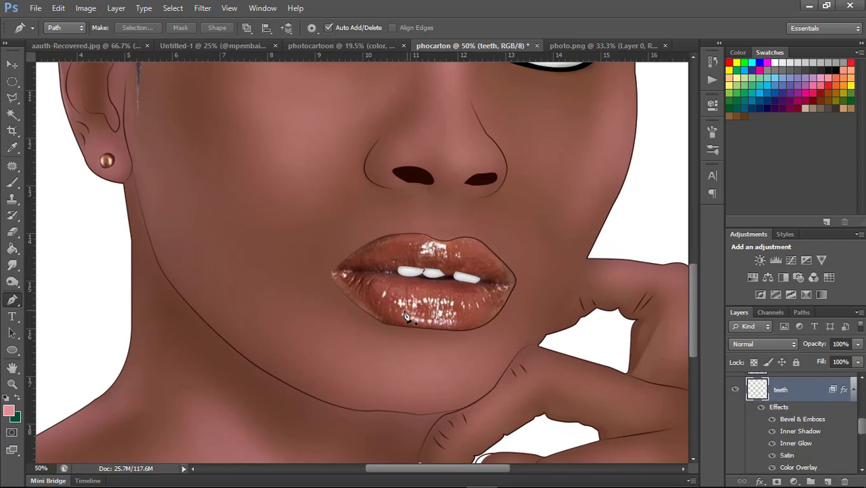
{"action": "left_click", "coordinate": [12, 282]}
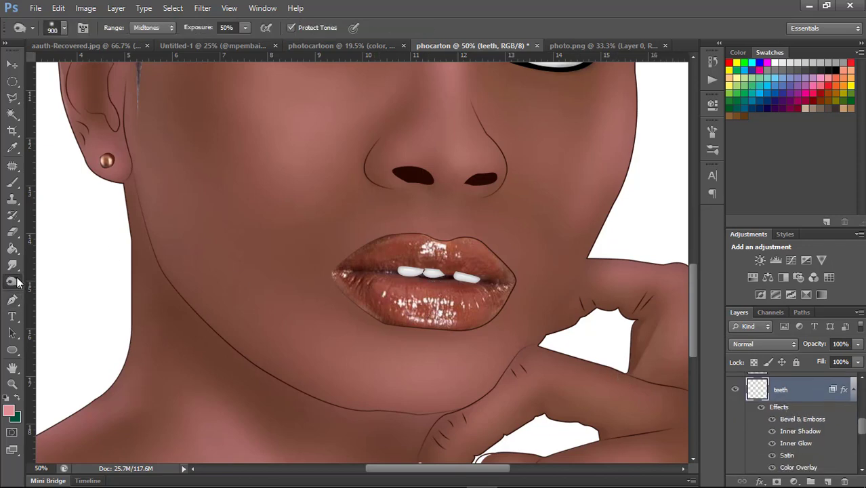
{"action": "left_click", "coordinate": [64, 28]}
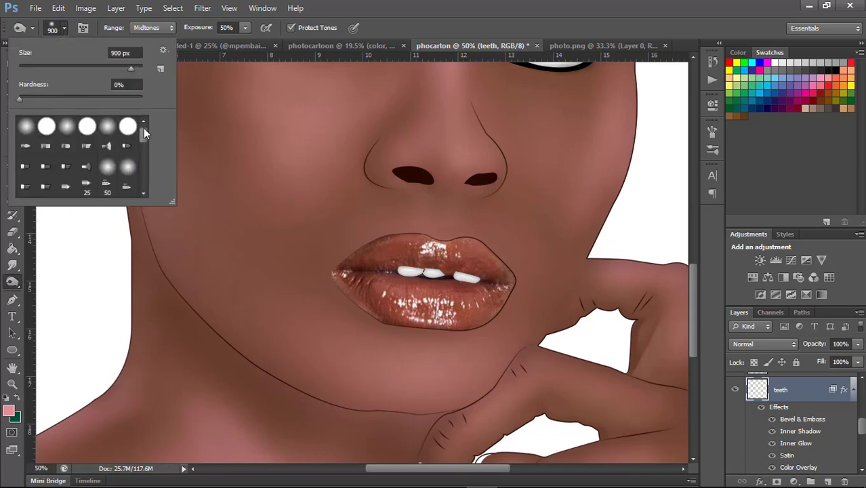
{"action": "left_click_drag", "start_coordinate": [143, 128], "coordinate": [157, 195]}
{"action": "left_click", "coordinate": [143, 194]}
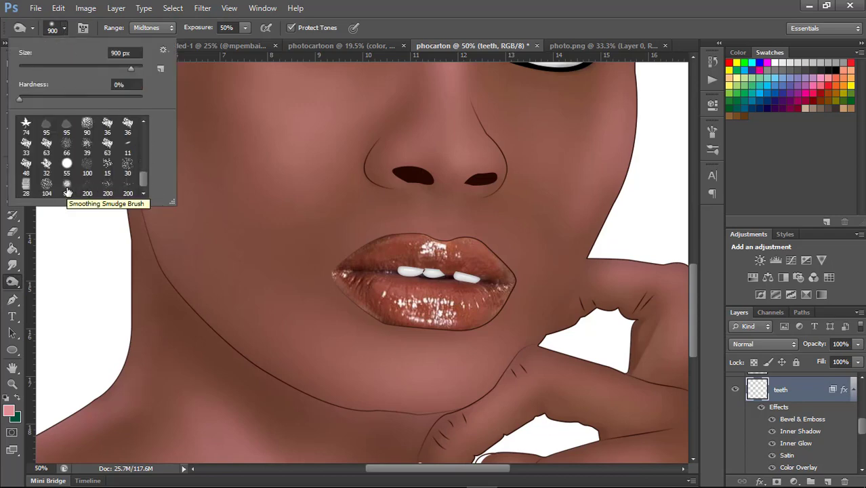
{"action": "left_click", "coordinate": [68, 193]}
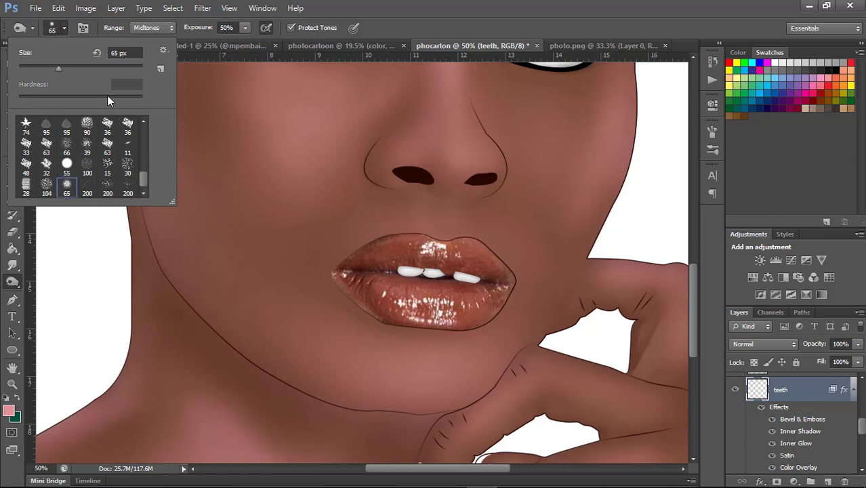
{"action": "key", "text": "Return"}
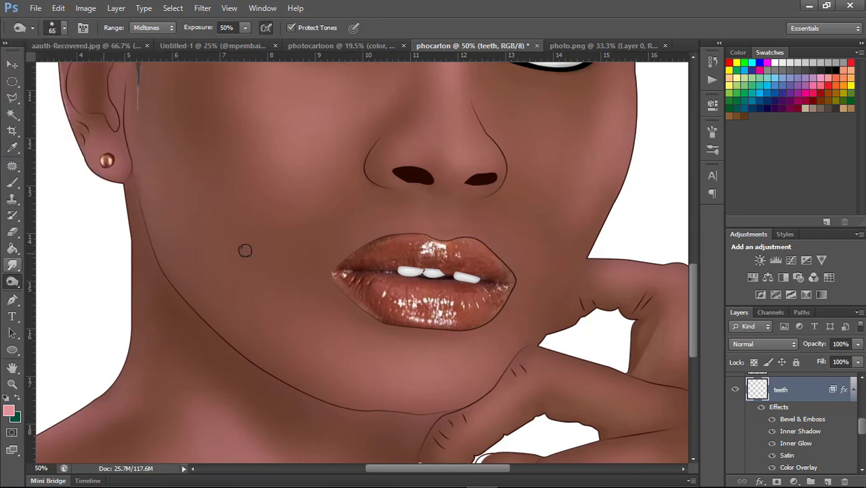
- Target the mouse layer, enlarge the brush to 80, and switch to the Smudge tool
{"action": "left_click_drag", "start_coordinate": [863, 431], "coordinate": [862, 441]}
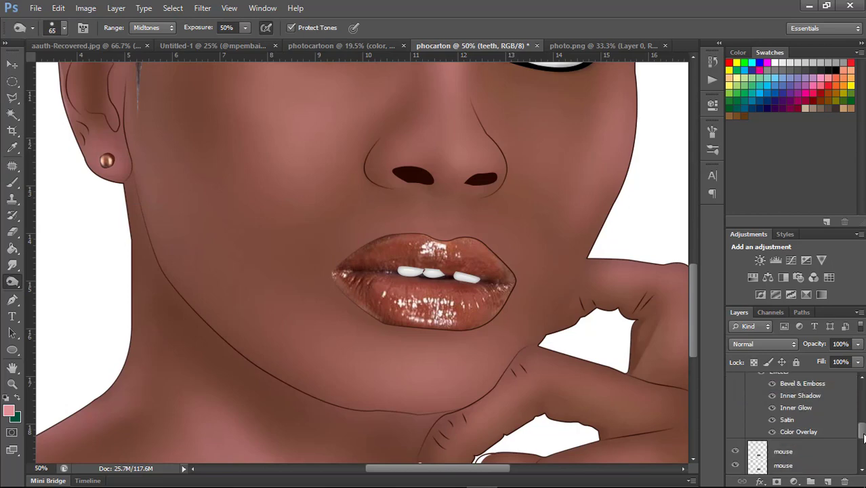
{"action": "left_click", "coordinate": [797, 436]}
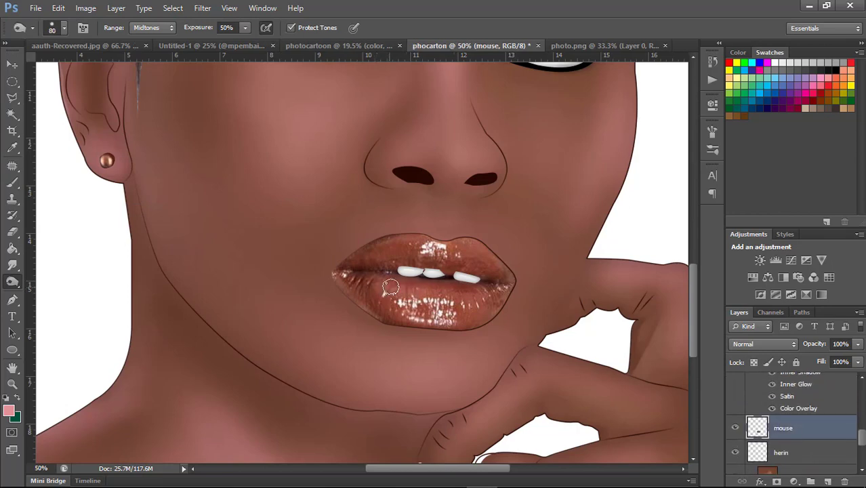
{"action": "key", "text": "bracketright"}
{"action": "key", "text": "bracketright"}
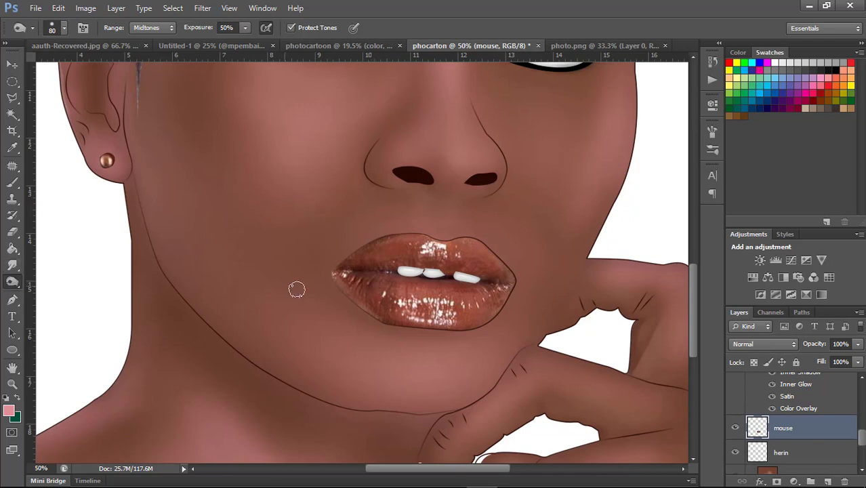
{"action": "left_click", "coordinate": [13, 266]}
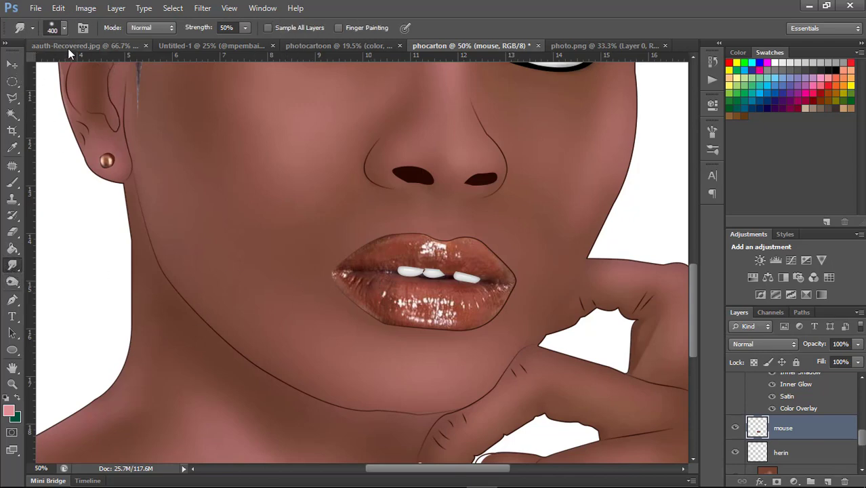
- Smudge away the lower and upper lip highlights with the 65 px preset enlarged to 90, then start a pen path at the teeth's left edge
{"action": "left_click", "coordinate": [61, 28]}
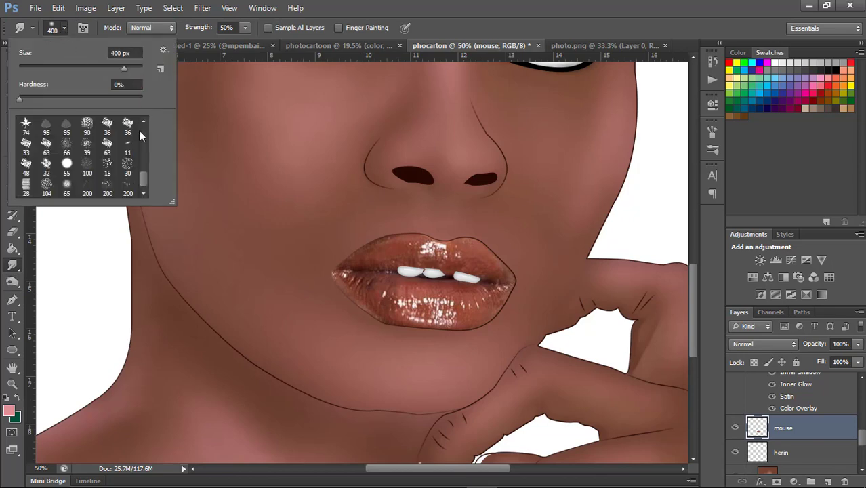
{"action": "double_click", "coordinate": [68, 186]}
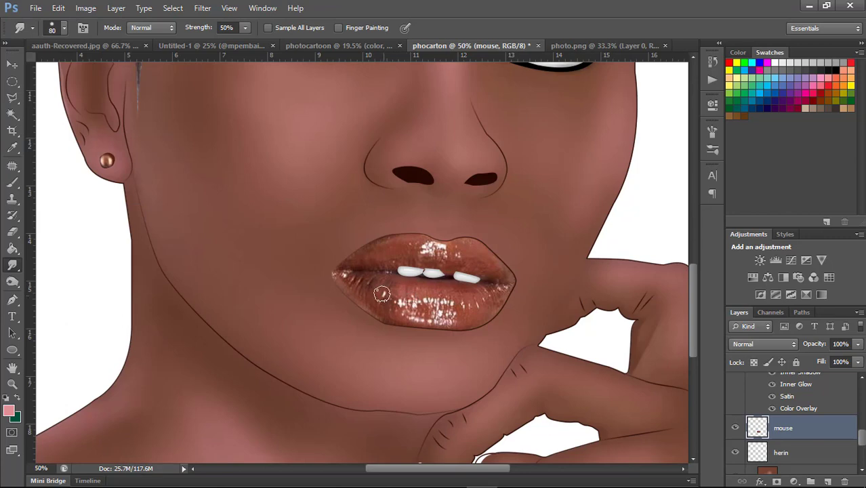
{"action": "key", "text": "bracketright"}
{"action": "mouse_move", "coordinate": [381, 293]}
{"action": "left_mouse_down"}
{"action": "mouse_move", "coordinate": [347, 274]}
{"action": "mouse_move", "coordinate": [367, 298]}
{"action": "left_mouse_up"}
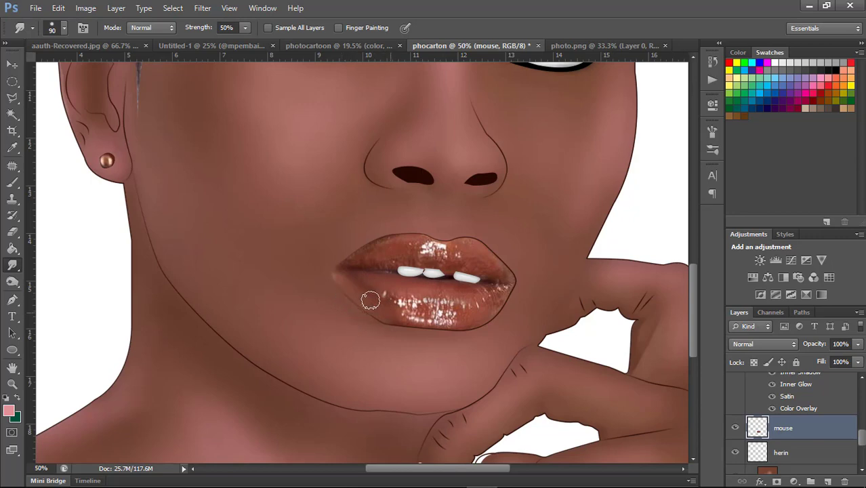
{"action": "mouse_move", "coordinate": [370, 300]}
{"action": "left_mouse_down"}
{"action": "mouse_move", "coordinate": [498, 304]}
{"action": "mouse_move", "coordinate": [468, 316]}
{"action": "mouse_move", "coordinate": [498, 286]}
{"action": "mouse_move", "coordinate": [419, 314]}
{"action": "mouse_move", "coordinate": [477, 299]}
{"action": "mouse_move", "coordinate": [379, 294]}
{"action": "mouse_move", "coordinate": [385, 288]}
{"action": "mouse_move", "coordinate": [431, 309]}
{"action": "mouse_move", "coordinate": [412, 303]}
{"action": "mouse_move", "coordinate": [421, 320]}
{"action": "mouse_move", "coordinate": [472, 311]}
{"action": "left_mouse_up"}
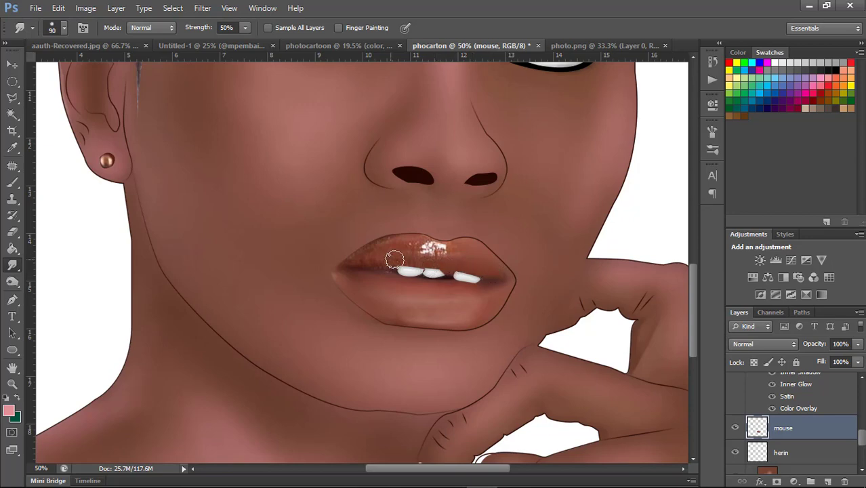
{"action": "mouse_move", "coordinate": [392, 253]}
{"action": "left_mouse_down"}
{"action": "mouse_move", "coordinate": [422, 245]}
{"action": "mouse_move", "coordinate": [380, 241]}
{"action": "mouse_move", "coordinate": [387, 232]}
{"action": "mouse_move", "coordinate": [348, 257]}
{"action": "mouse_move", "coordinate": [396, 247]}
{"action": "mouse_move", "coordinate": [364, 266]}
{"action": "mouse_move", "coordinate": [472, 237]}
{"action": "mouse_move", "coordinate": [372, 240]}
{"action": "mouse_move", "coordinate": [443, 237]}
{"action": "mouse_move", "coordinate": [348, 254]}
{"action": "mouse_move", "coordinate": [422, 265]}
{"action": "mouse_move", "coordinate": [377, 269]}
{"action": "mouse_move", "coordinate": [469, 280]}
{"action": "mouse_move", "coordinate": [425, 277]}
{"action": "mouse_move", "coordinate": [465, 272]}
{"action": "left_mouse_up"}
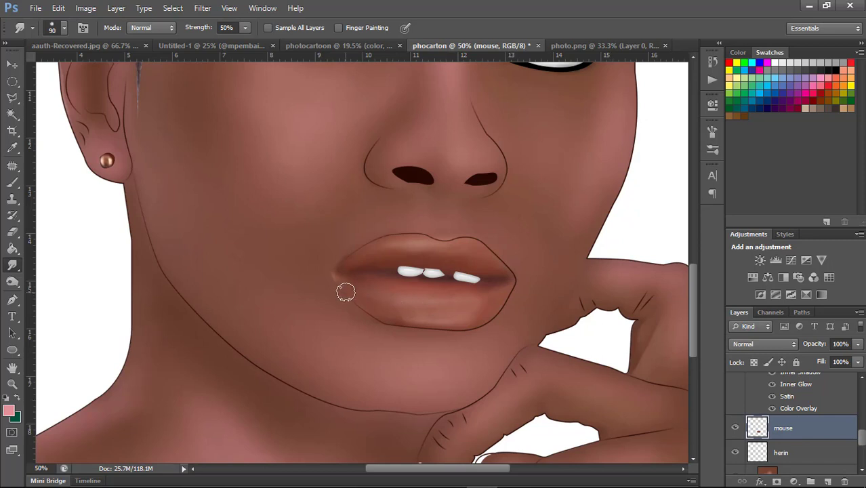
{"action": "left_click", "coordinate": [11, 300]}
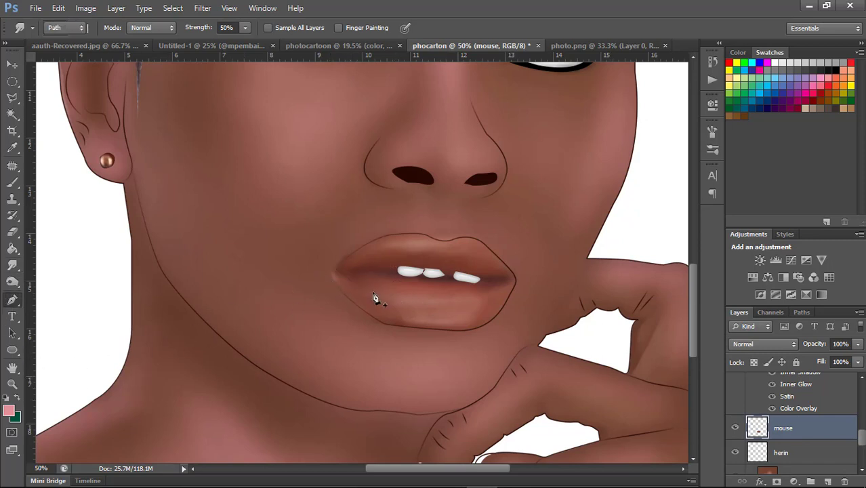
{"action": "left_click", "coordinate": [406, 274]}
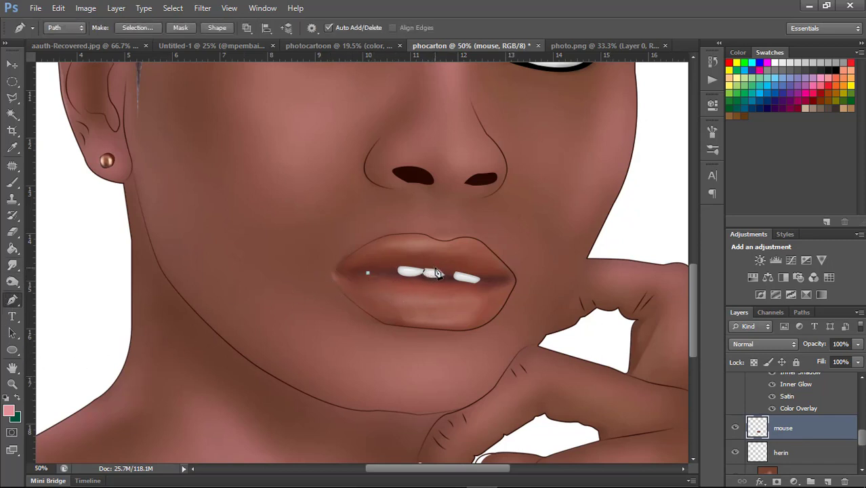
- Close a curved pen path around the teeth, make it a selection, and copy it to Layer 5
{"action": "left_click_drag", "start_coordinate": [436, 270], "coordinate": [461, 276]}
{"action": "left_click_drag", "start_coordinate": [449, 286], "coordinate": [433, 281]}
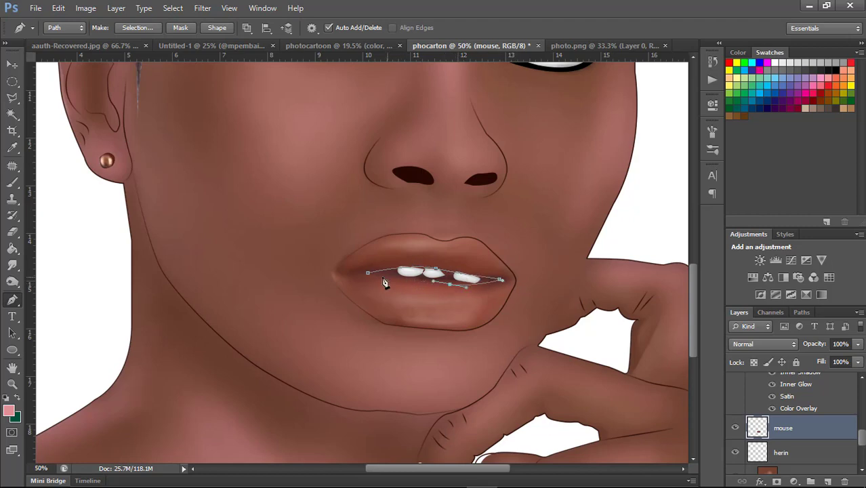
{"action": "left_click", "coordinate": [368, 275]}
{"action": "right_click", "coordinate": [428, 283]}
{"action": "left_click", "coordinate": [489, 76]}
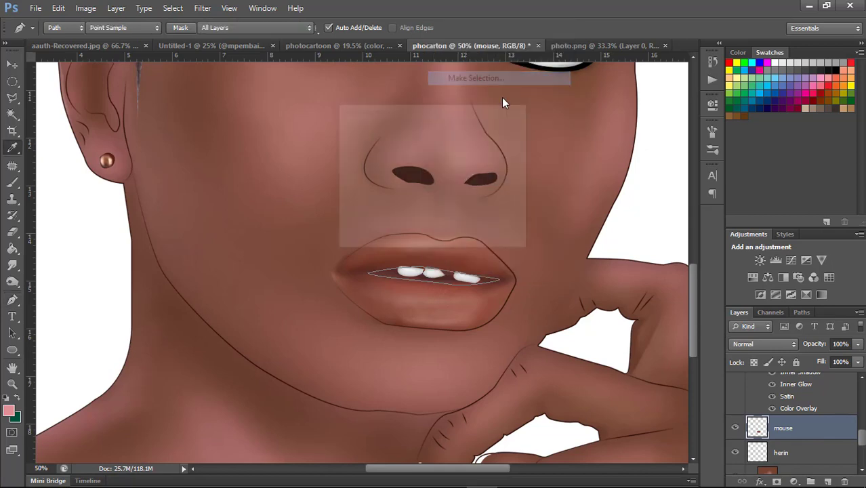
{"action": "left_click", "coordinate": [498, 136]}
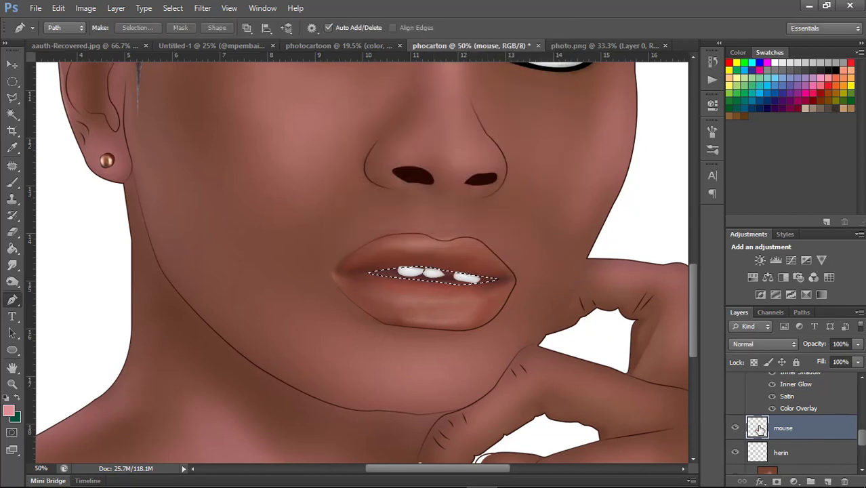
{"action": "key", "text": "ctrl+j"}
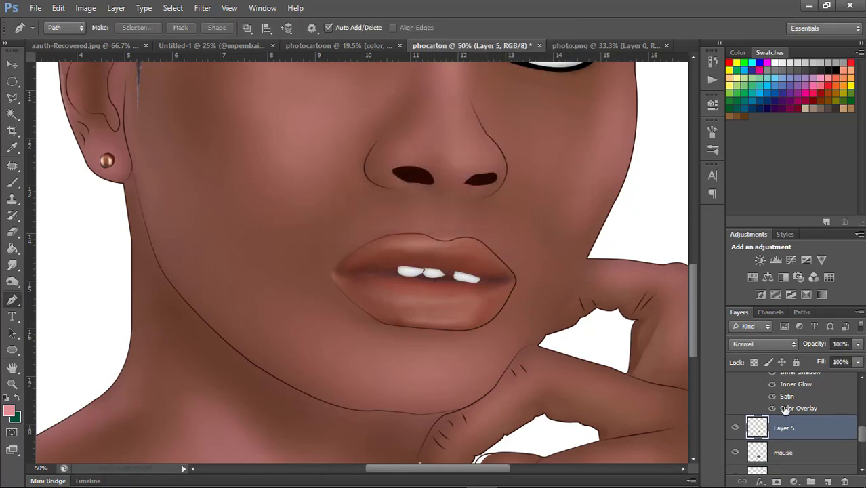
- Apply Create Clipping Mask to the teeth layer, toggle its visibility to compare, and zoom back in on the face
{"action": "scroll", "coordinate": [853, 432], "scroll_direction": "down", "scroll_amount": 2}
{"action": "left_click", "coordinate": [813, 390]}
{"action": "right_click", "coordinate": [810, 420]}
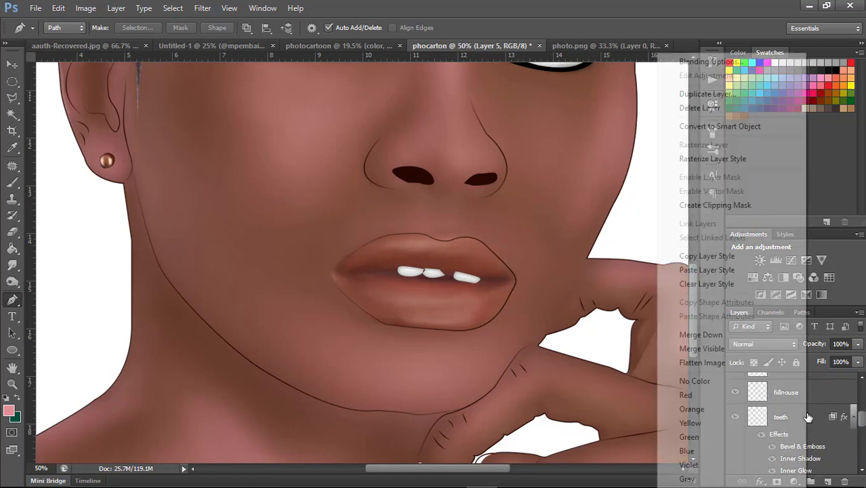
{"action": "left_click", "coordinate": [694, 256]}
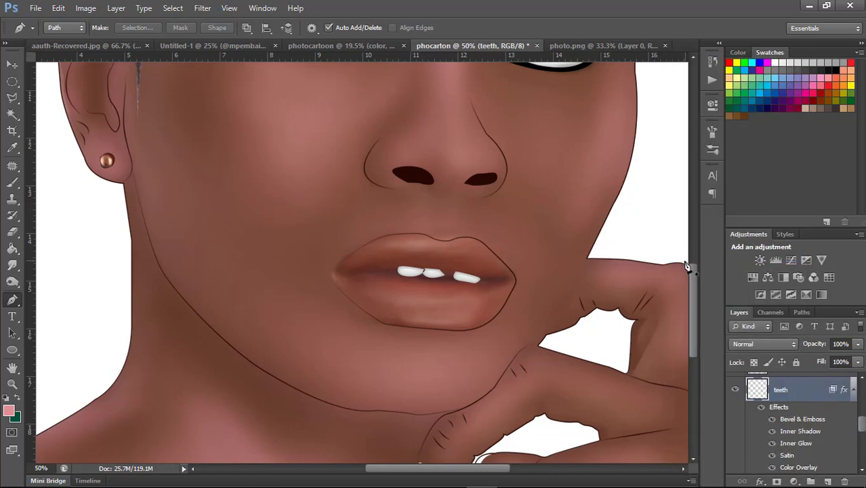
{"action": "right_click", "coordinate": [781, 396]}
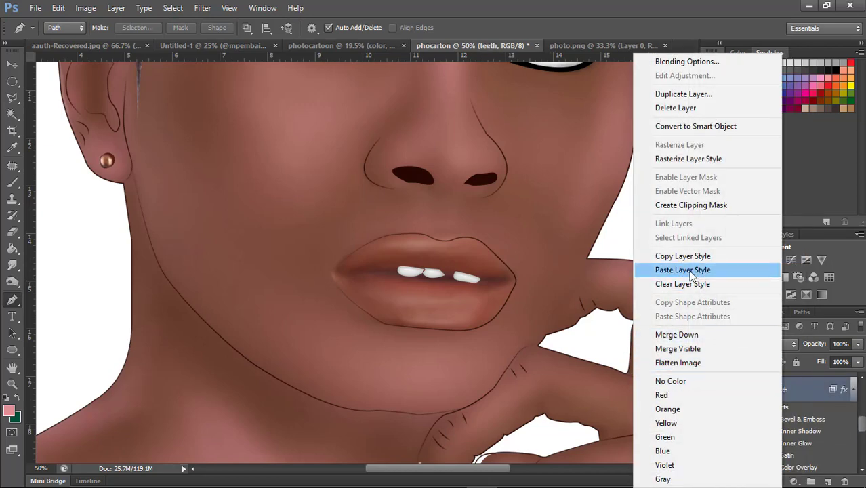
{"action": "left_click", "coordinate": [681, 205]}
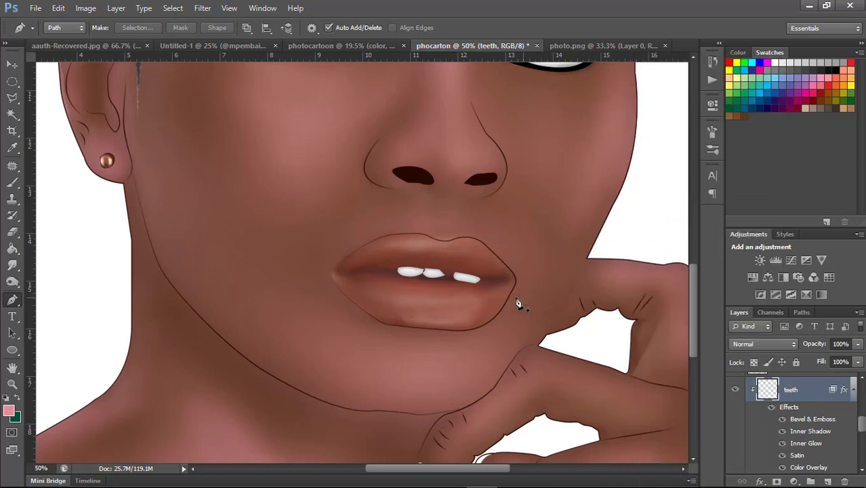
{"action": "scroll", "coordinate": [512, 308], "scroll_direction": "down", "scroll_amount": 3}
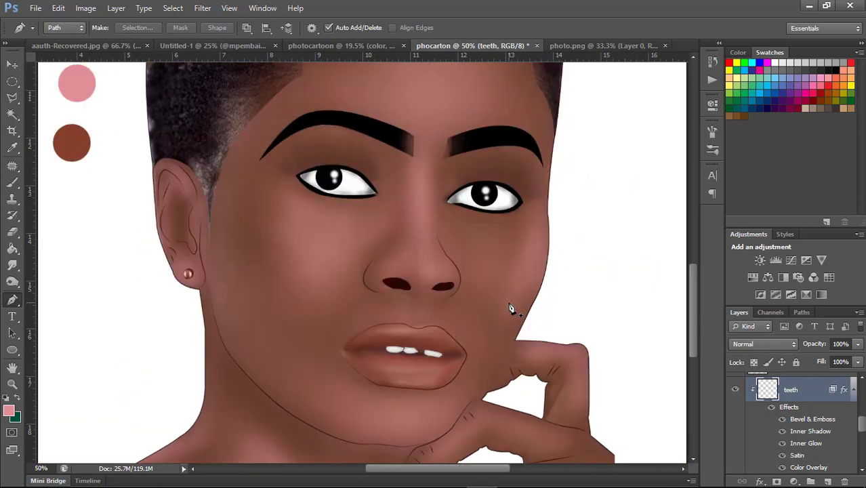
{"action": "scroll", "coordinate": [514, 307], "scroll_direction": "down", "scroll_amount": 2}
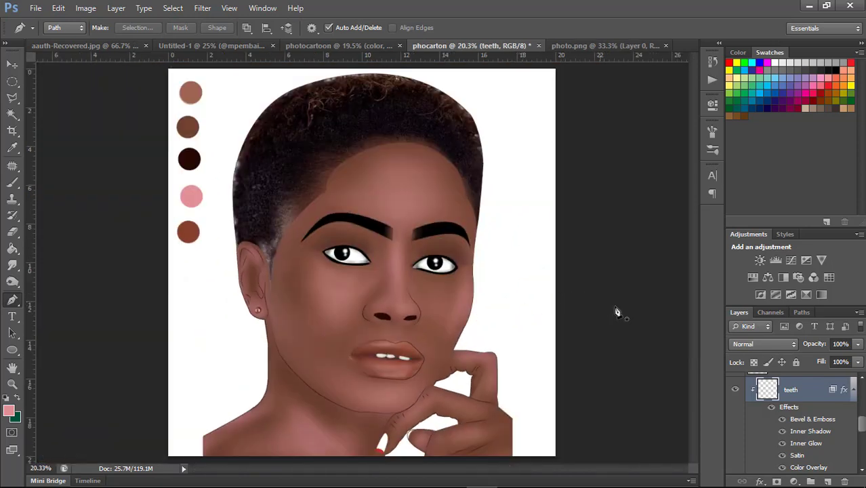
{"action": "left_click", "coordinate": [733, 391]}
{"action": "key", "text": "ctrl+plus"}
{"action": "key", "text": "ctrl+plus"}
{"action": "key", "text": "ctrl+plus"}
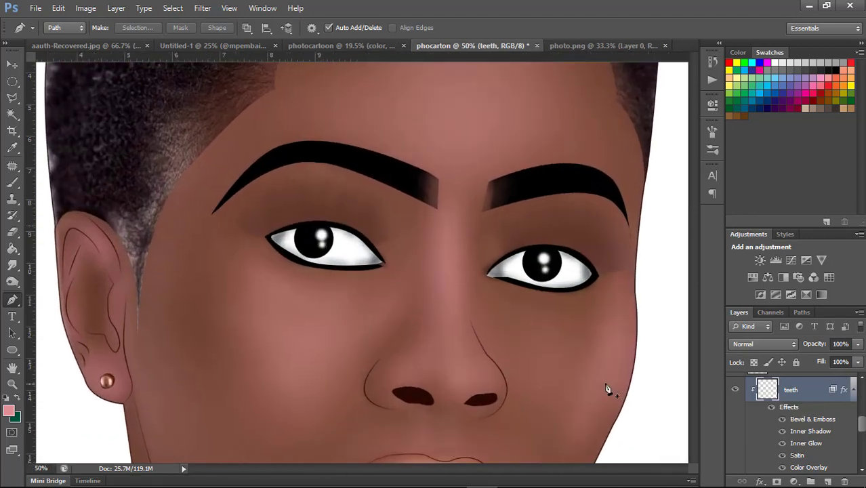
{"action": "left_click_drag", "start_coordinate": [694, 282], "coordinate": [682, 331]}
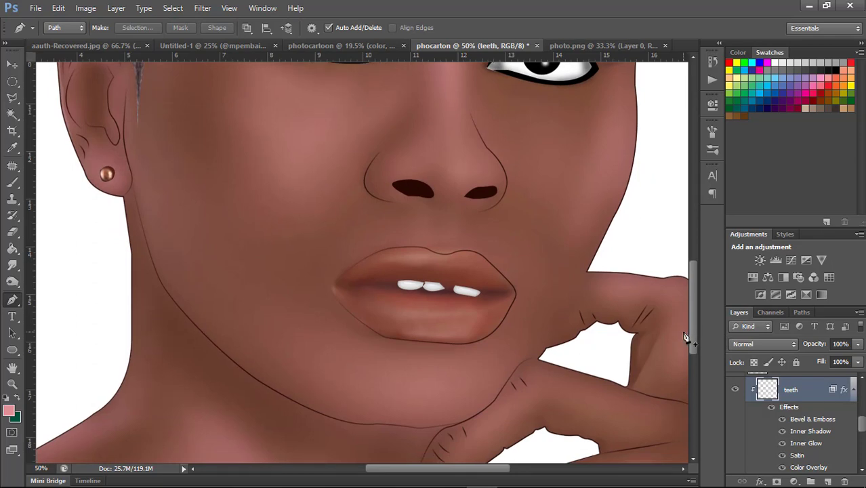
- Merge away Layer 5, convert the old teeth path to a selection, then deselect it
{"action": "key", "text": "alt+bracketleft"}
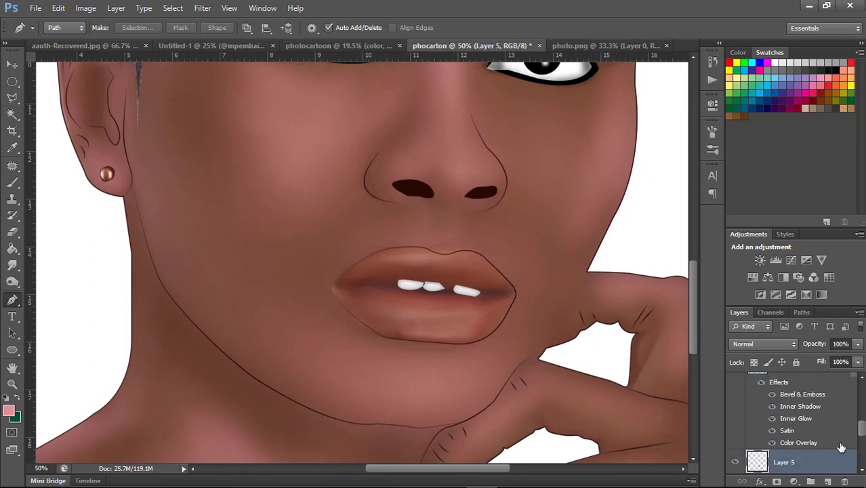
{"action": "left_click_drag", "start_coordinate": [862, 435], "coordinate": [863, 441]}
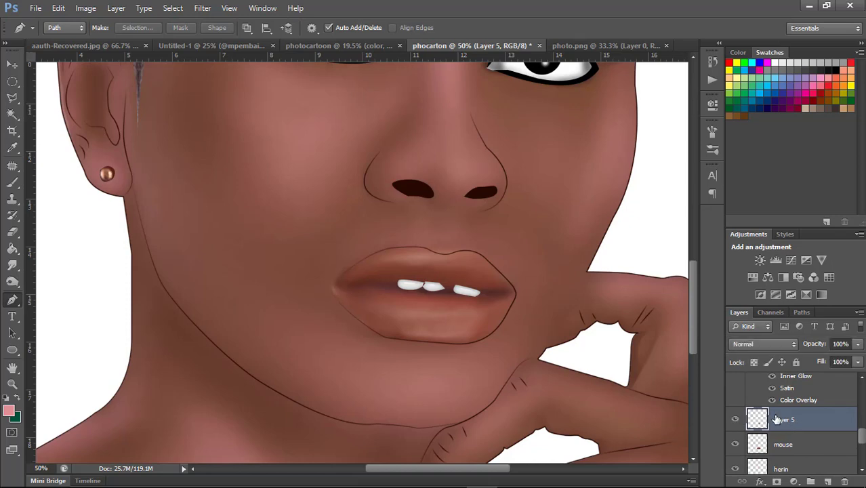
{"action": "key", "text": "ctrl+e"}
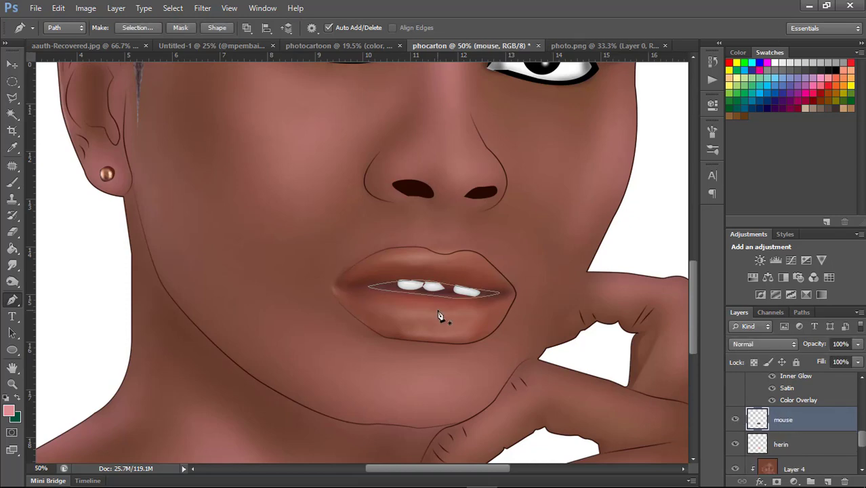
{"action": "right_click", "coordinate": [439, 317]}
{"action": "left_click", "coordinate": [420, 316]}
{"action": "right_click", "coordinate": [420, 315]}
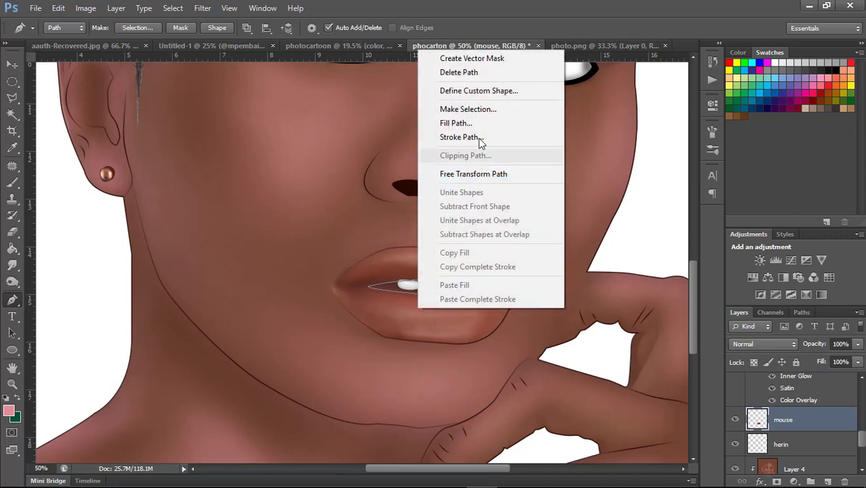
{"action": "key", "text": "Escape"}
{"action": "key", "text": "i"}
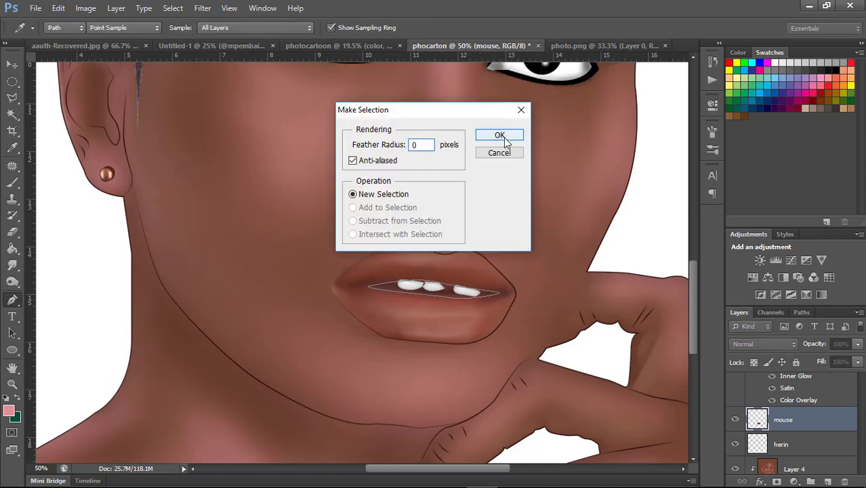
{"action": "left_click", "coordinate": [503, 136]}
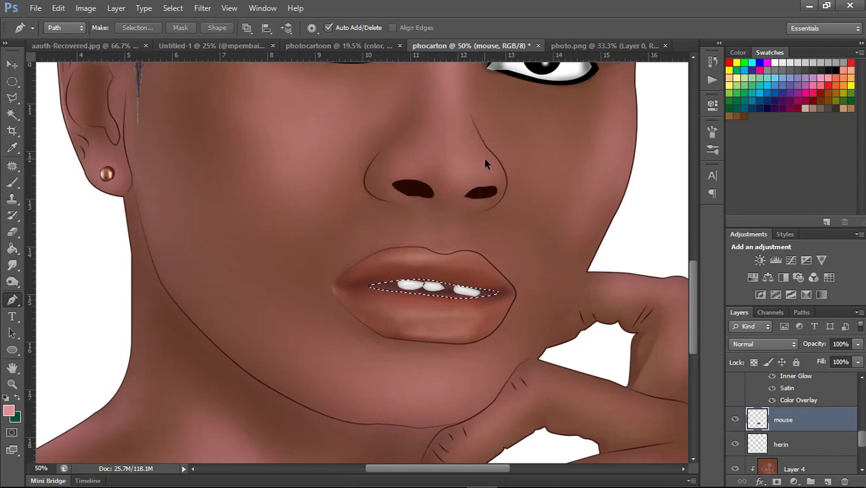
{"action": "key", "text": "ctrl+d"}
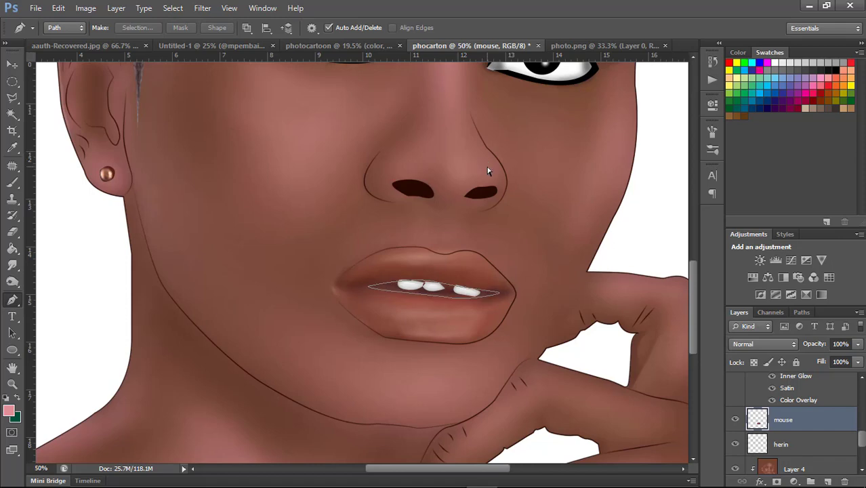
- Replace the old teeth path with a new curved outline, make it a selection, and fit the image on screen
{"action": "left_click", "coordinate": [477, 292]}
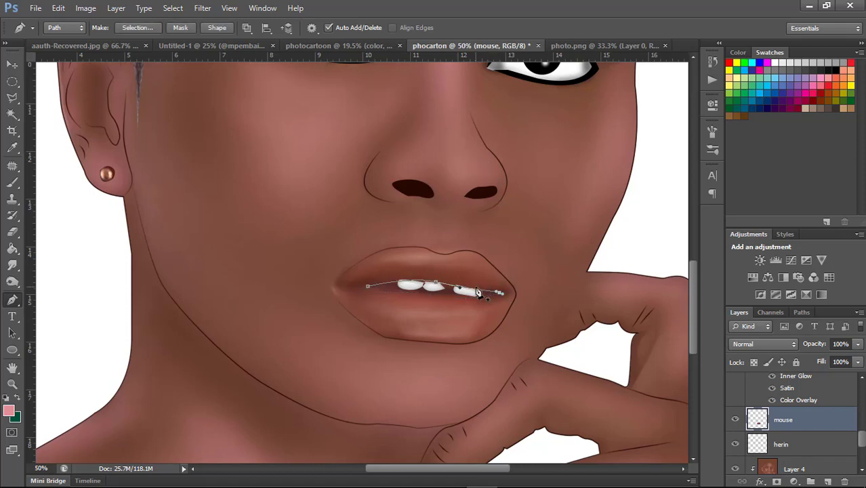
{"action": "key", "text": "Delete"}
{"action": "left_click_drag", "start_coordinate": [480, 291], "coordinate": [530, 309]}
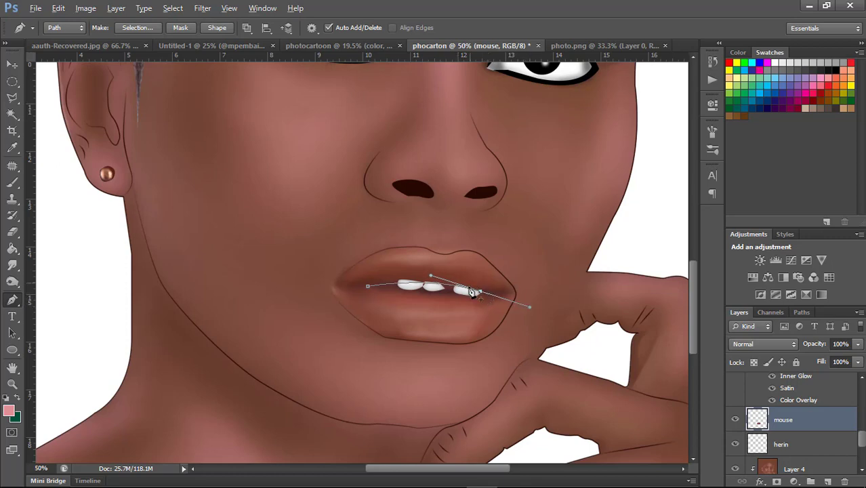
{"action": "left_click", "coordinate": [480, 292], "text": "alt"}
{"action": "left_click_drag", "start_coordinate": [368, 287], "coordinate": [333, 269]}
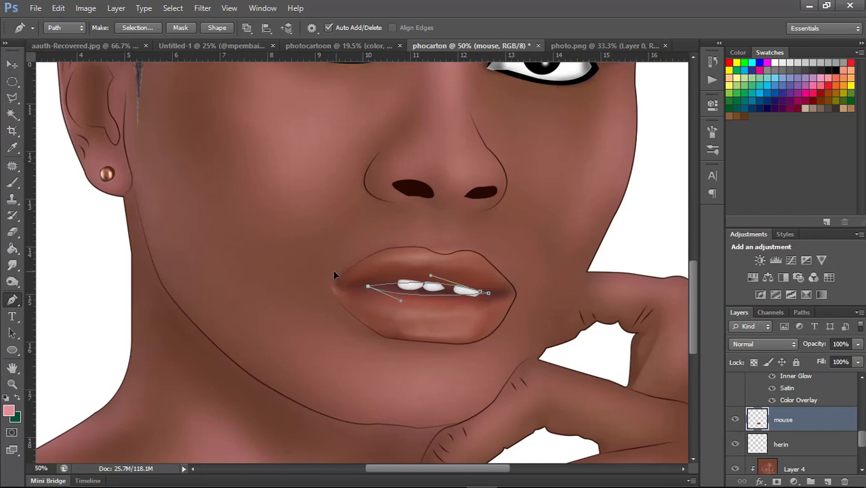
{"action": "right_click", "coordinate": [443, 297]}
{"action": "left_click", "coordinate": [505, 95]}
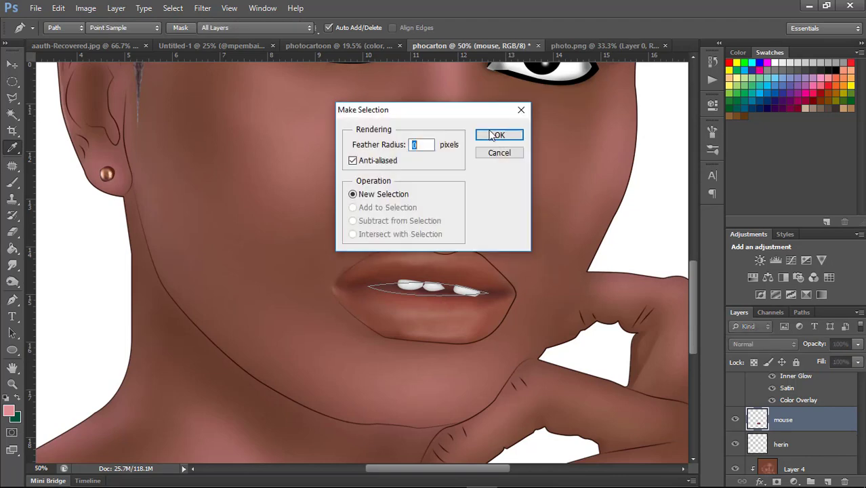
{"action": "left_click", "coordinate": [497, 135]}
{"action": "right_click", "coordinate": [360, 266]}
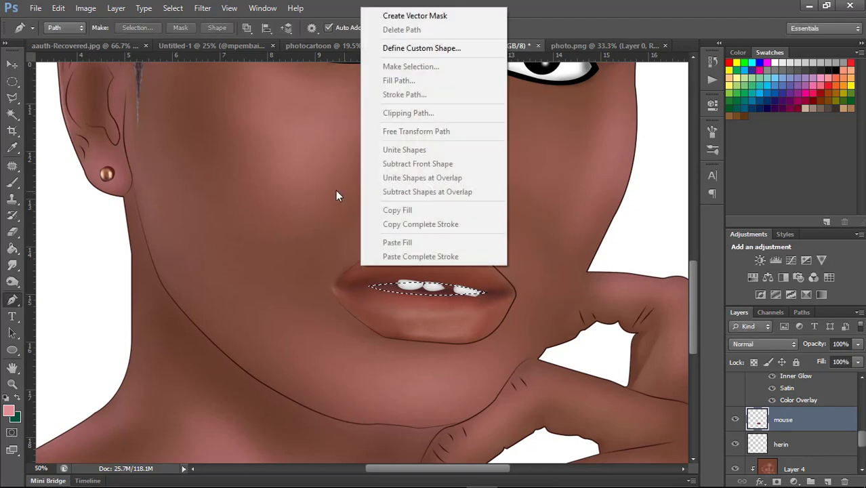
{"action": "left_click", "coordinate": [336, 196]}
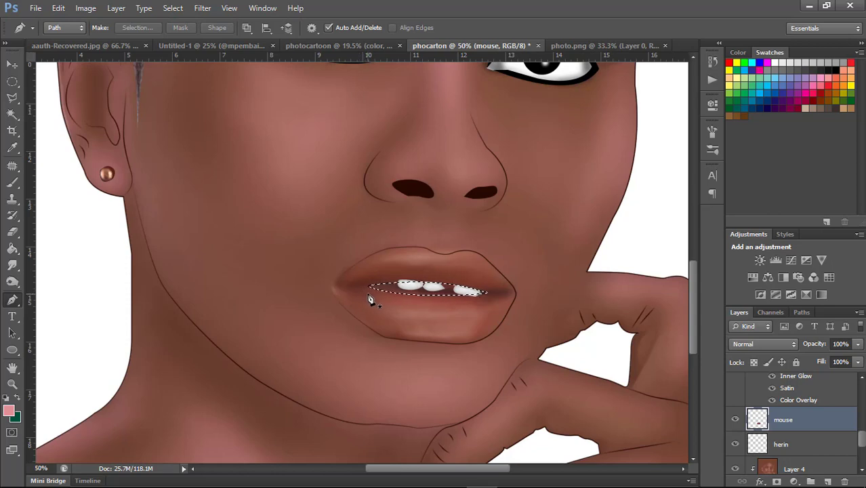
{"action": "key", "text": "ctrl+0"}
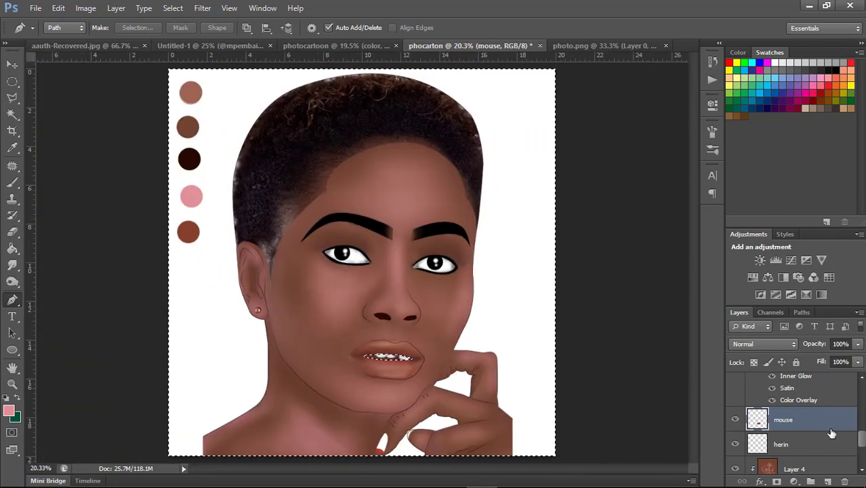
- Create Layer 5 and drag it above the teeth layer, zooming in briefly to inspect the face
{"action": "key", "text": "ctrl+j"}
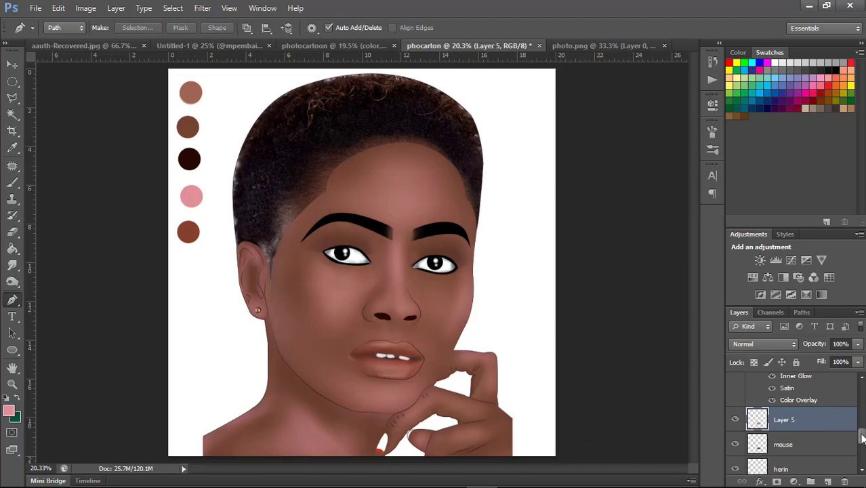
{"action": "left_click_drag", "start_coordinate": [861, 439], "coordinate": [863, 429]}
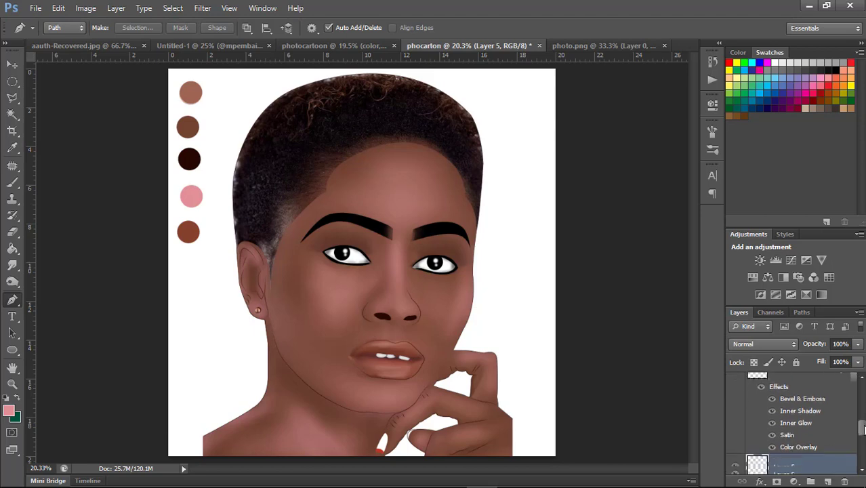
{"action": "scroll", "coordinate": [794, 439], "scroll_direction": "up", "scroll_amount": 1}
{"action": "scroll", "coordinate": [794, 439], "scroll_direction": "up", "scroll_amount": 1}
{"action": "left_click_drag", "start_coordinate": [862, 431], "coordinate": [862, 437]}
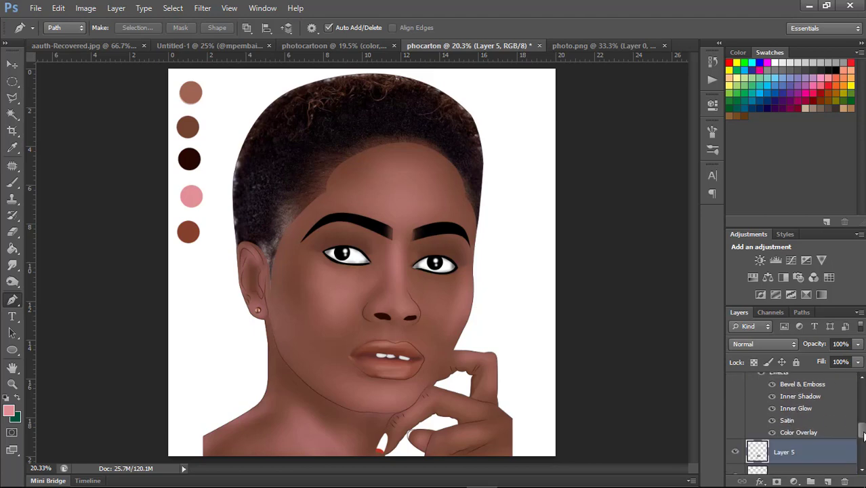
{"action": "left_click_drag", "start_coordinate": [801, 458], "coordinate": [804, 378]}
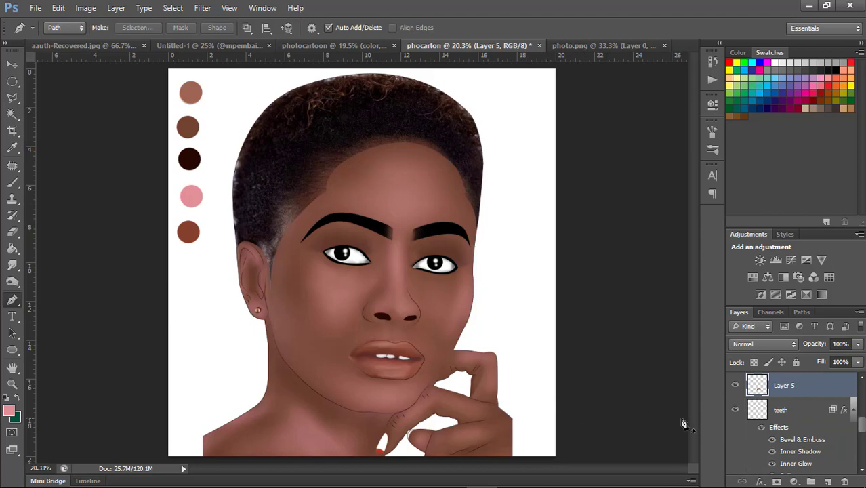
{"action": "key", "text": "ctrl+plus"}
{"action": "key", "text": "ctrl+plus"}
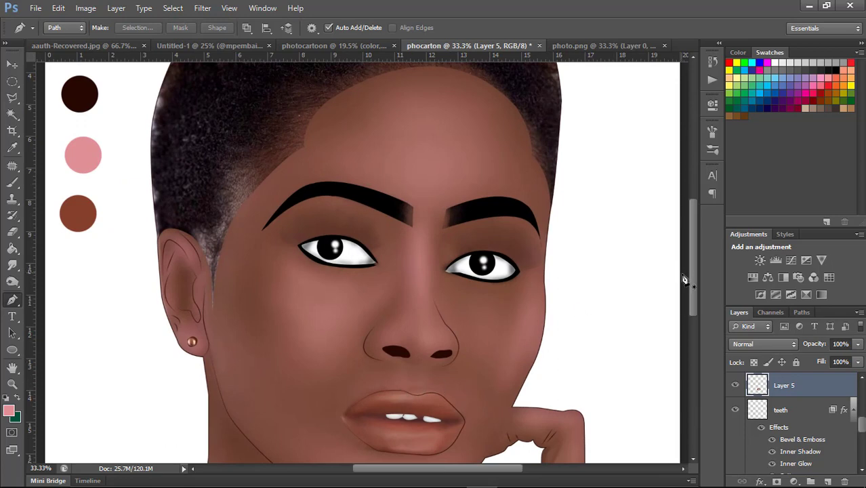
{"action": "mouse_move", "coordinate": [695, 259]}
{"action": "left_mouse_down"}
{"action": "mouse_move", "coordinate": [697, 231]}
{"action": "mouse_move", "coordinate": [693, 325]}
{"action": "left_mouse_up"}
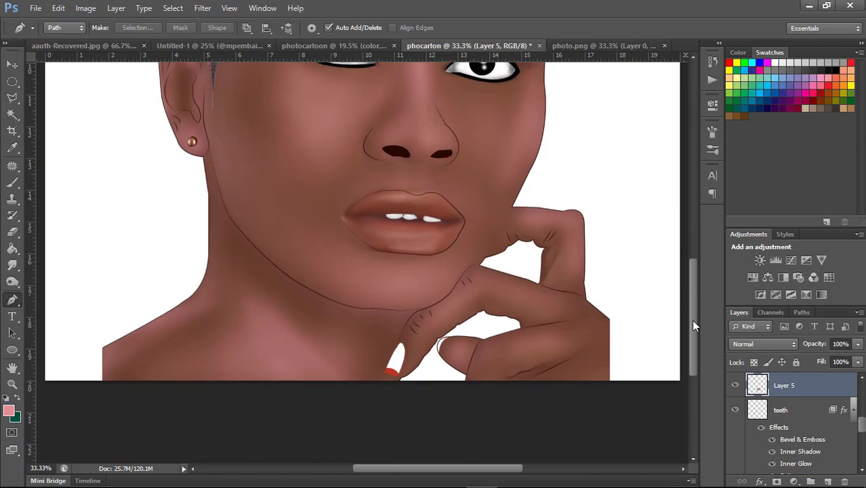
{"action": "key", "text": "ctrl+0"}
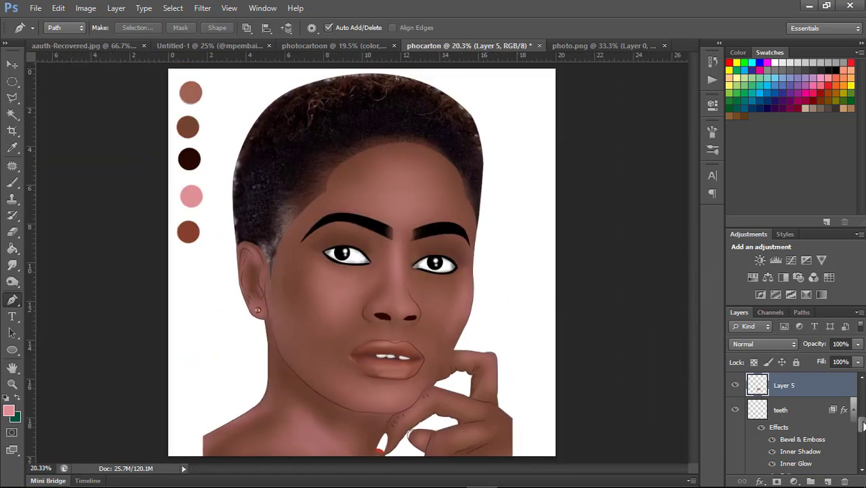
{"action": "left_click_drag", "start_coordinate": [862, 425], "coordinate": [855, 395]}
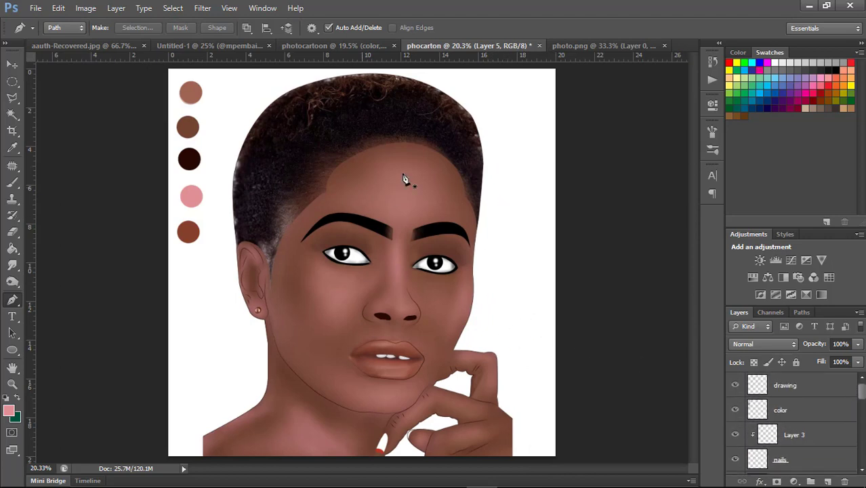
- Add a new Layer 6 above the hair layer and pick the Brush tool with the hair brush 1 tip
{"action": "left_click", "coordinate": [852, 387]}
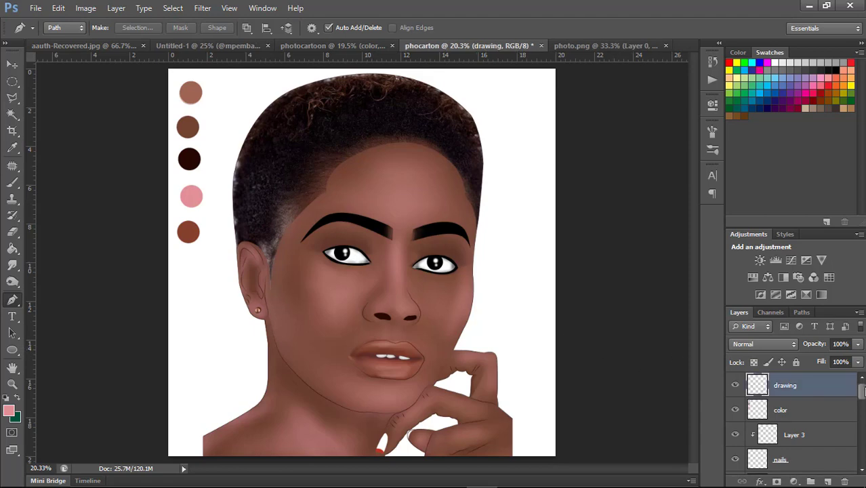
{"action": "left_click_drag", "start_coordinate": [861, 393], "coordinate": [862, 411]}
{"action": "left_click", "coordinate": [766, 406]}
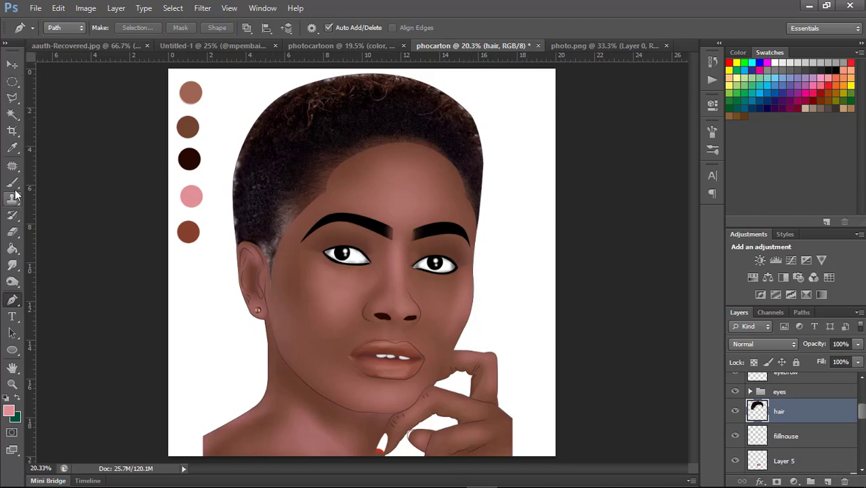
{"action": "left_click", "coordinate": [827, 481]}
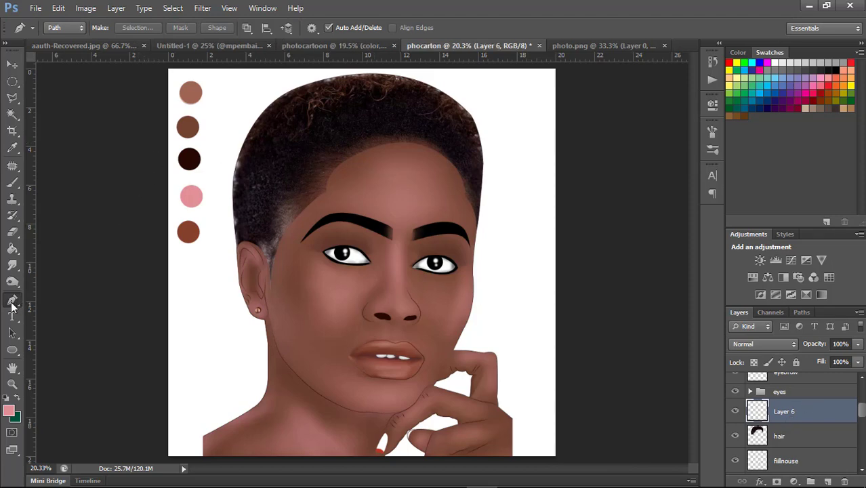
{"action": "left_click", "coordinate": [12, 182]}
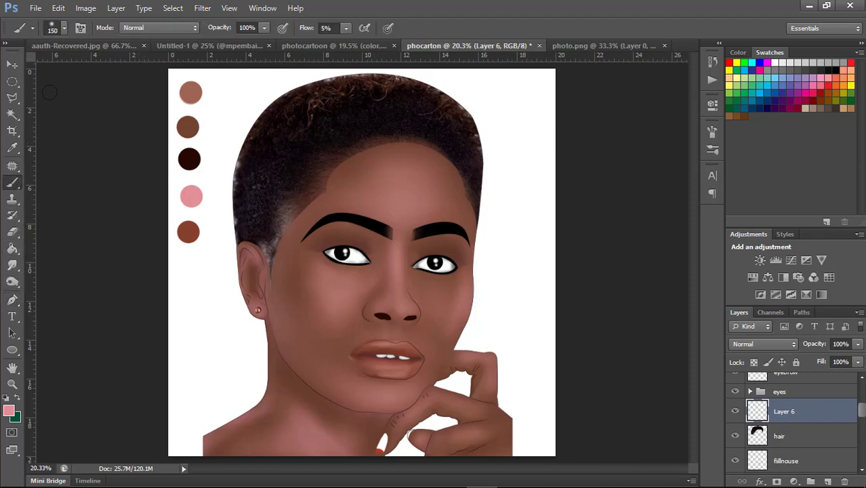
{"action": "left_click", "coordinate": [65, 27]}
{"action": "left_click_drag", "start_coordinate": [145, 133], "coordinate": [146, 202]}
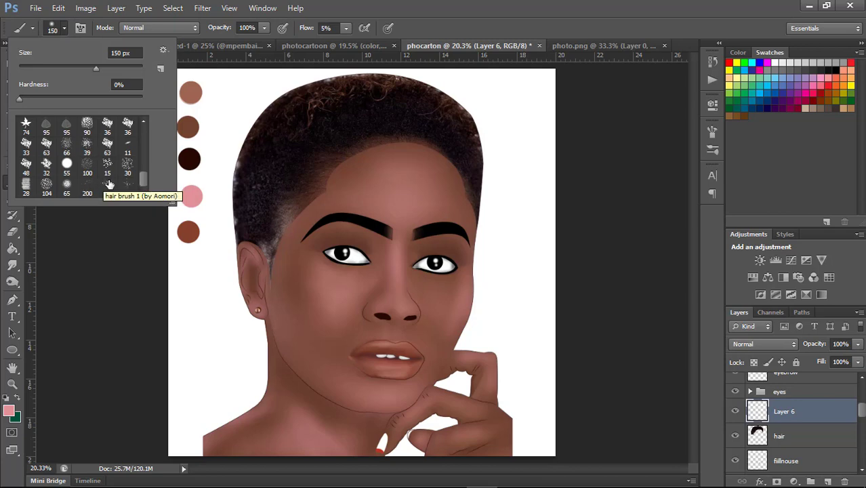
{"action": "left_click", "coordinate": [108, 184]}
{"action": "left_click", "coordinate": [444, 49]}
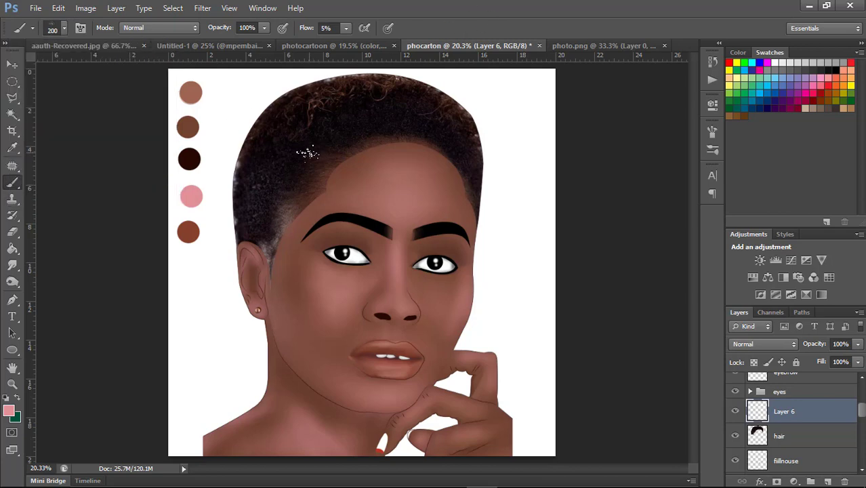
- Zoom in on the face and set the foreground colour to black for painting
{"action": "key", "text": "ctrl+plus"}
{"action": "key", "text": "ctrl+plus"}
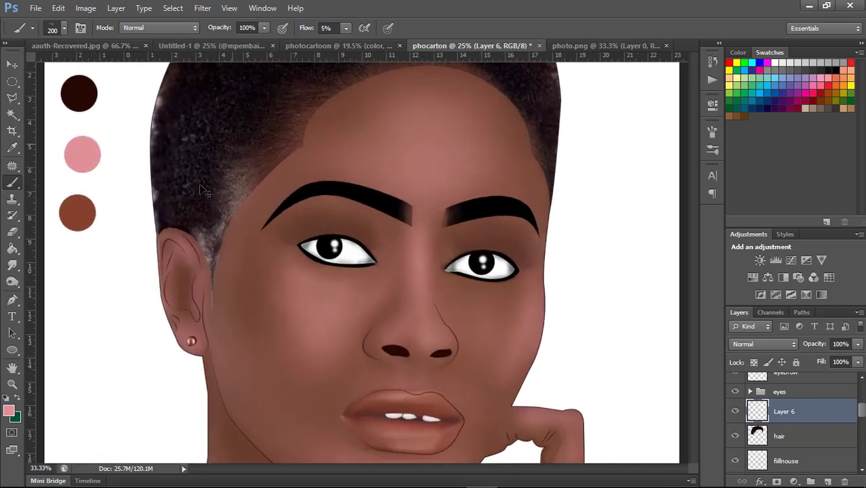
{"action": "key", "text": "i"}
{"action": "left_click", "coordinate": [9, 410]}
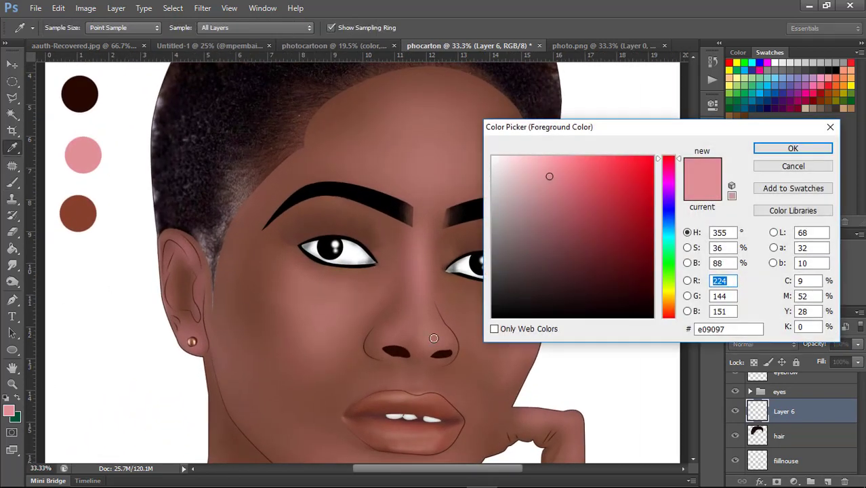
{"action": "left_click_drag", "start_coordinate": [542, 287], "coordinate": [407, 349]}
{"action": "left_click", "coordinate": [760, 148]}
{"action": "key", "text": "b"}
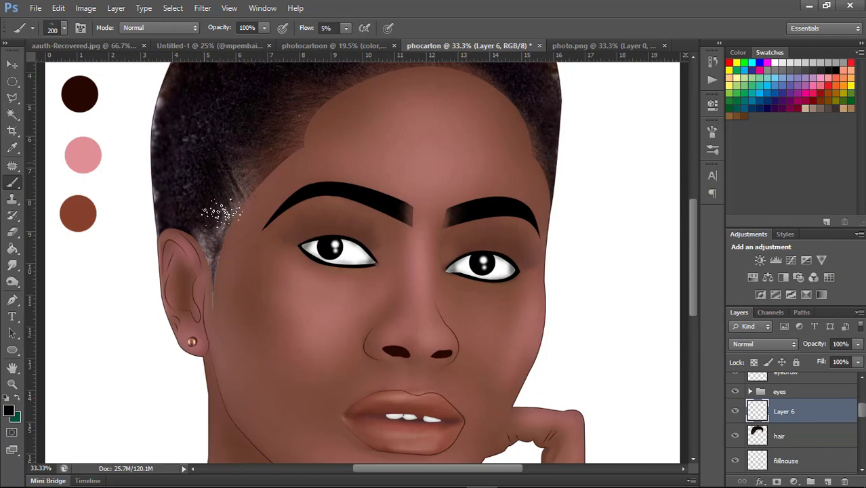
- Paint dark strands down the left temple and sideburn, undoing two strokes and redoing the temple edge
{"action": "left_click_drag", "start_coordinate": [186, 175], "coordinate": [204, 290]}
{"action": "left_click_drag", "start_coordinate": [196, 189], "coordinate": [230, 278]}
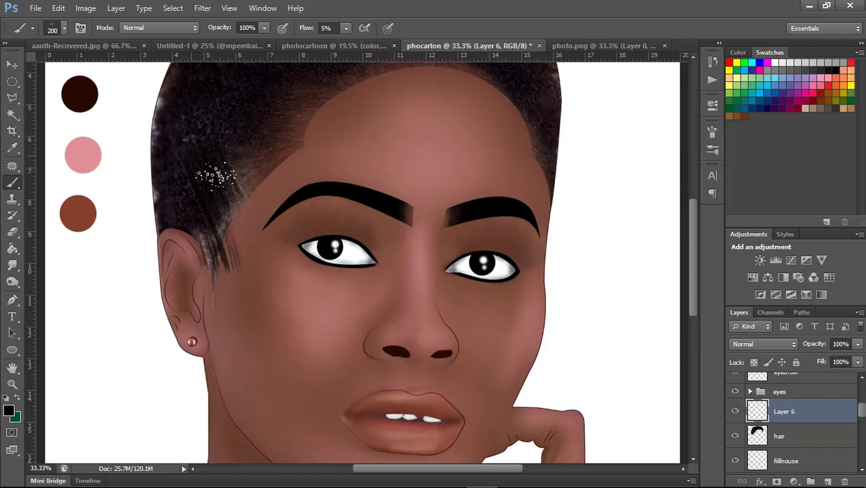
{"action": "mouse_move", "coordinate": [231, 198]}
{"action": "left_mouse_down"}
{"action": "mouse_move", "coordinate": [205, 271]}
{"action": "mouse_move", "coordinate": [213, 288]}
{"action": "left_mouse_up"}
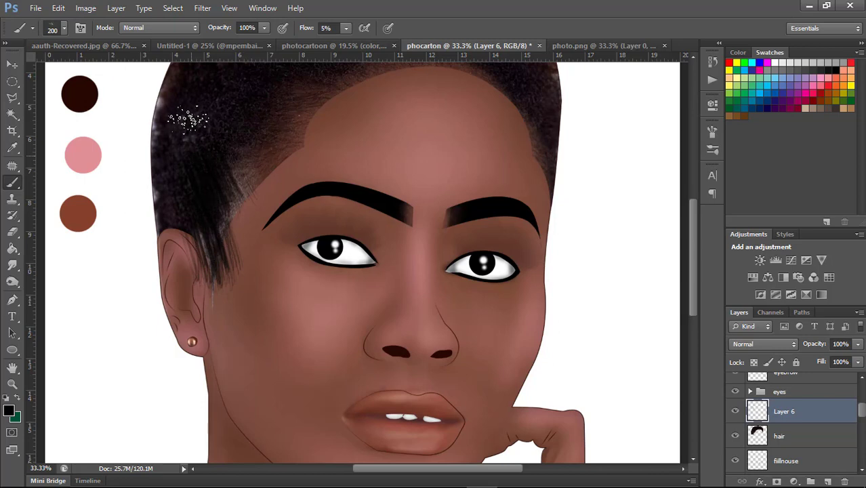
{"action": "mouse_move", "coordinate": [244, 146]}
{"action": "left_mouse_down"}
{"action": "mouse_move", "coordinate": [227, 216]}
{"action": "mouse_move", "coordinate": [233, 204]}
{"action": "left_mouse_up"}
{"action": "left_click_drag", "start_coordinate": [250, 166], "coordinate": [227, 237]}
{"action": "key", "text": "ctrl+alt+z"}
{"action": "key", "text": "ctrl+alt+z"}
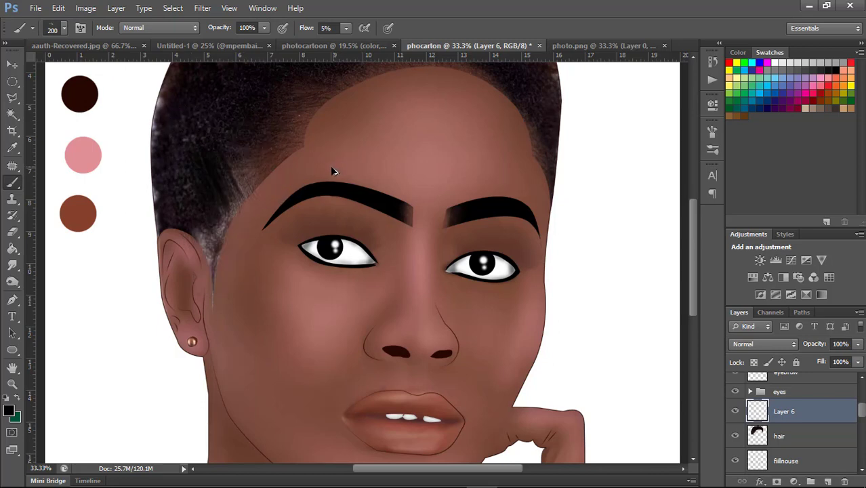
{"action": "key", "text": "ctrl+alt+z"}
{"action": "key", "text": "ctrl+alt+z"}
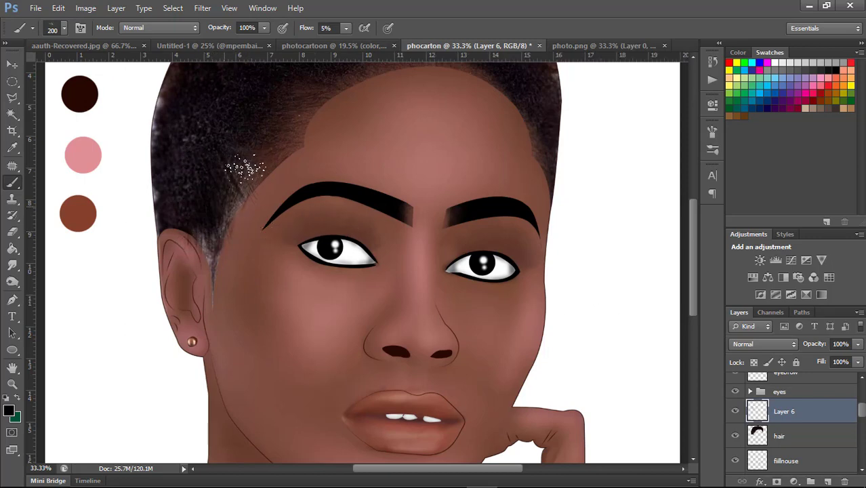
{"action": "mouse_move", "coordinate": [194, 214]}
{"action": "left_mouse_down"}
{"action": "mouse_move", "coordinate": [284, 126]}
{"action": "mouse_move", "coordinate": [290, 136]}
{"action": "left_mouse_up"}
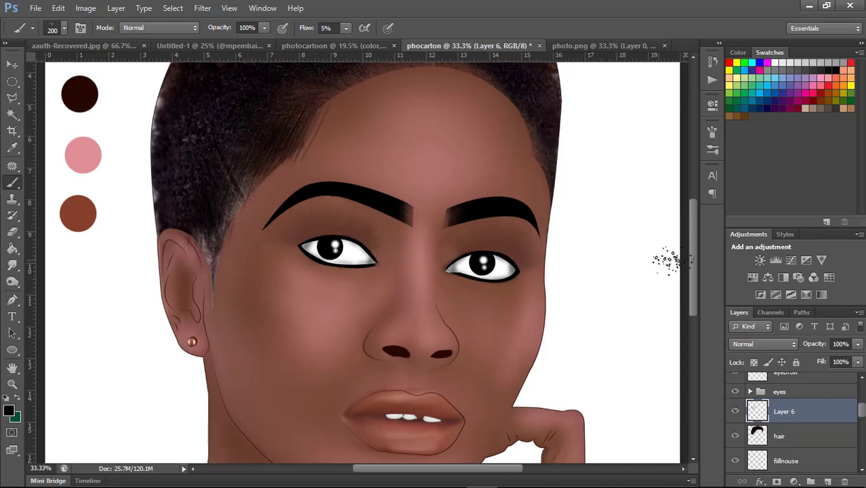
{"action": "left_click_drag", "start_coordinate": [695, 258], "coordinate": [692, 208]}
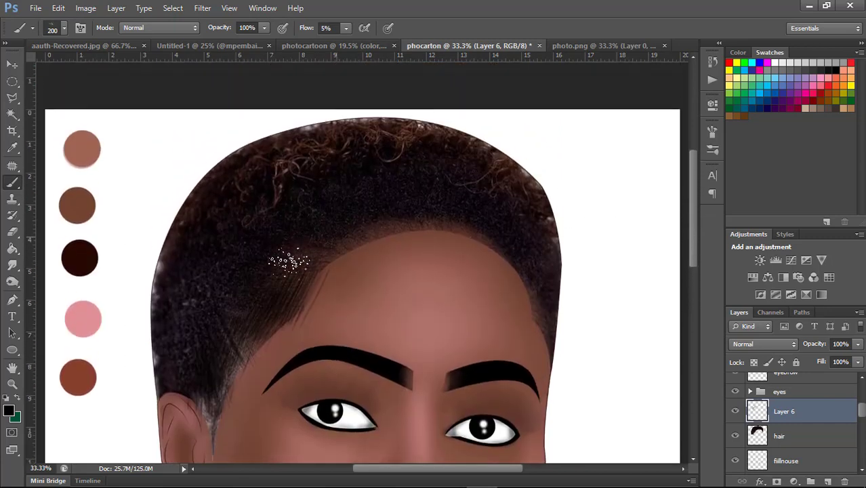
- Add dark texture along the forehead hairline and wispy strands off the top-right and right hair edge
{"action": "mouse_move", "coordinate": [369, 241]}
{"action": "left_mouse_down"}
{"action": "mouse_move", "coordinate": [380, 232]}
{"action": "mouse_move", "coordinate": [428, 231]}
{"action": "mouse_move", "coordinate": [493, 261]}
{"action": "left_mouse_up"}
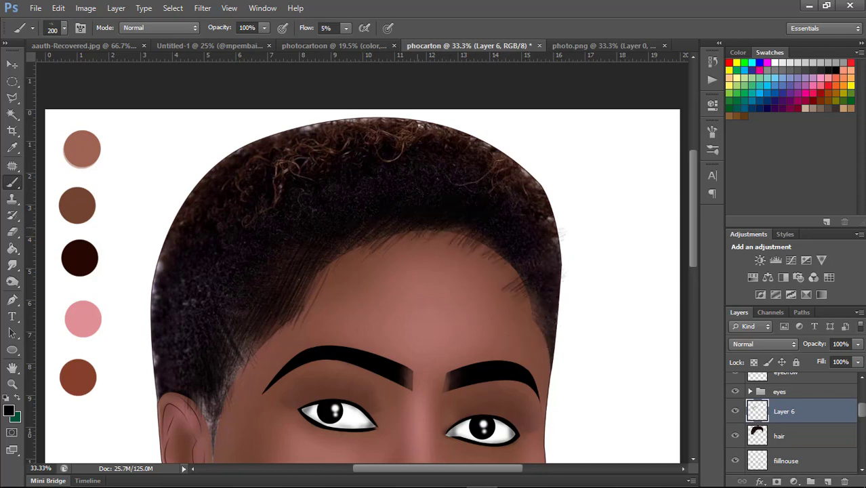
{"action": "left_click_drag", "start_coordinate": [560, 237], "coordinate": [578, 298]}
{"action": "left_click_drag", "start_coordinate": [556, 338], "coordinate": [587, 313]}
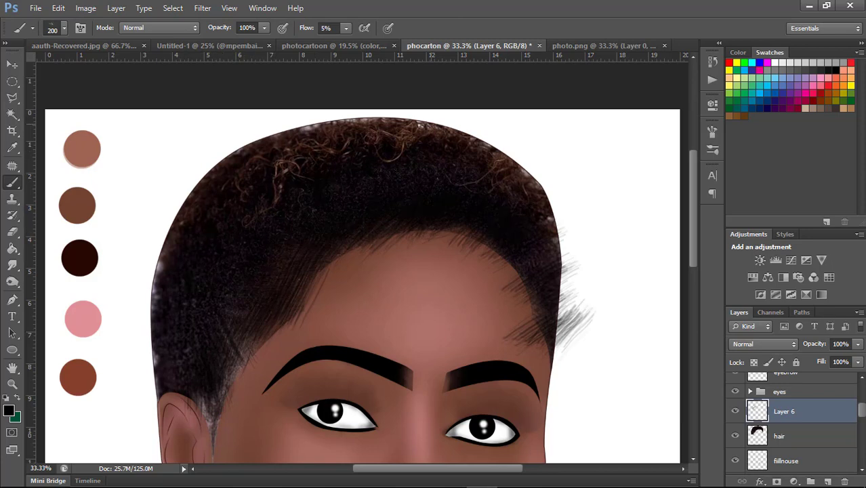
{"action": "left_click_drag", "start_coordinate": [478, 155], "coordinate": [521, 133]}
{"action": "left_click_drag", "start_coordinate": [525, 184], "coordinate": [600, 159]}
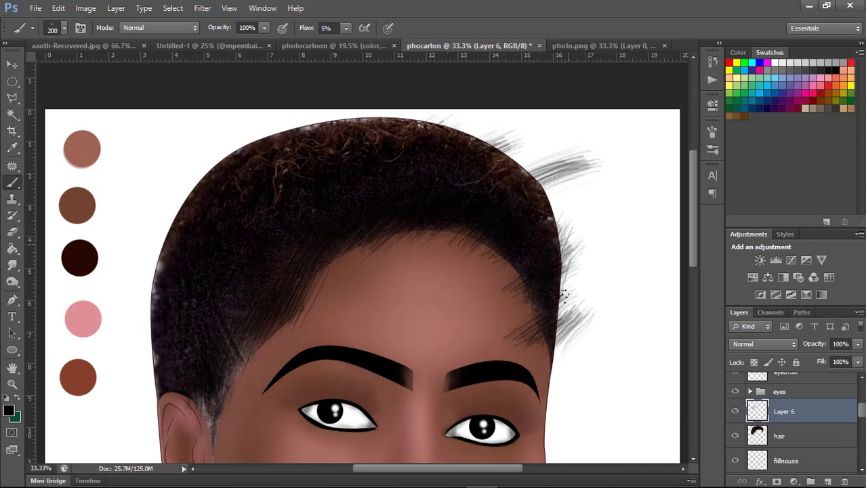
{"action": "mouse_move", "coordinate": [563, 294]}
{"action": "left_mouse_down"}
{"action": "mouse_move", "coordinate": [600, 256]}
{"action": "mouse_move", "coordinate": [569, 242]}
{"action": "left_mouse_up"}
{"action": "left_click_drag", "start_coordinate": [535, 221], "coordinate": [566, 202]}
{"action": "left_click_drag", "start_coordinate": [521, 244], "coordinate": [569, 168]}
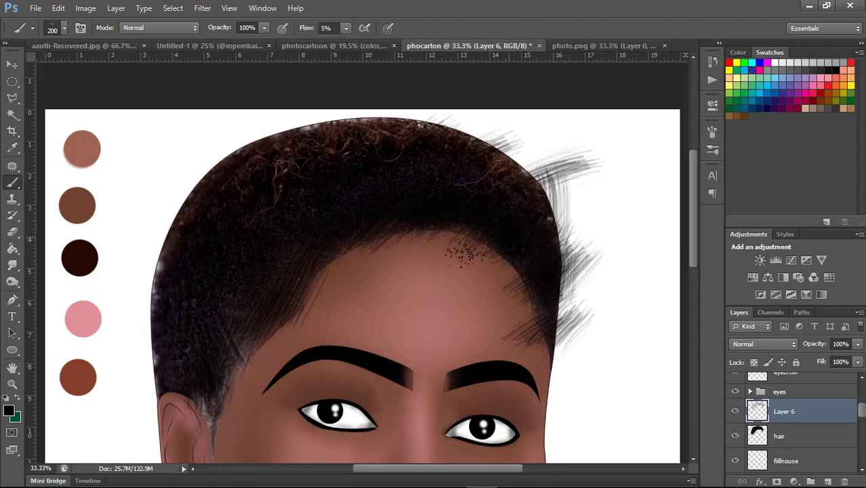
{"action": "left_click_drag", "start_coordinate": [446, 211], "coordinate": [391, 224]}
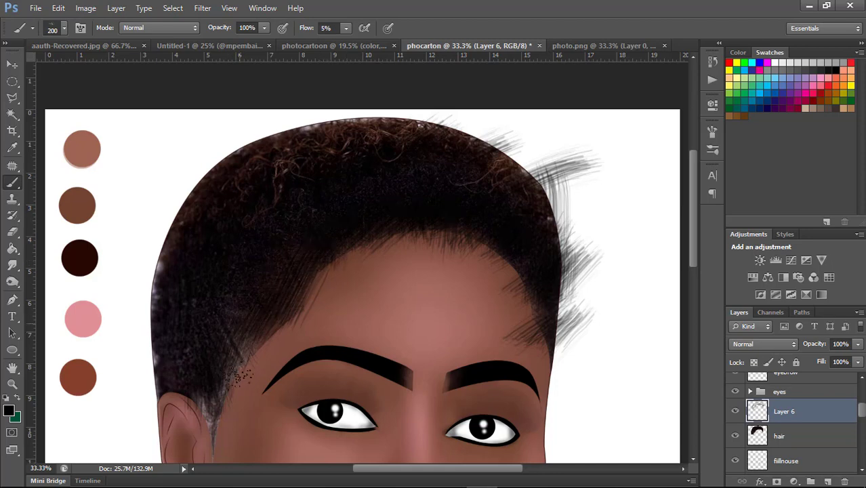
- Add fine strands at the left hair edge, sideburn, temple and forehead hairline
{"action": "left_click_drag", "start_coordinate": [154, 339], "coordinate": [131, 293]}
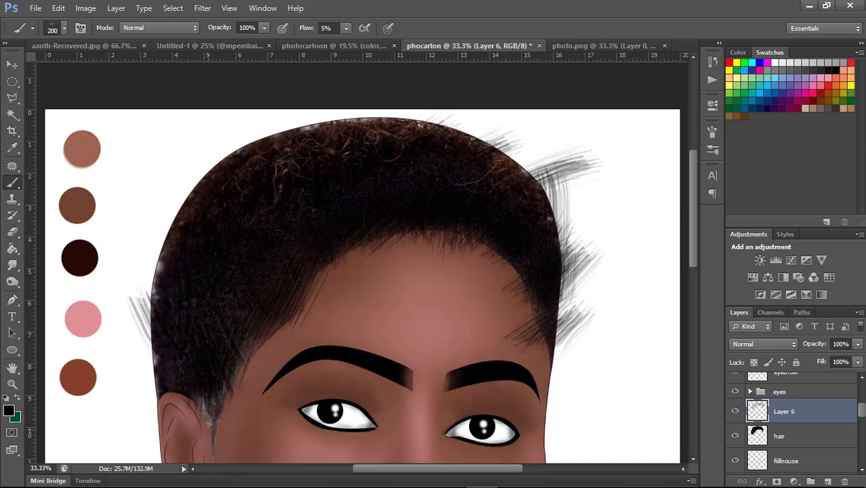
{"action": "mouse_move", "coordinate": [217, 434]}
{"action": "left_mouse_down"}
{"action": "mouse_move", "coordinate": [193, 391]}
{"action": "mouse_move", "coordinate": [206, 393]}
{"action": "left_mouse_up"}
{"action": "left_click_drag", "start_coordinate": [278, 329], "coordinate": [269, 371]}
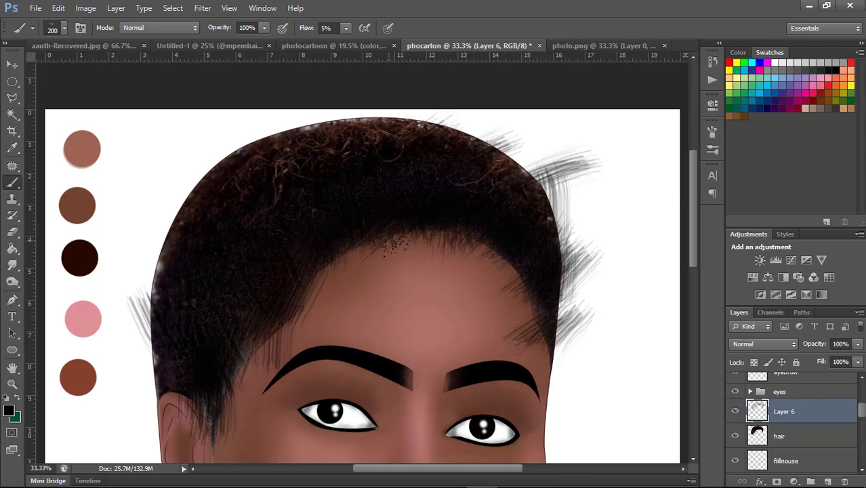
{"action": "left_click_drag", "start_coordinate": [439, 239], "coordinate": [478, 266]}
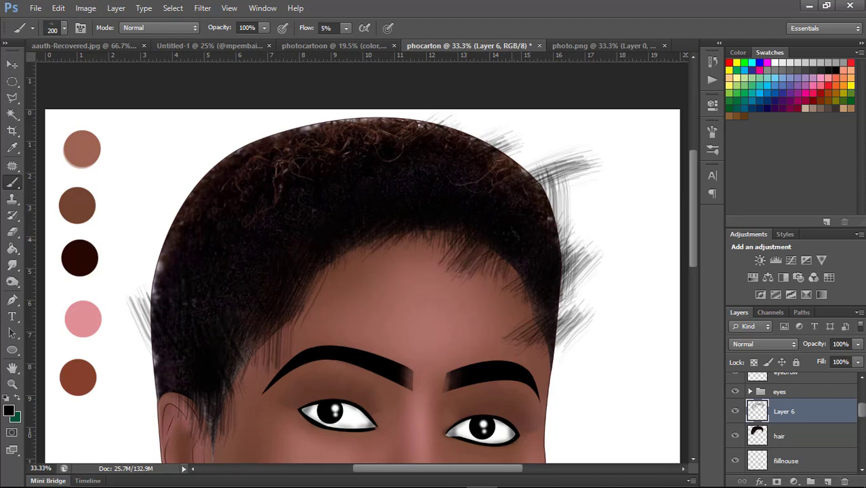
- Load the hair layer's transparency as a selection via Select > Load Selection
{"action": "left_click", "coordinate": [786, 437]}
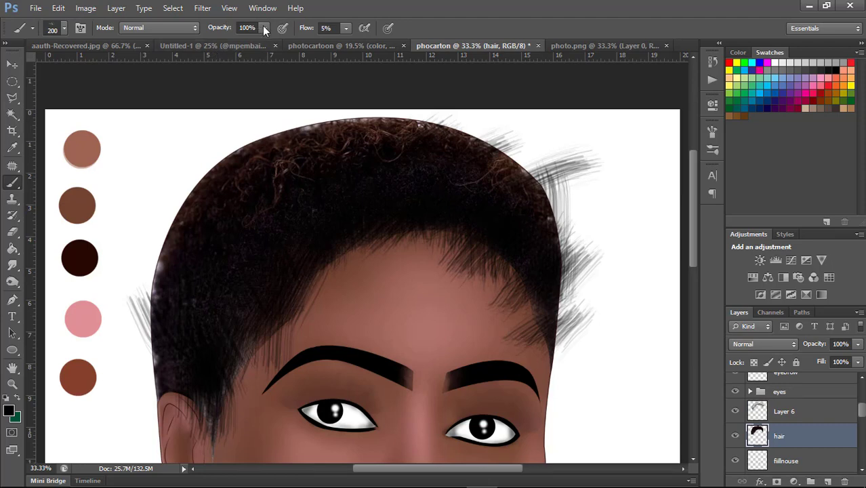
{"action": "left_click", "coordinate": [173, 8]}
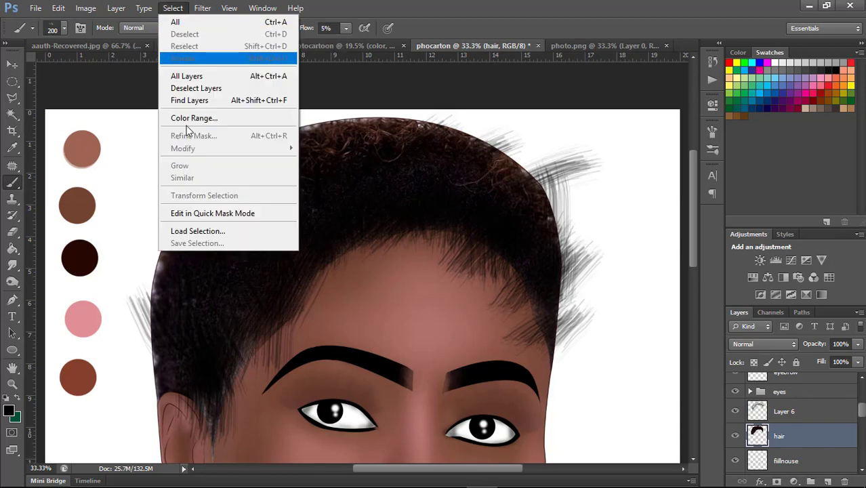
{"action": "left_click", "coordinate": [199, 234]}
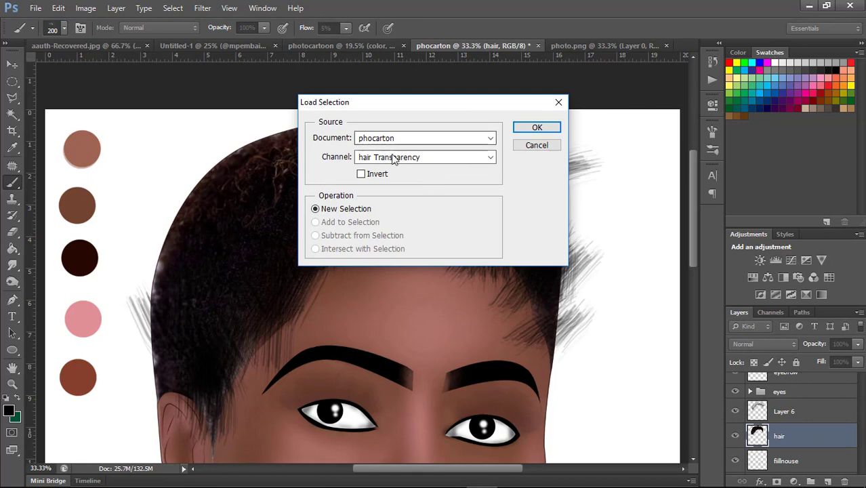
{"action": "left_click", "coordinate": [520, 129]}
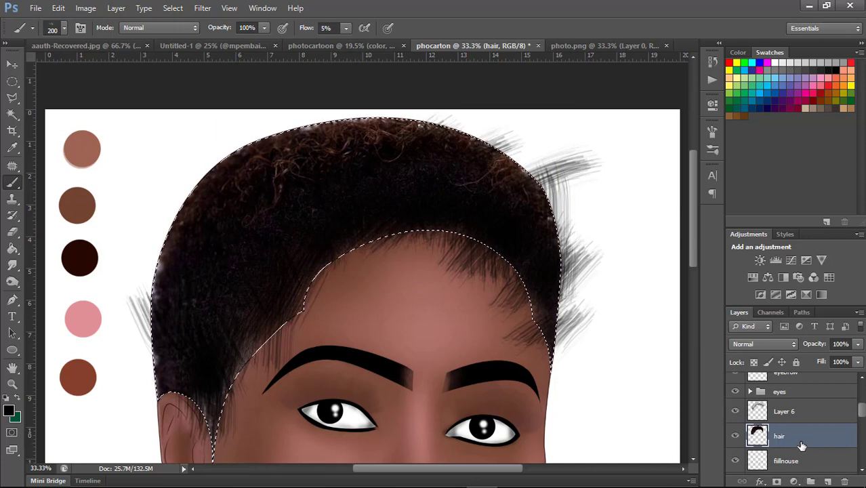
{"action": "key", "text": "ctrl+j"}
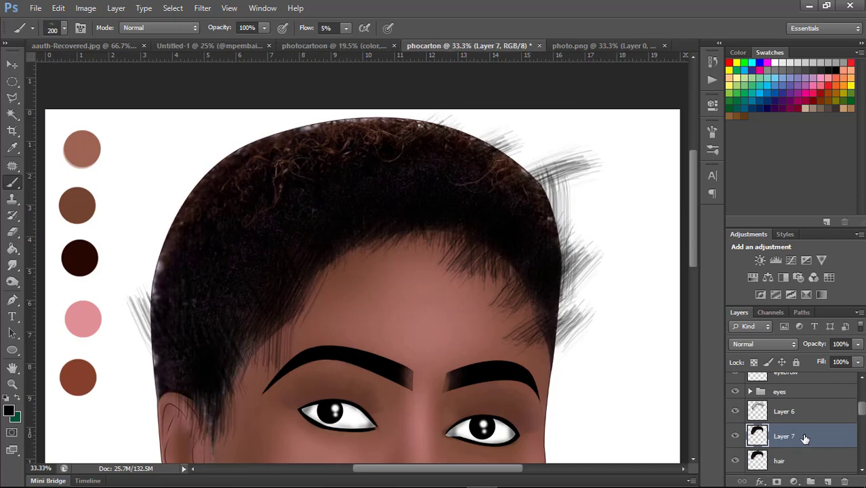
{"action": "double_click", "coordinate": [805, 438]}
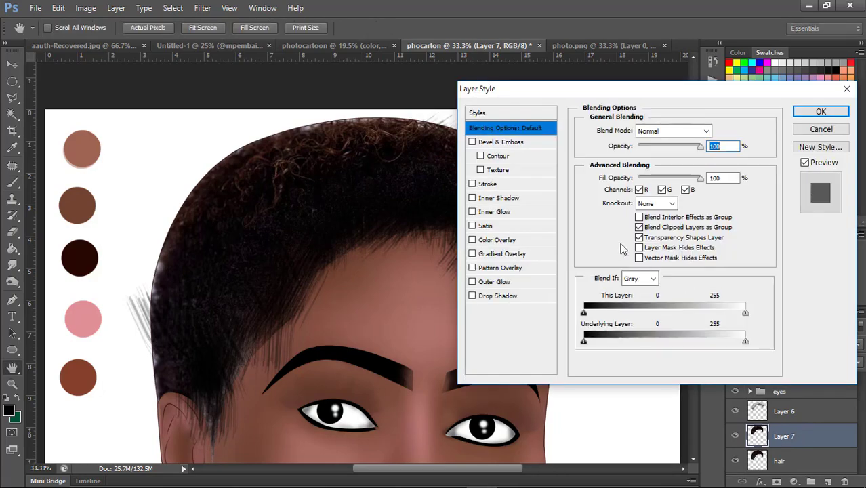
{"action": "left_click", "coordinate": [494, 241]}
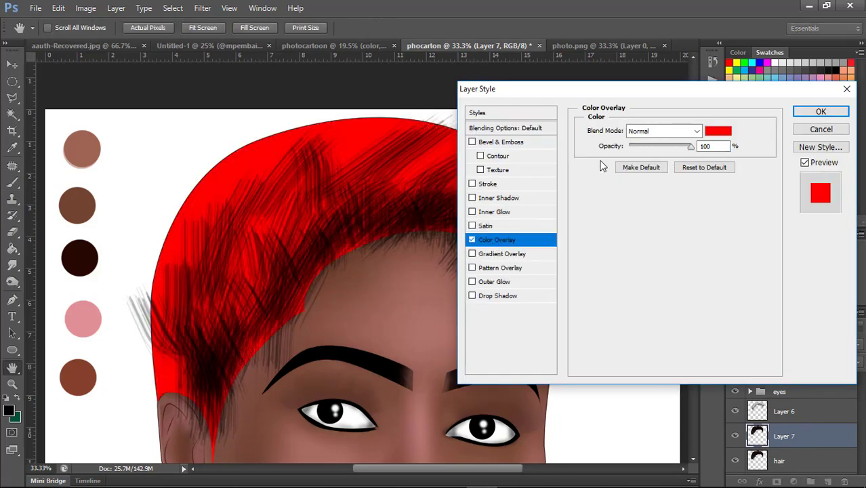
{"action": "left_click", "coordinate": [718, 131]}
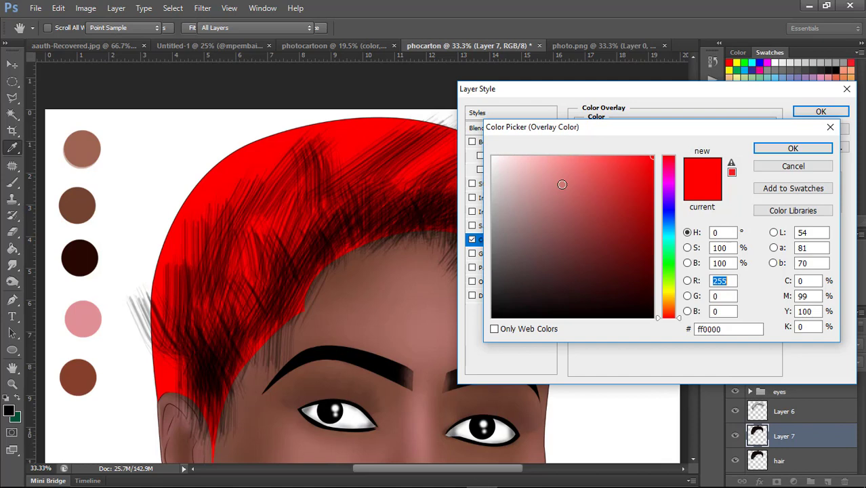
{"action": "left_click", "coordinate": [492, 343]}
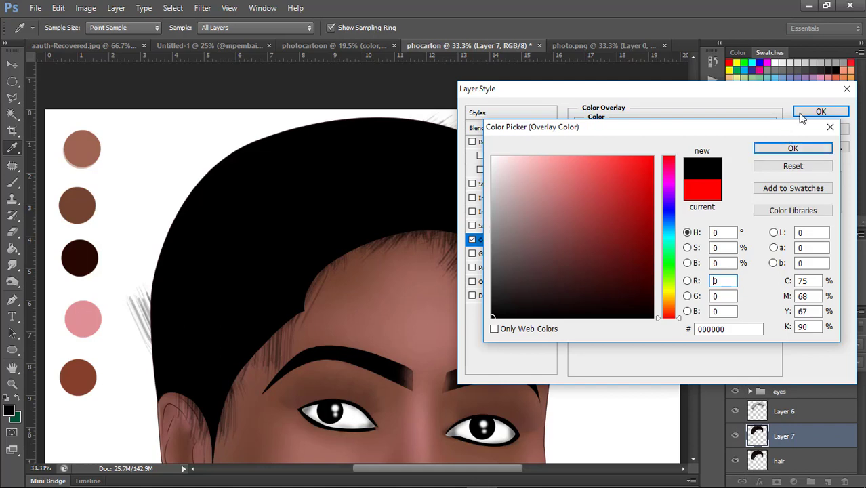
{"action": "left_click", "coordinate": [830, 127]}
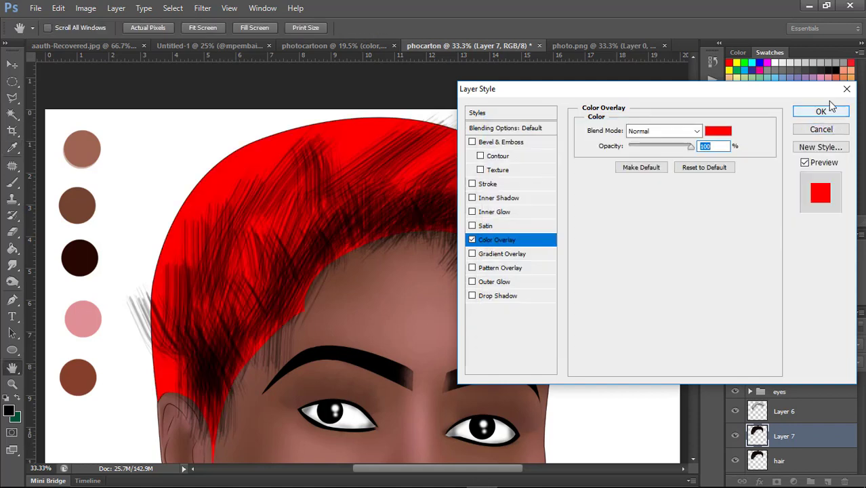
{"action": "left_click", "coordinate": [846, 89]}
{"action": "key", "text": "Delete"}
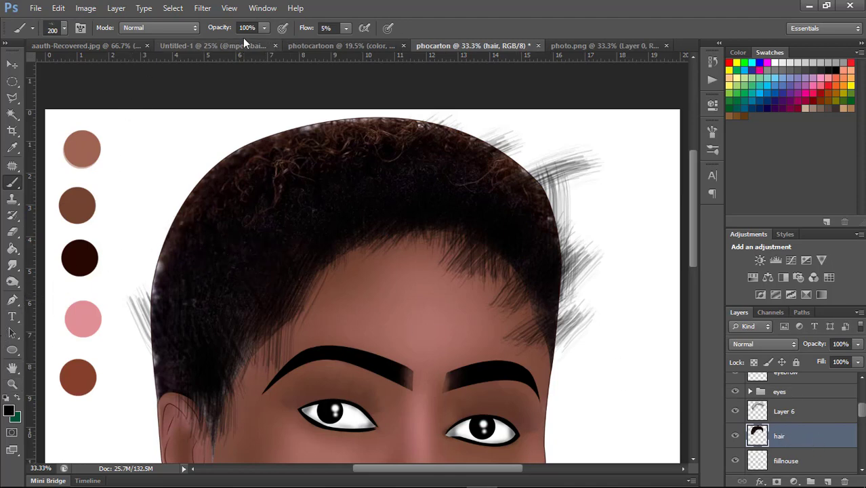
- Raise the brush flow and paint the upper-left hair solid black on the hair layer
{"action": "left_click_drag", "start_coordinate": [345, 27], "coordinate": [355, 31]}
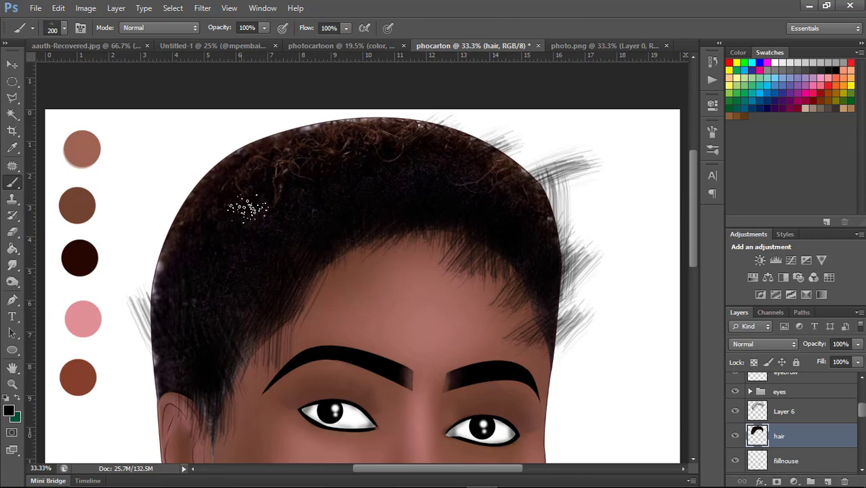
{"action": "mouse_move", "coordinate": [247, 209]}
{"action": "left_mouse_down"}
{"action": "mouse_move", "coordinate": [271, 152]}
{"action": "mouse_move", "coordinate": [240, 179]}
{"action": "left_mouse_up"}
{"action": "mouse_move", "coordinate": [231, 145]}
{"action": "left_mouse_down"}
{"action": "mouse_move", "coordinate": [210, 197]}
{"action": "mouse_move", "coordinate": [251, 183]}
{"action": "left_mouse_up"}
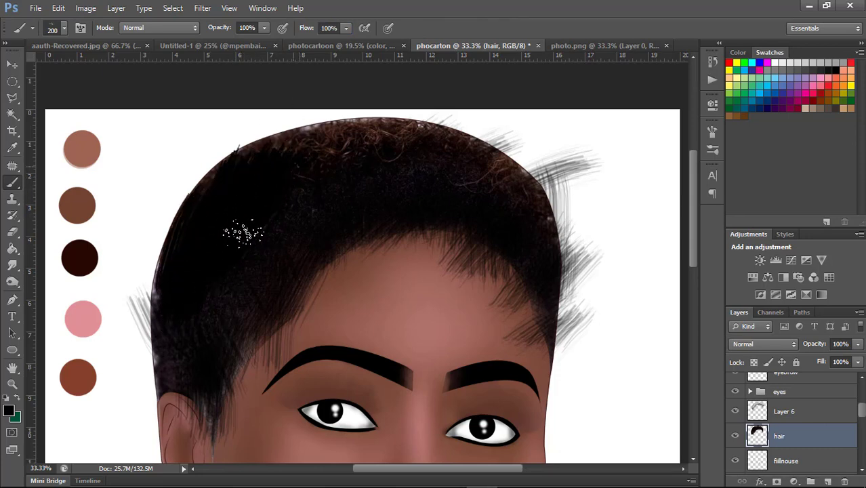
{"action": "mouse_move", "coordinate": [244, 233]}
{"action": "left_mouse_down"}
{"action": "mouse_move", "coordinate": [264, 268]}
{"action": "mouse_move", "coordinate": [187, 356]}
{"action": "left_mouse_up"}
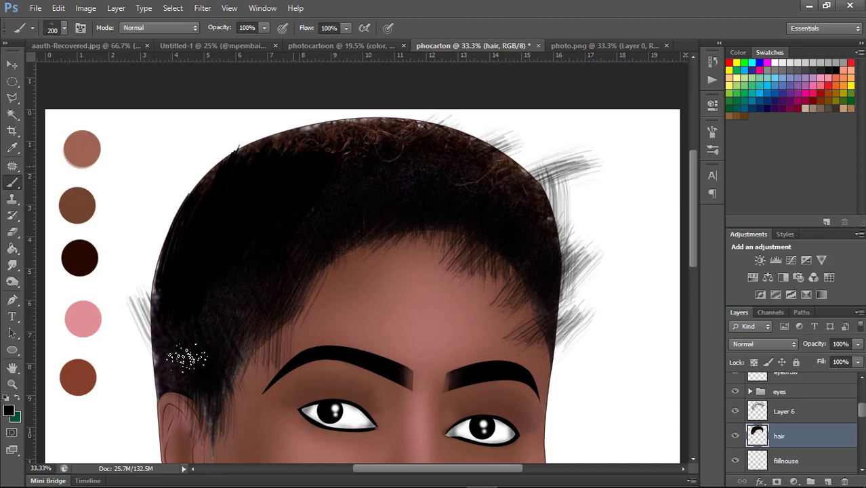
- On Layer 6, paint black strands over the left edge, top and brown curly crown
{"action": "left_click", "coordinate": [797, 420]}
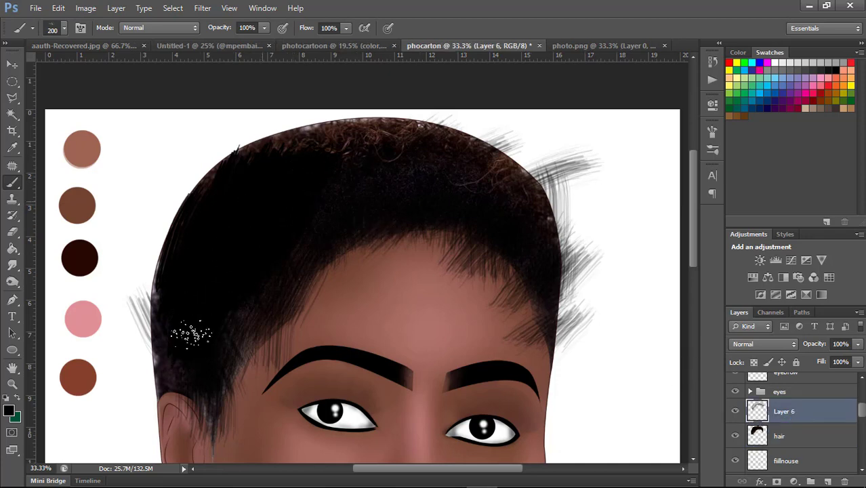
{"action": "mouse_move", "coordinate": [165, 339]}
{"action": "left_mouse_down"}
{"action": "mouse_move", "coordinate": [154, 290]}
{"action": "mouse_move", "coordinate": [193, 358]}
{"action": "mouse_move", "coordinate": [197, 414]}
{"action": "mouse_move", "coordinate": [208, 428]}
{"action": "mouse_move", "coordinate": [210, 402]}
{"action": "left_mouse_up"}
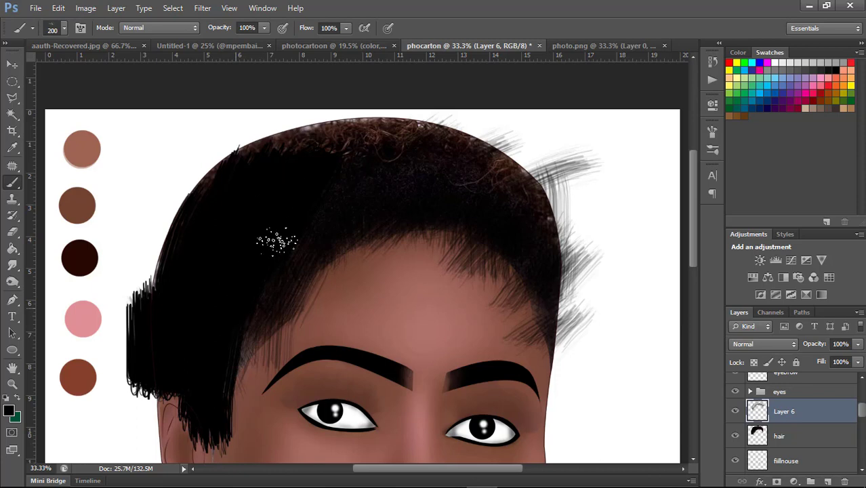
{"action": "mouse_move", "coordinate": [268, 144]}
{"action": "left_mouse_down"}
{"action": "mouse_move", "coordinate": [325, 121]}
{"action": "mouse_move", "coordinate": [229, 152]}
{"action": "mouse_move", "coordinate": [193, 193]}
{"action": "mouse_move", "coordinate": [203, 146]}
{"action": "mouse_move", "coordinate": [152, 220]}
{"action": "left_mouse_up"}
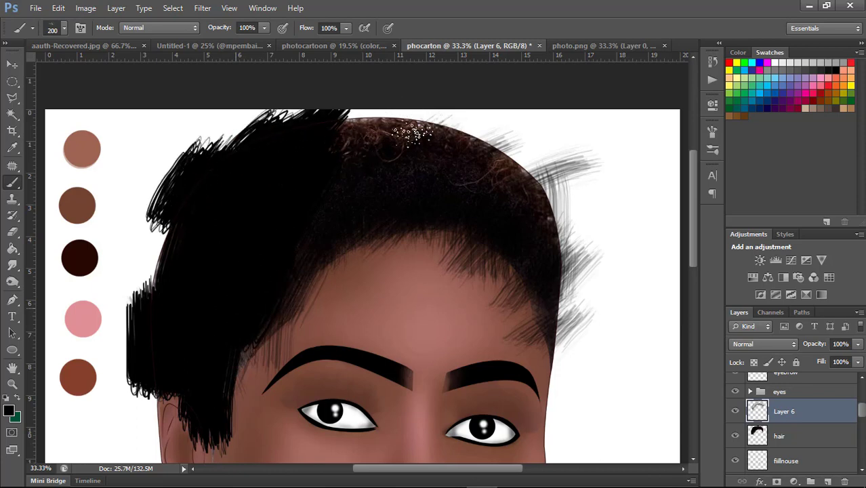
{"action": "mouse_move", "coordinate": [412, 134]}
{"action": "left_mouse_down"}
{"action": "mouse_move", "coordinate": [342, 185]}
{"action": "mouse_move", "coordinate": [402, 191]}
{"action": "mouse_move", "coordinate": [479, 162]}
{"action": "mouse_move", "coordinate": [541, 192]}
{"action": "mouse_move", "coordinate": [461, 161]}
{"action": "mouse_move", "coordinate": [563, 217]}
{"action": "mouse_move", "coordinate": [547, 234]}
{"action": "mouse_move", "coordinate": [562, 186]}
{"action": "mouse_move", "coordinate": [579, 224]}
{"action": "mouse_move", "coordinate": [578, 296]}
{"action": "mouse_move", "coordinate": [564, 267]}
{"action": "left_mouse_up"}
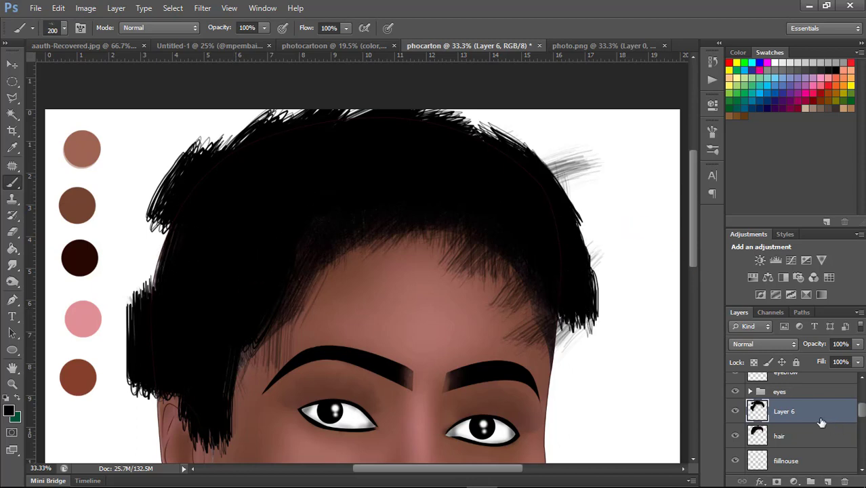
{"action": "left_click_drag", "start_coordinate": [694, 244], "coordinate": [690, 267]}
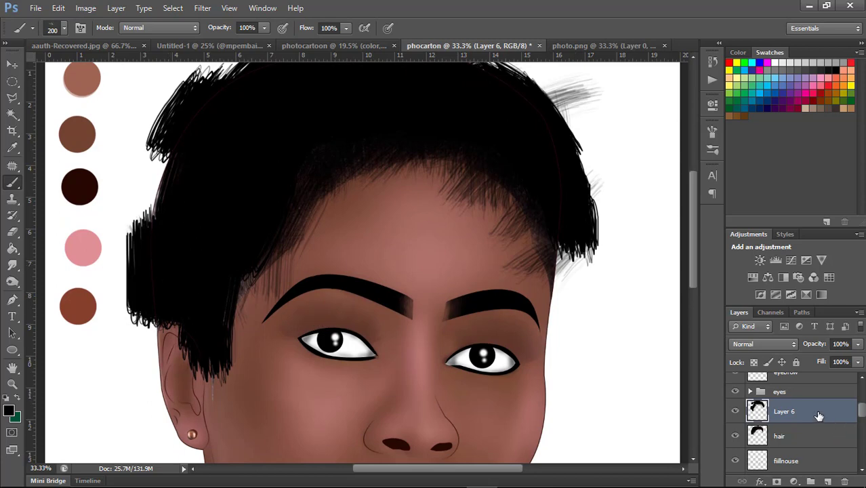
- Clip Layer 6 to the hair layer, lower the flow, and brush soft strands along the hairline
{"action": "right_click", "coordinate": [818, 416]}
{"action": "left_click", "coordinate": [726, 203]}
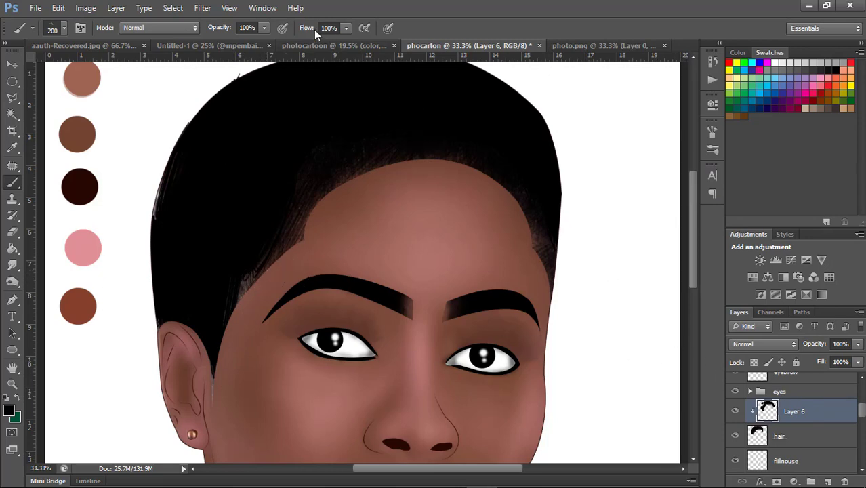
{"action": "left_click_drag", "start_coordinate": [314, 30], "coordinate": [285, 31]}
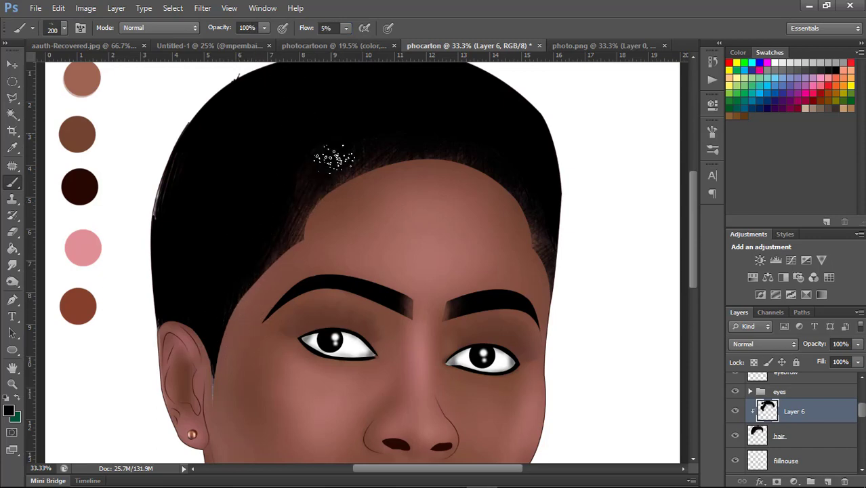
{"action": "left_click", "coordinate": [804, 440]}
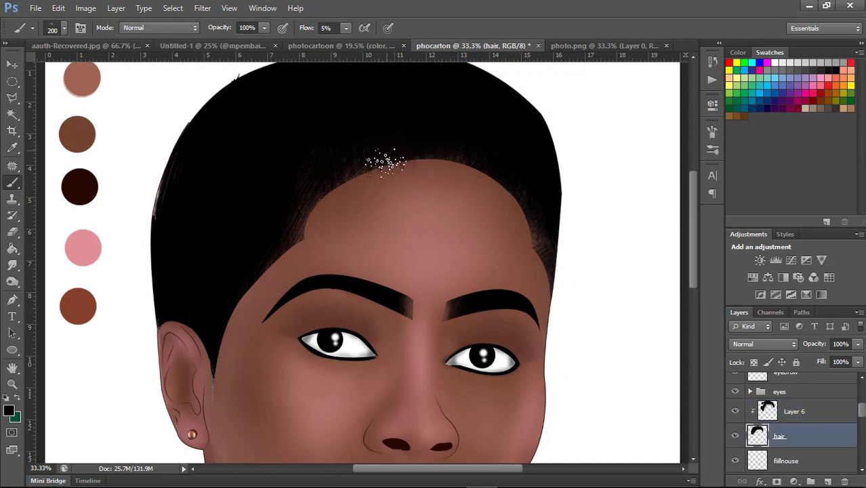
{"action": "left_click_drag", "start_coordinate": [353, 156], "coordinate": [484, 175]}
- Select the hair layer (Layer 6) and switch to the Smudge tool
{"action": "key", "text": "alt+bracketright"}
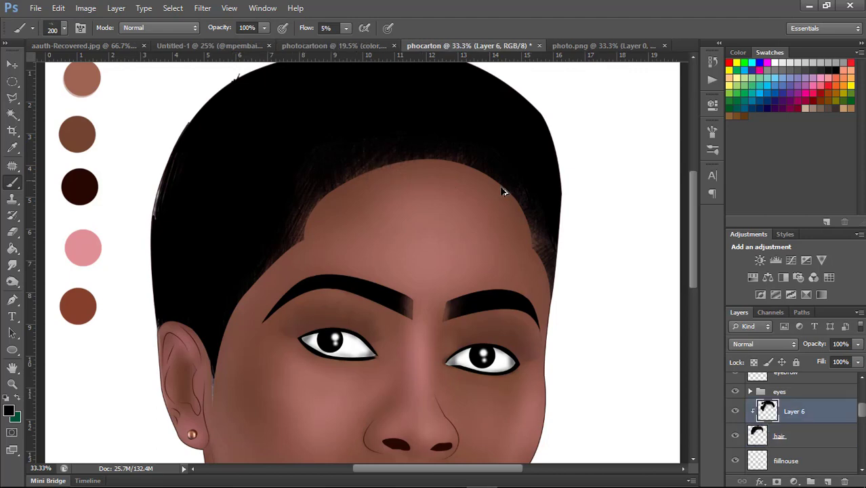
{"action": "left_click", "coordinate": [13, 264]}
{"action": "right_click", "coordinate": [15, 264]}
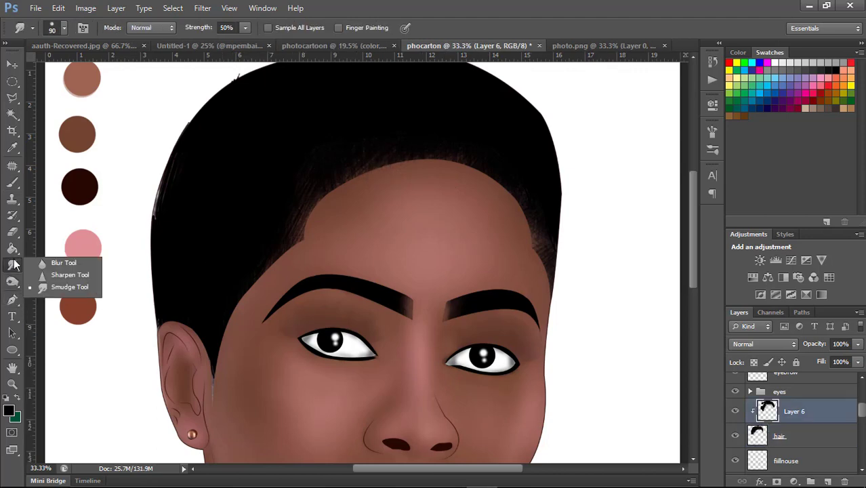
{"action": "left_click", "coordinate": [64, 28]}
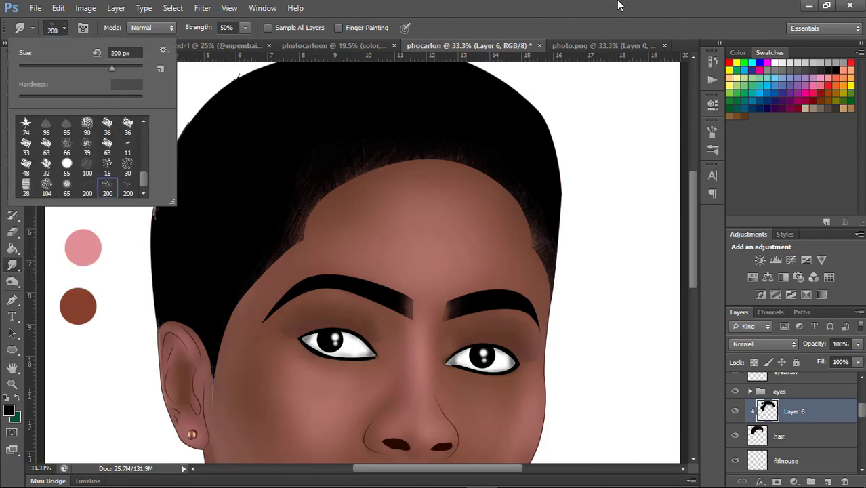
{"action": "key", "text": "Escape"}
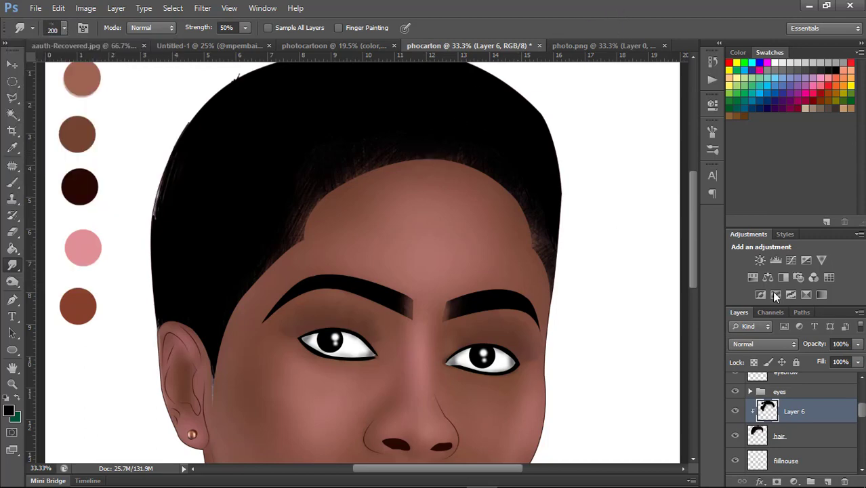
{"action": "left_click", "coordinate": [784, 439]}
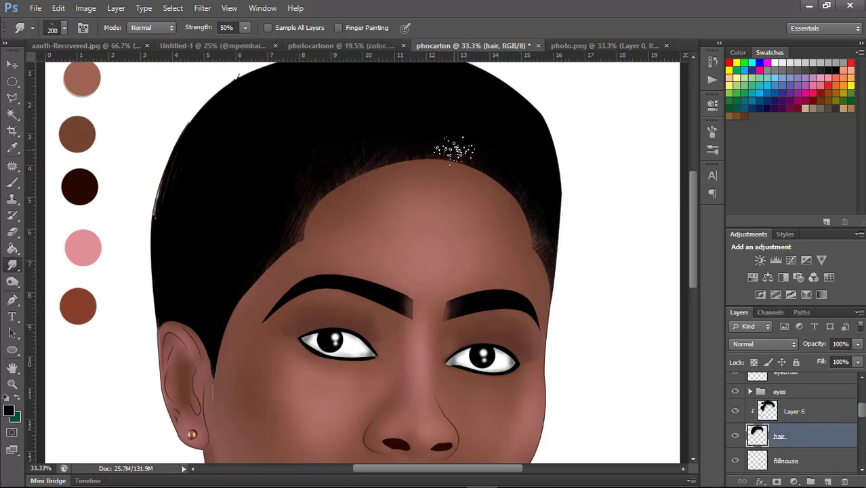
- Smudge the forehead hairline, right temple and the hair's top and left edges into spiky strands
{"action": "mouse_move", "coordinate": [454, 150]}
{"action": "left_mouse_down"}
{"action": "mouse_move", "coordinate": [469, 170]}
{"action": "mouse_move", "coordinate": [410, 155]}
{"action": "mouse_move", "coordinate": [302, 204]}
{"action": "mouse_move", "coordinate": [301, 244]}
{"action": "mouse_move", "coordinate": [278, 251]}
{"action": "mouse_move", "coordinate": [237, 285]}
{"action": "mouse_move", "coordinate": [213, 335]}
{"action": "mouse_move", "coordinate": [240, 309]}
{"action": "mouse_move", "coordinate": [255, 246]}
{"action": "mouse_move", "coordinate": [284, 261]}
{"action": "mouse_move", "coordinate": [309, 193]}
{"action": "mouse_move", "coordinate": [458, 156]}
{"action": "mouse_move", "coordinate": [518, 170]}
{"action": "mouse_move", "coordinate": [503, 194]}
{"action": "mouse_move", "coordinate": [491, 165]}
{"action": "left_mouse_up"}
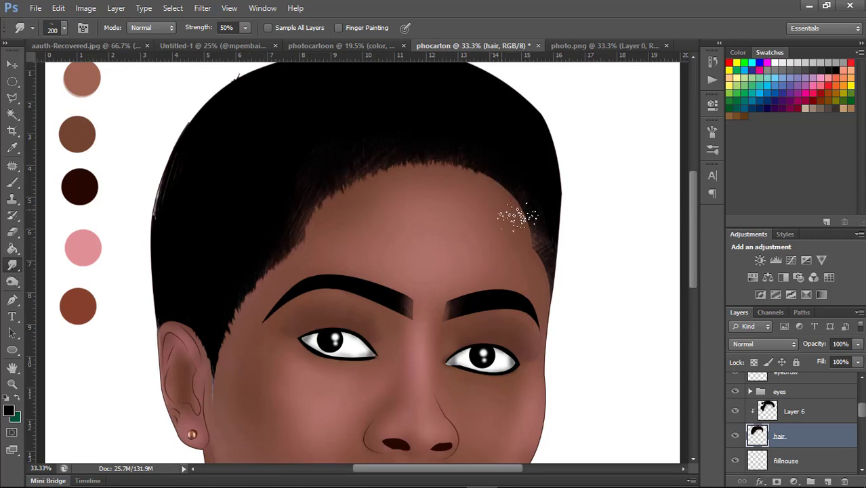
{"action": "left_click_drag", "start_coordinate": [544, 218], "coordinate": [543, 195]}
{"action": "mouse_move", "coordinate": [514, 233]}
{"action": "left_mouse_down"}
{"action": "mouse_move", "coordinate": [548, 241]}
{"action": "mouse_move", "coordinate": [546, 257]}
{"action": "left_mouse_up"}
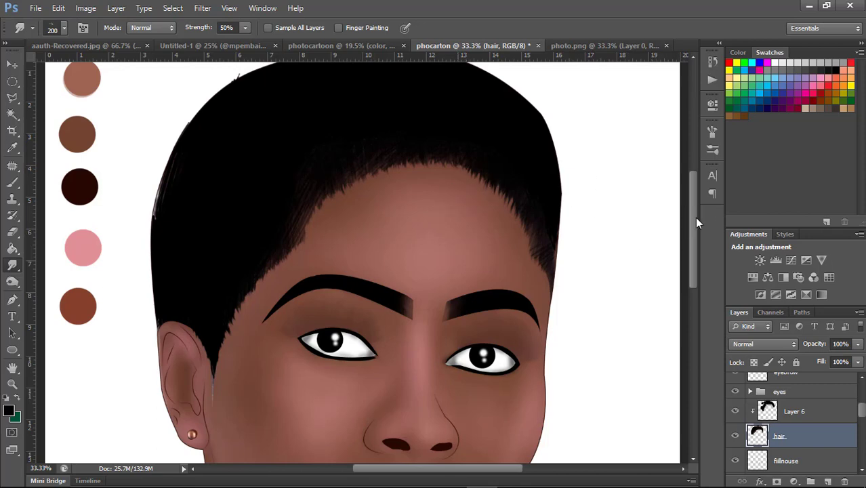
{"action": "mouse_move", "coordinate": [694, 217]}
{"action": "left_mouse_down"}
{"action": "mouse_move", "coordinate": [694, 166]}
{"action": "mouse_move", "coordinate": [695, 187]}
{"action": "left_mouse_up"}
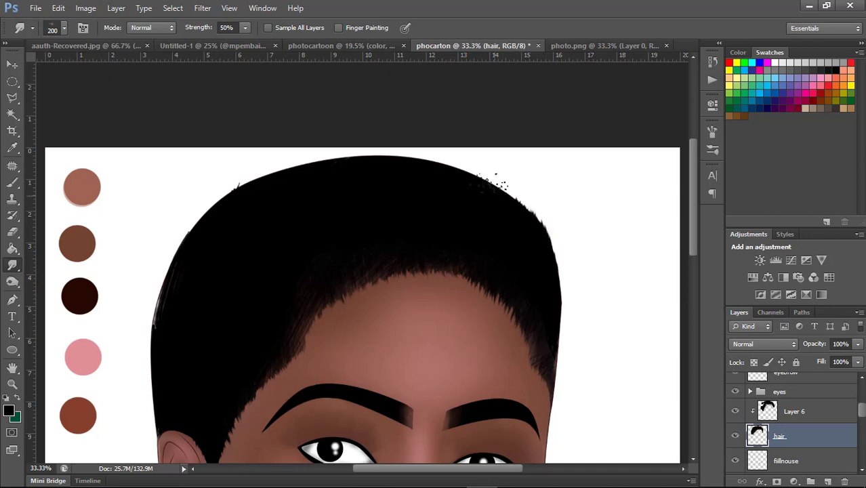
{"action": "mouse_move", "coordinate": [405, 153]}
{"action": "left_mouse_down"}
{"action": "mouse_move", "coordinate": [286, 153]}
{"action": "mouse_move", "coordinate": [242, 168]}
{"action": "mouse_move", "coordinate": [228, 188]}
{"action": "mouse_move", "coordinate": [196, 203]}
{"action": "mouse_move", "coordinate": [236, 188]}
{"action": "mouse_move", "coordinate": [248, 168]}
{"action": "mouse_move", "coordinate": [292, 172]}
{"action": "mouse_move", "coordinate": [300, 158]}
{"action": "mouse_move", "coordinate": [329, 162]}
{"action": "mouse_move", "coordinate": [286, 178]}
{"action": "mouse_move", "coordinate": [324, 165]}
{"action": "mouse_move", "coordinate": [309, 140]}
{"action": "mouse_move", "coordinate": [319, 170]}
{"action": "mouse_move", "coordinate": [315, 159]}
{"action": "left_mouse_up"}
{"action": "mouse_move", "coordinate": [230, 215]}
{"action": "left_mouse_down"}
{"action": "mouse_move", "coordinate": [184, 203]}
{"action": "mouse_move", "coordinate": [188, 242]}
{"action": "mouse_move", "coordinate": [171, 236]}
{"action": "mouse_move", "coordinate": [150, 342]}
{"action": "mouse_move", "coordinate": [136, 360]}
{"action": "mouse_move", "coordinate": [152, 410]}
{"action": "mouse_move", "coordinate": [127, 348]}
{"action": "mouse_move", "coordinate": [153, 281]}
{"action": "mouse_move", "coordinate": [159, 305]}
{"action": "mouse_move", "coordinate": [165, 251]}
{"action": "mouse_move", "coordinate": [206, 216]}
{"action": "left_mouse_up"}
{"action": "mouse_move", "coordinate": [348, 188]}
{"action": "left_mouse_down"}
{"action": "mouse_move", "coordinate": [363, 151]}
{"action": "mouse_move", "coordinate": [381, 163]}
{"action": "mouse_move", "coordinate": [400, 143]}
{"action": "mouse_move", "coordinate": [435, 168]}
{"action": "mouse_move", "coordinate": [474, 178]}
{"action": "mouse_move", "coordinate": [436, 184]}
{"action": "mouse_move", "coordinate": [390, 168]}
{"action": "mouse_move", "coordinate": [305, 194]}
{"action": "left_mouse_up"}
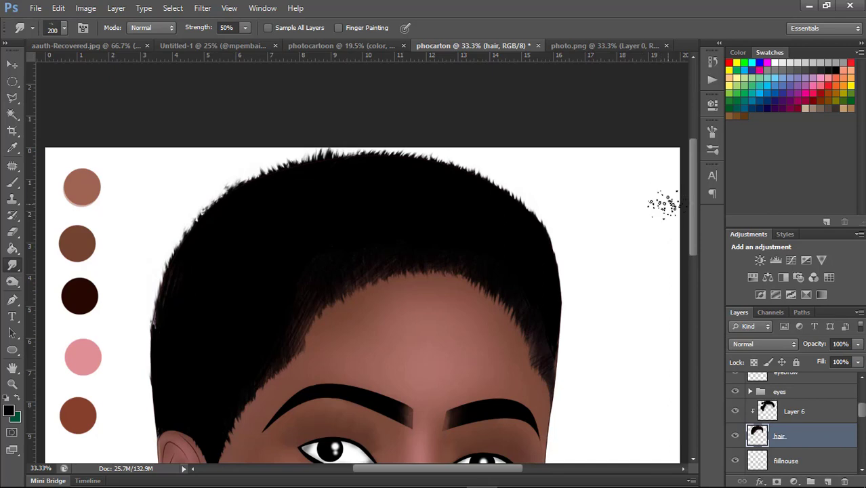
- Set Layer 4's opacity to 81%
{"action": "scroll", "coordinate": [662, 203], "scroll_direction": "down", "scroll_amount": 3}
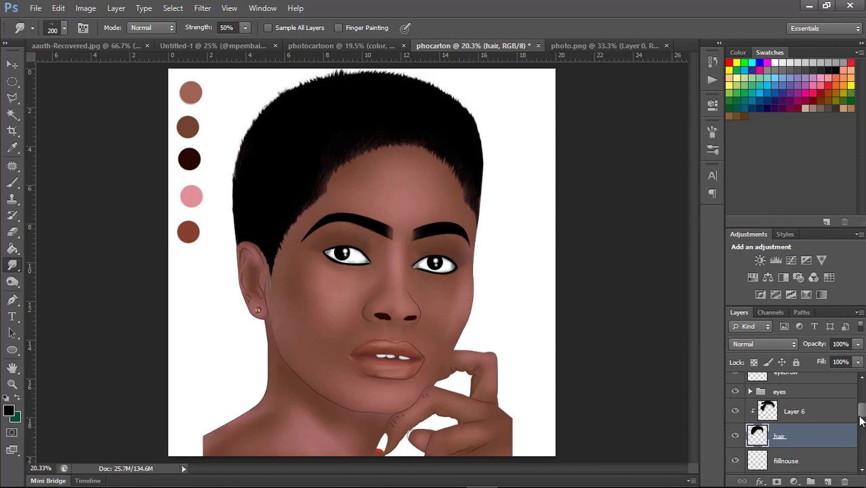
{"action": "left_click_drag", "start_coordinate": [861, 420], "coordinate": [859, 449]}
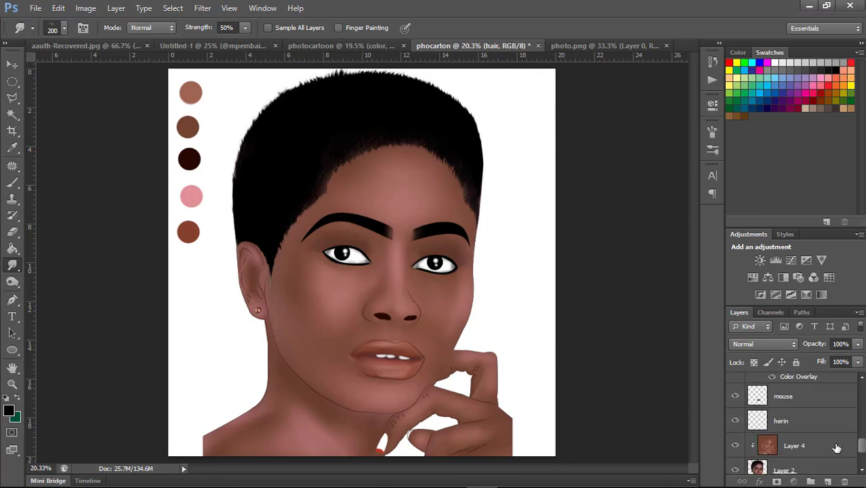
{"action": "left_click", "coordinate": [837, 447]}
{"action": "mouse_move", "coordinate": [822, 343]}
{"action": "left_mouse_down"}
{"action": "mouse_move", "coordinate": [839, 343]}
{"action": "mouse_move", "coordinate": [800, 346]}
{"action": "left_mouse_up"}
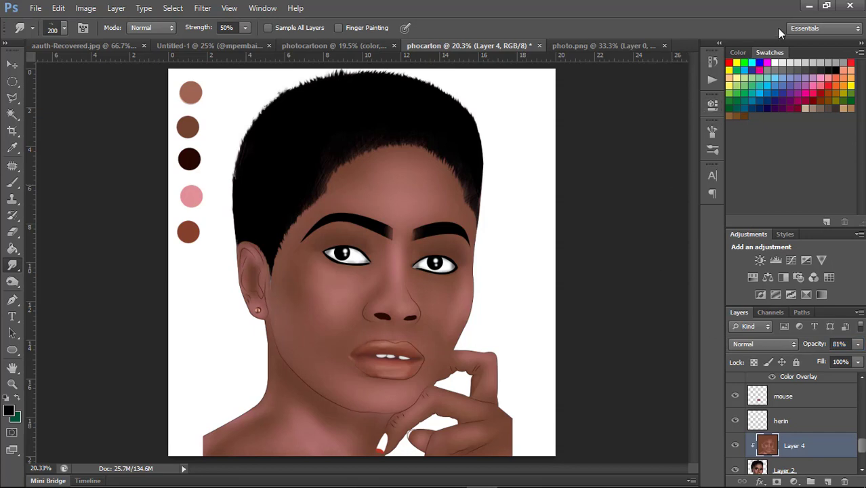
- Open eyeeeelish.png from the desktop in Photoshop
{"action": "left_click", "coordinate": [809, 5]}
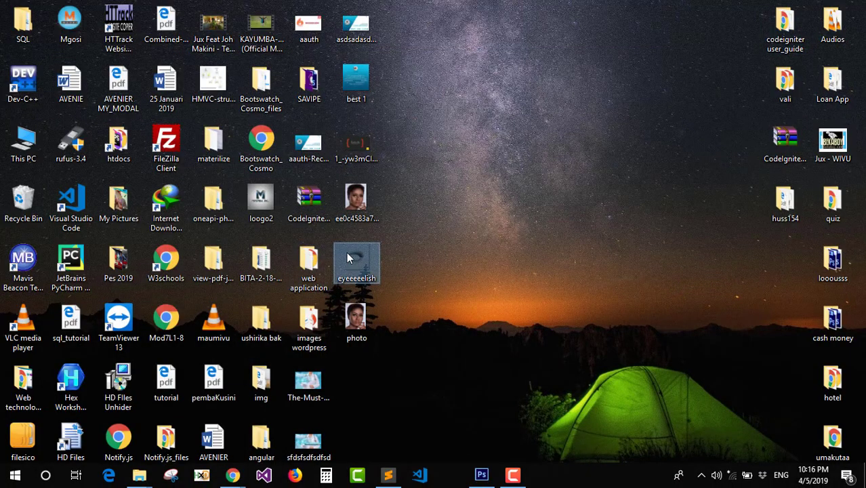
{"action": "right_click", "coordinate": [348, 253]}
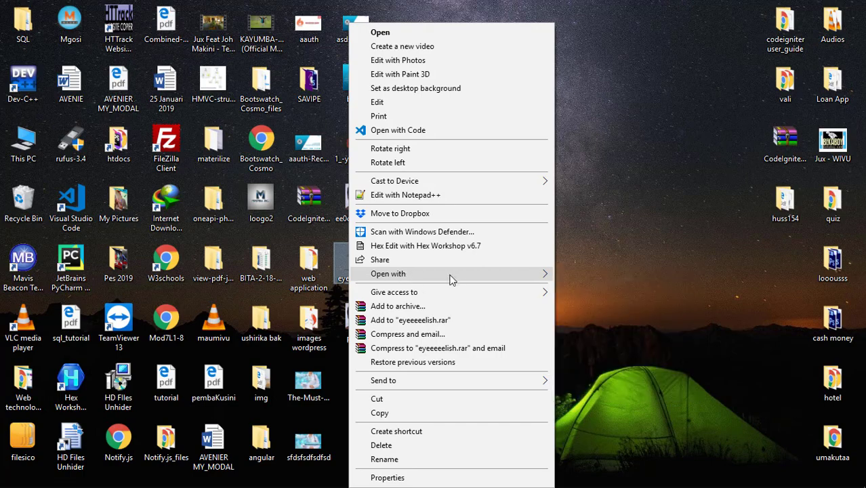
{"action": "mouse_move", "coordinate": [451, 273]}
{"action": "left_click", "coordinate": [560, 287]}
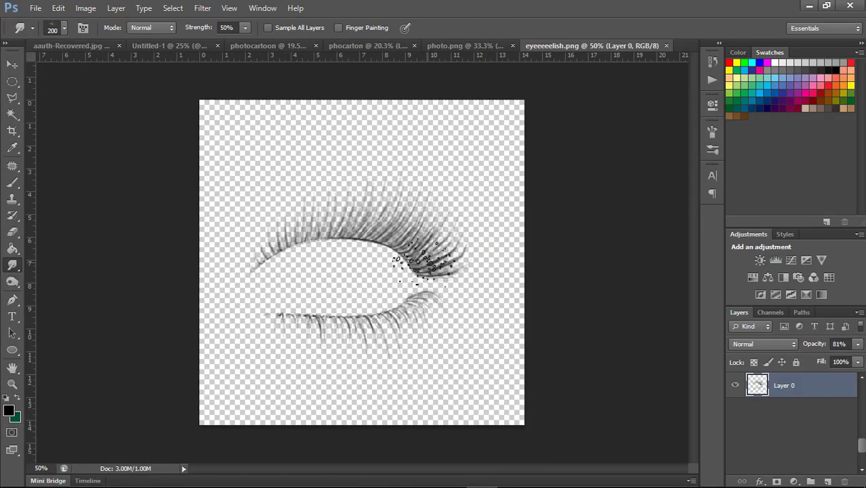
- Bring the eyelash image into the portrait as Layer 7 at the top of the stack
{"action": "key", "text": "v"}
{"action": "mouse_move", "coordinate": [366, 240]}
{"action": "left_mouse_down"}
{"action": "mouse_move", "coordinate": [376, 200]}
{"action": "mouse_move", "coordinate": [378, 46]}
{"action": "mouse_move", "coordinate": [391, 211]}
{"action": "left_mouse_up"}
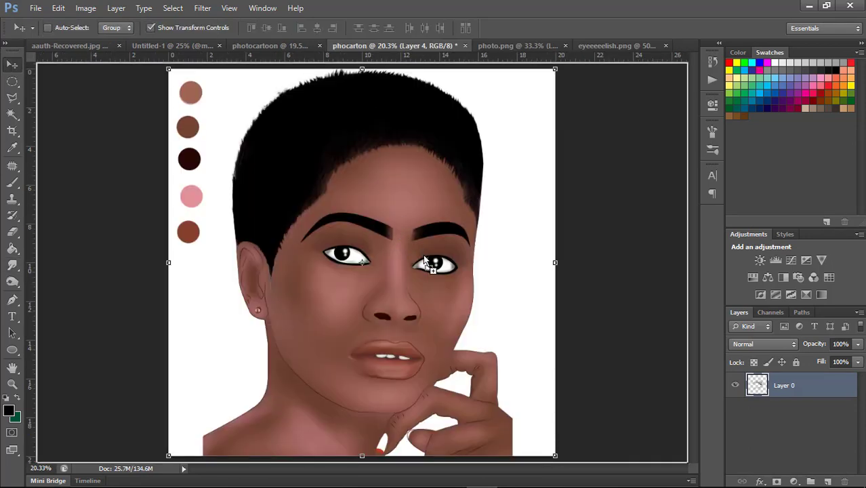
{"action": "left_click_drag", "start_coordinate": [426, 260], "coordinate": [424, 264]}
{"action": "mouse_move", "coordinate": [785, 467]}
{"action": "left_mouse_down"}
{"action": "mouse_move", "coordinate": [805, 360]}
{"action": "mouse_move", "coordinate": [802, 372]}
{"action": "left_mouse_up"}
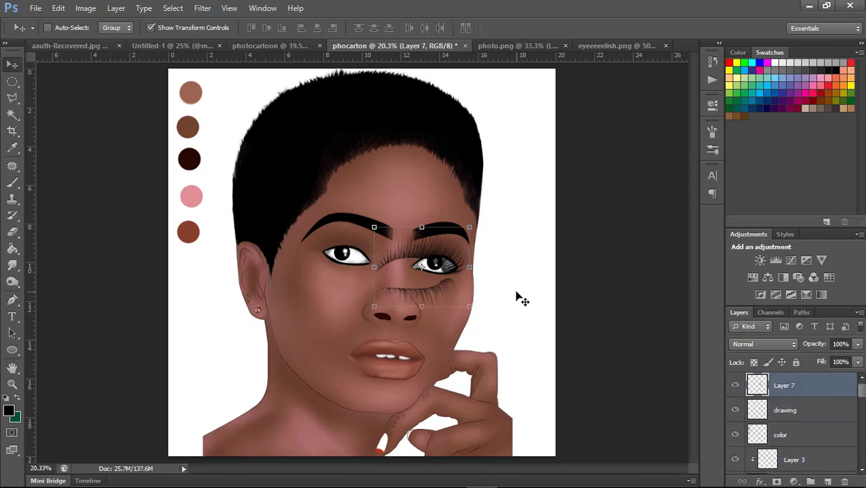
- Scale the lashes to about 60% over the right-hand eye and warp them to fit its lids
{"action": "key", "text": "ctrl+plus"}
{"action": "key", "text": "ctrl+plus"}
{"action": "key", "text": "ctrl+plus"}
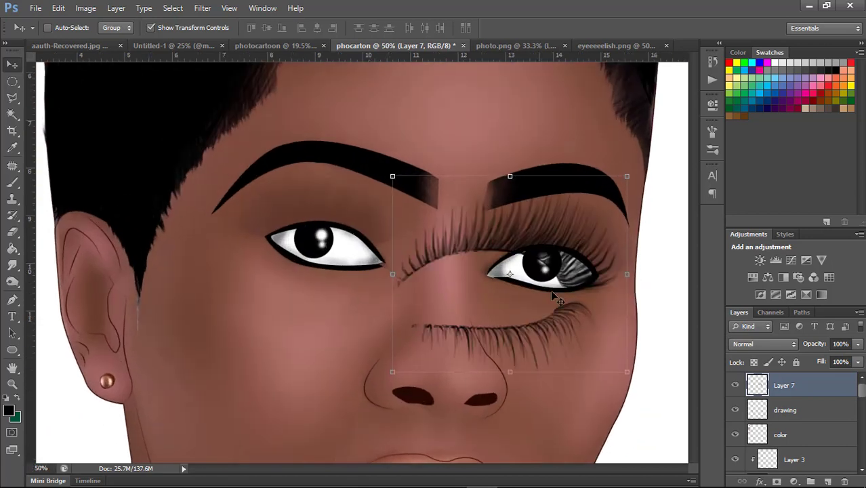
{"action": "left_click_drag", "start_coordinate": [438, 473], "coordinate": [478, 473]}
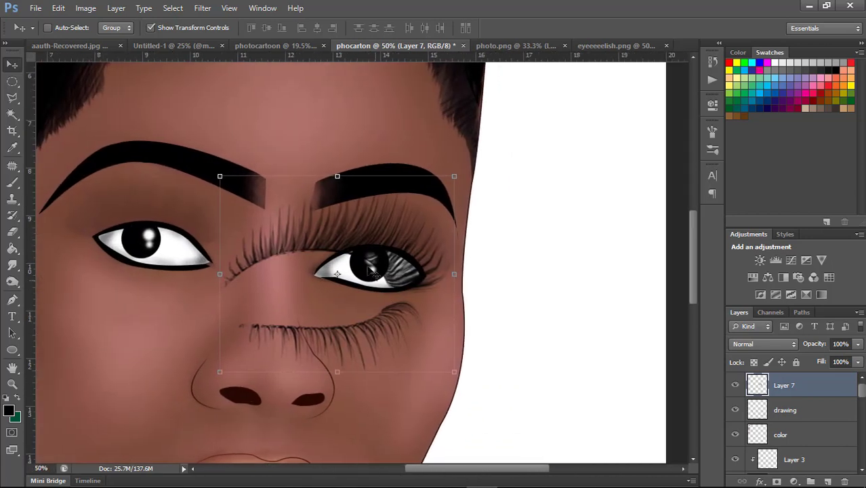
{"action": "left_click_drag", "start_coordinate": [369, 246], "coordinate": [413, 234]}
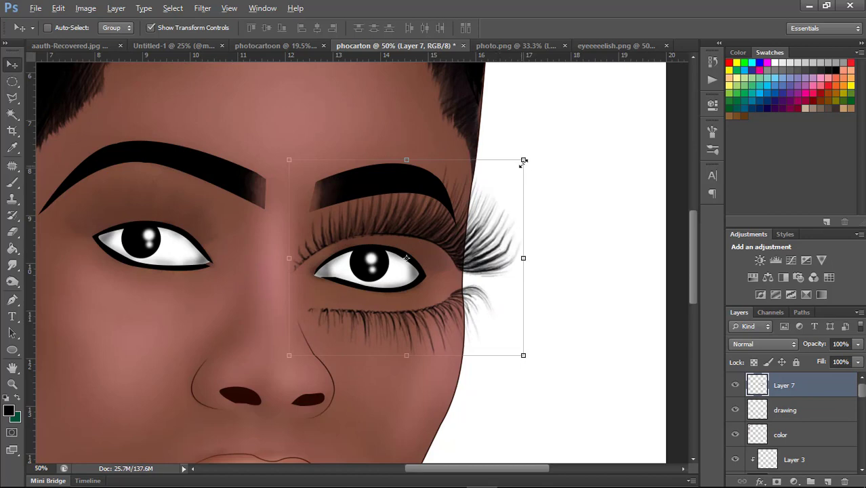
{"action": "left_click_drag", "start_coordinate": [523, 160], "coordinate": [476, 201]}
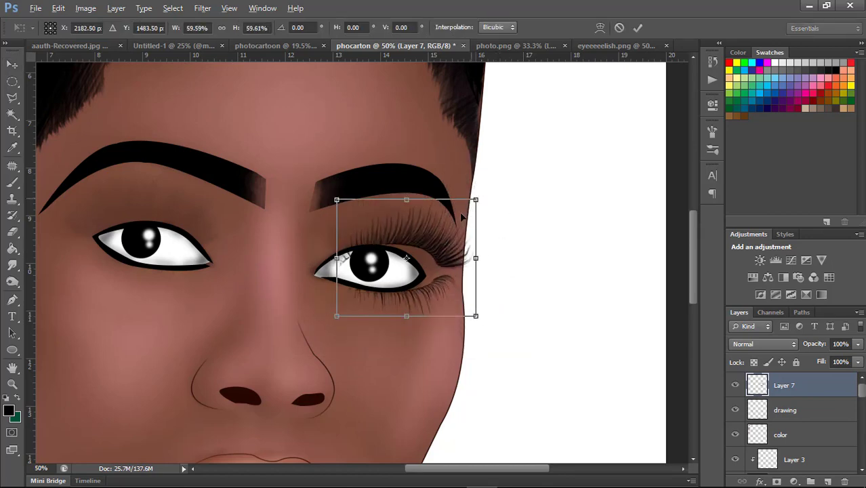
{"action": "left_click_drag", "start_coordinate": [447, 260], "coordinate": [427, 262]}
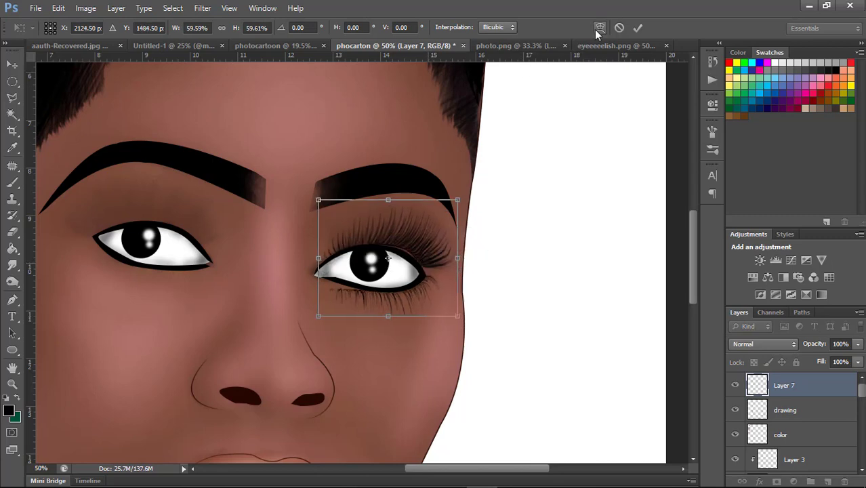
{"action": "left_click", "coordinate": [599, 28]}
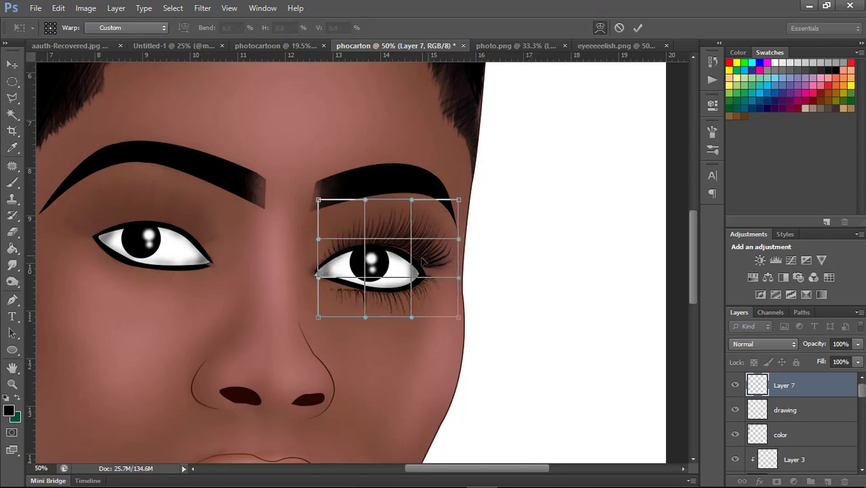
{"action": "left_click_drag", "start_coordinate": [423, 261], "coordinate": [427, 265]}
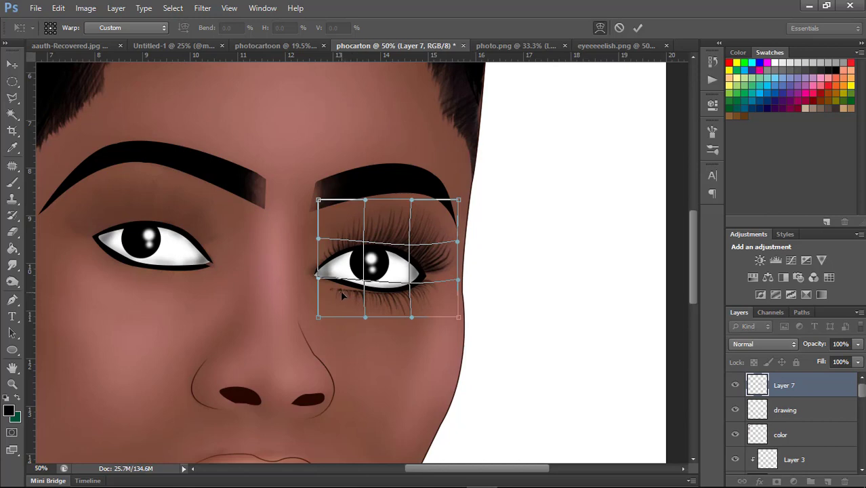
{"action": "left_click_drag", "start_coordinate": [340, 293], "coordinate": [338, 286]}
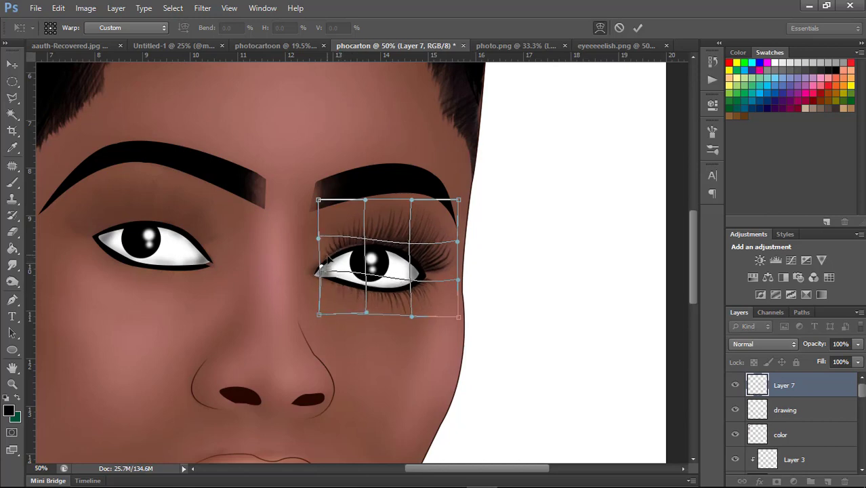
{"action": "left_click", "coordinate": [638, 28]}
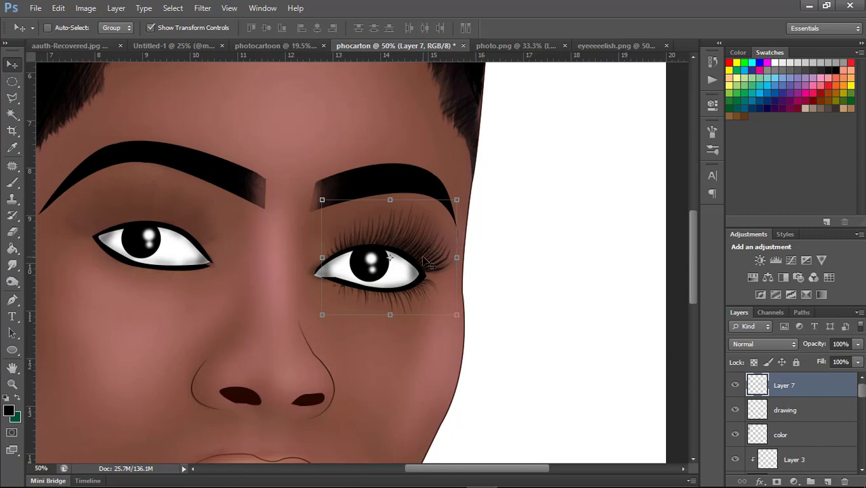
- Duplicate the eyelash layer, flip it horizontally and place it over the left eye
{"action": "key", "text": "ctrl+j"}
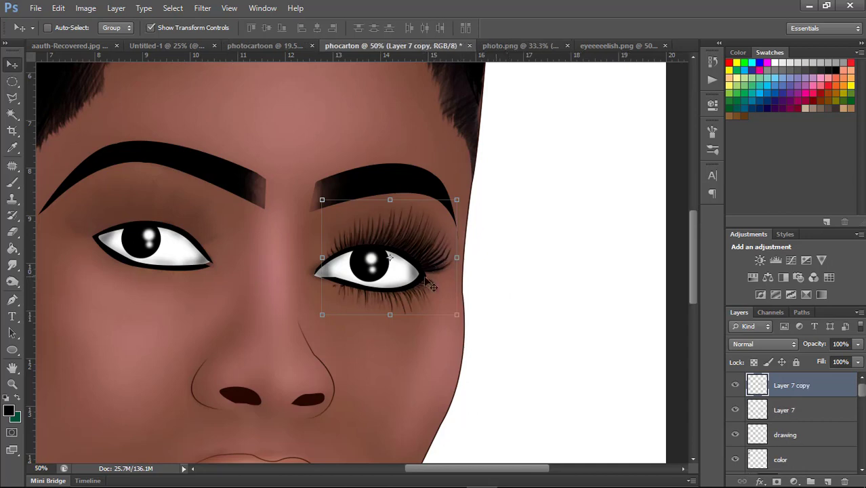
{"action": "left_click_drag", "start_coordinate": [420, 256], "coordinate": [187, 234]}
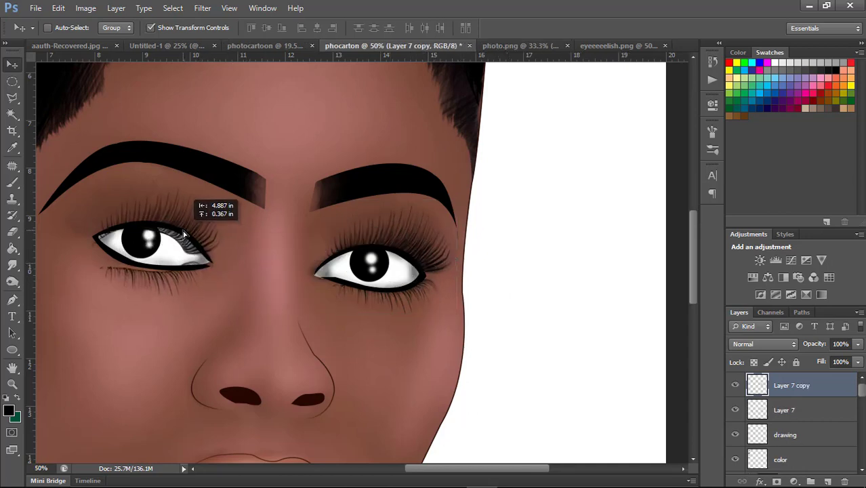
{"action": "left_click", "coordinate": [59, 7]}
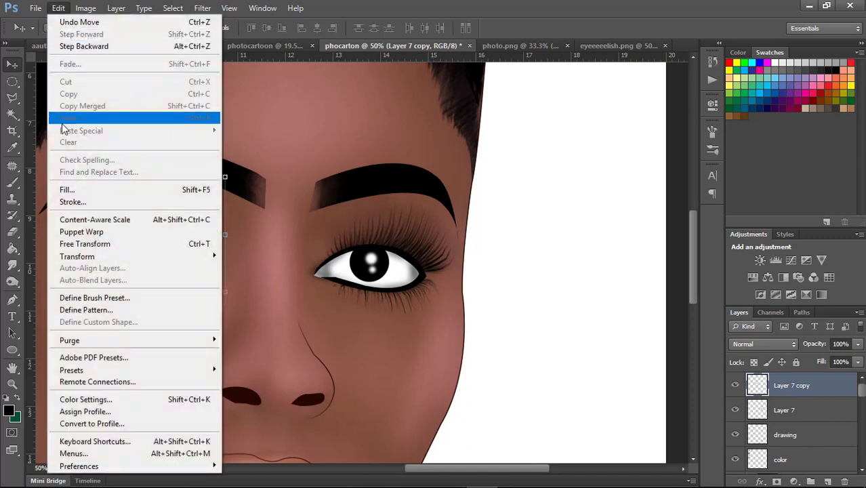
{"action": "mouse_move", "coordinate": [77, 256]}
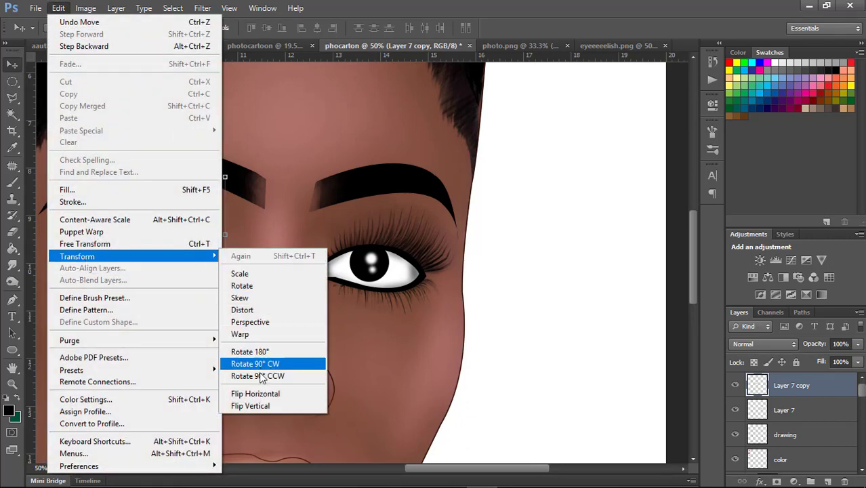
{"action": "left_click", "coordinate": [256, 398]}
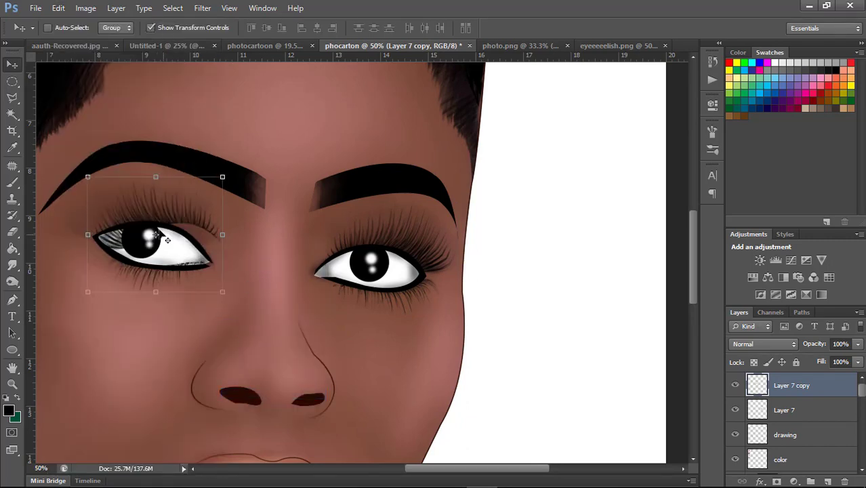
{"action": "left_click_drag", "start_coordinate": [163, 221], "coordinate": [134, 215]}
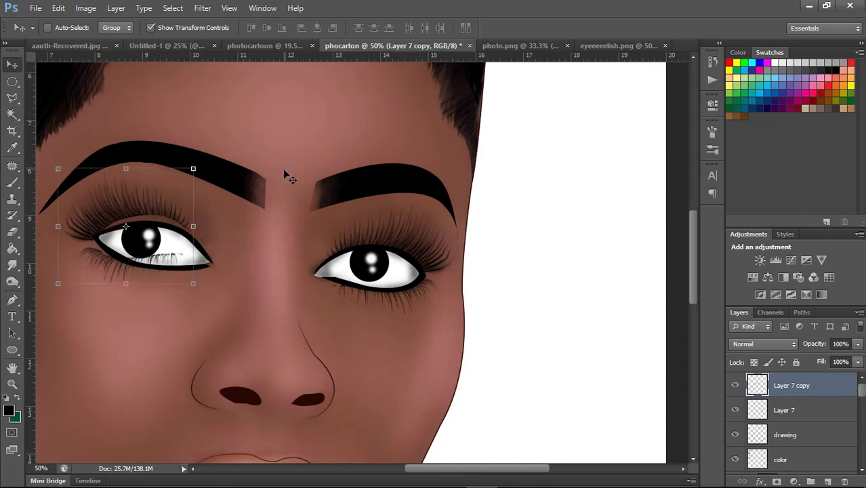
- Warp the copied lashes to follow the left eye's upper and lower lids
{"action": "key", "text": "ctrl+t"}
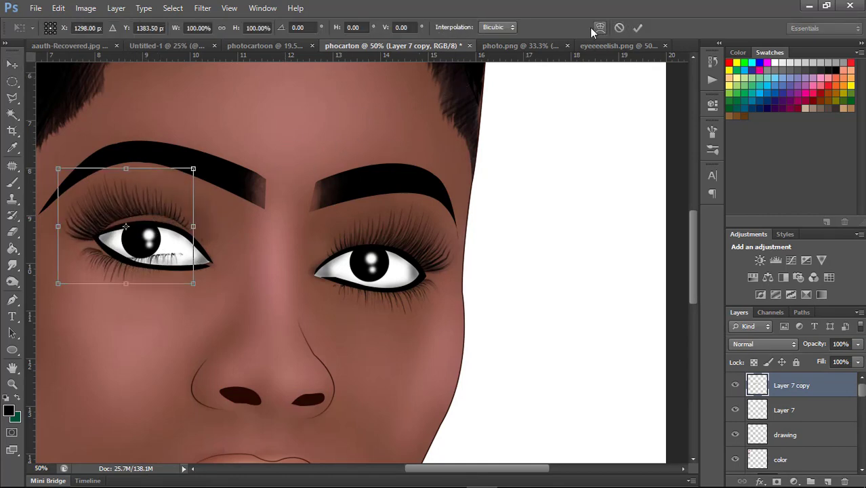
{"action": "left_click", "coordinate": [600, 27]}
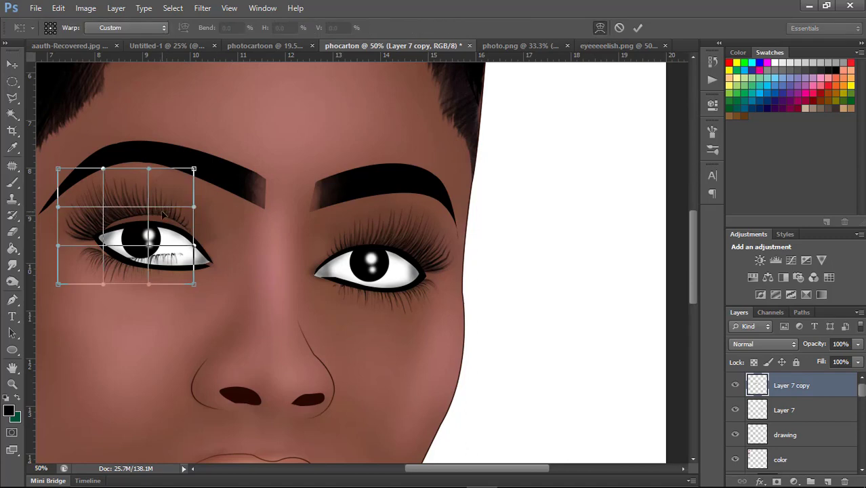
{"action": "left_click_drag", "start_coordinate": [162, 214], "coordinate": [197, 216]}
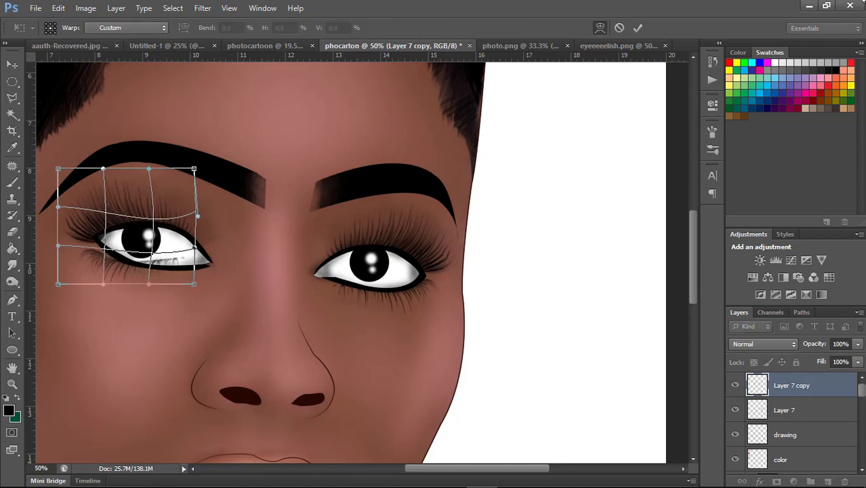
{"action": "mouse_move", "coordinate": [97, 246]}
{"action": "left_mouse_down"}
{"action": "mouse_move", "coordinate": [100, 238]}
{"action": "mouse_move", "coordinate": [98, 253]}
{"action": "left_mouse_up"}
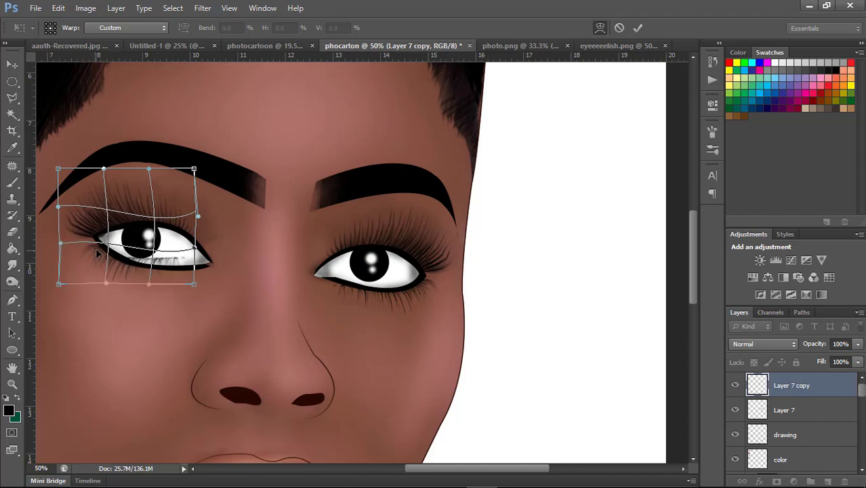
{"action": "left_click_drag", "start_coordinate": [155, 269], "coordinate": [172, 271]}
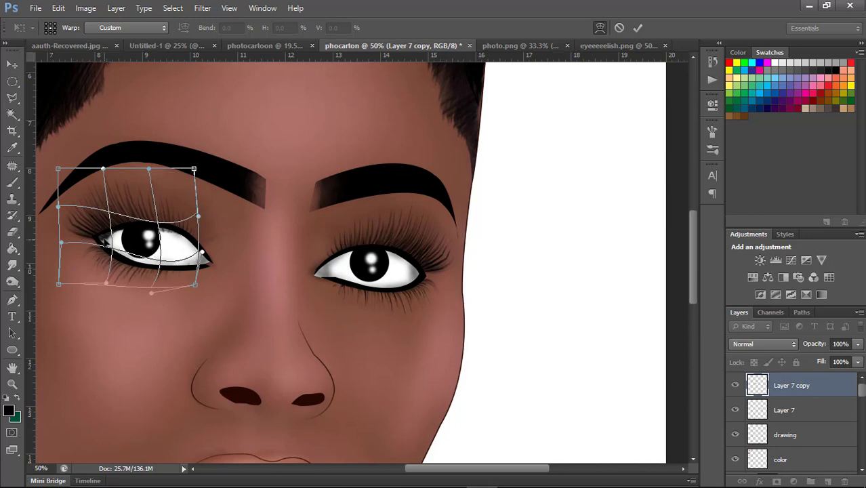
{"action": "left_click_drag", "start_coordinate": [104, 242], "coordinate": [102, 237]}
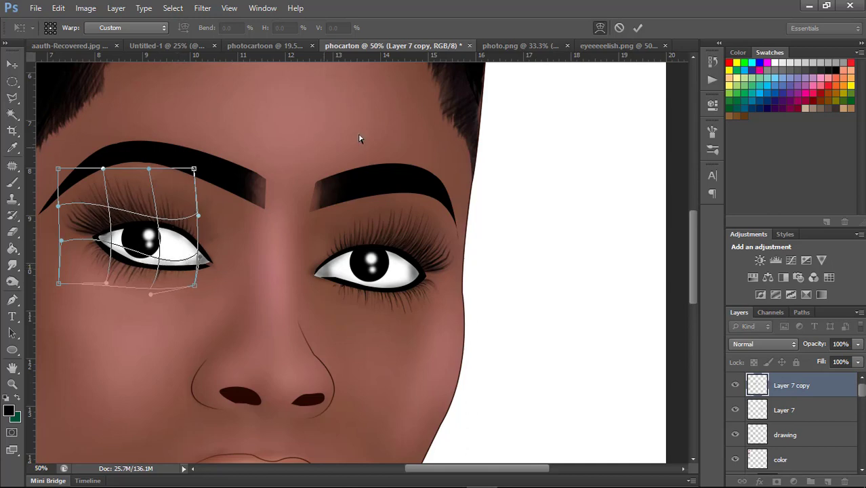
{"action": "left_click", "coordinate": [637, 29]}
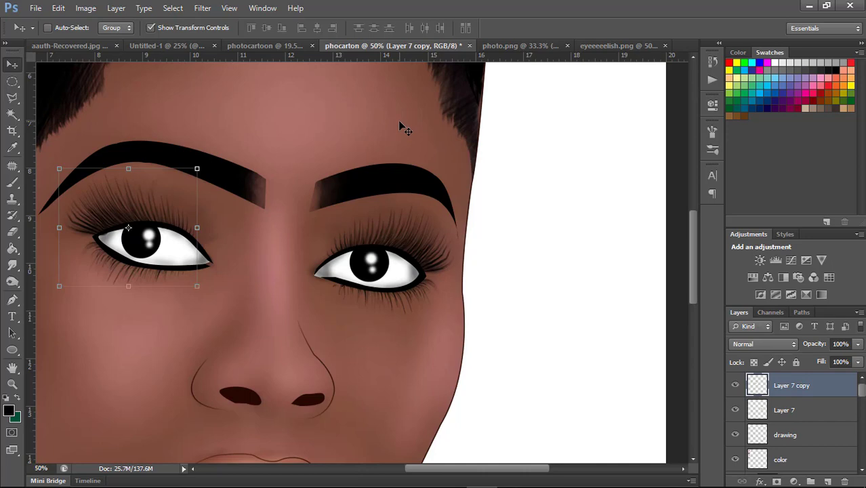
- Scroll the Layers panel down to locate the colour swatch layer
{"action": "scroll", "coordinate": [398, 120], "scroll_direction": "down", "scroll_amount": 3}
{"action": "scroll", "coordinate": [402, 125], "scroll_direction": "down", "scroll_amount": 3}
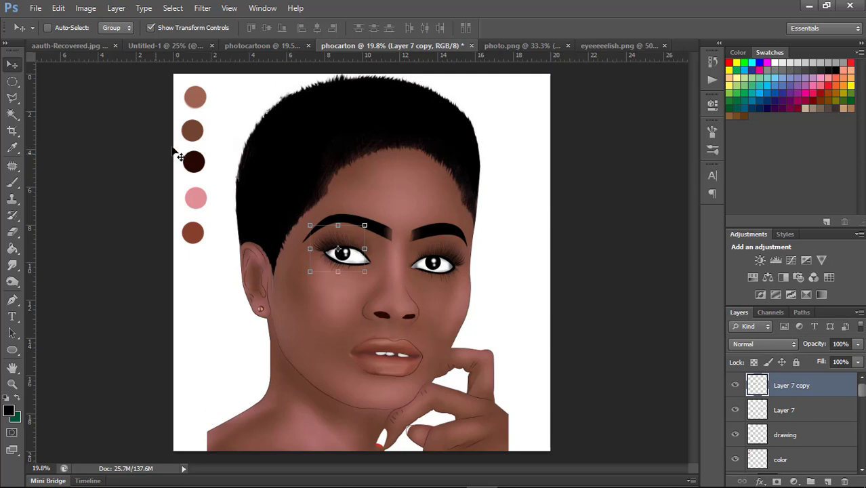
{"action": "scroll", "coordinate": [793, 420], "scroll_direction": "down", "scroll_amount": 1}
{"action": "scroll", "coordinate": [792, 420], "scroll_direction": "down", "scroll_amount": 1}
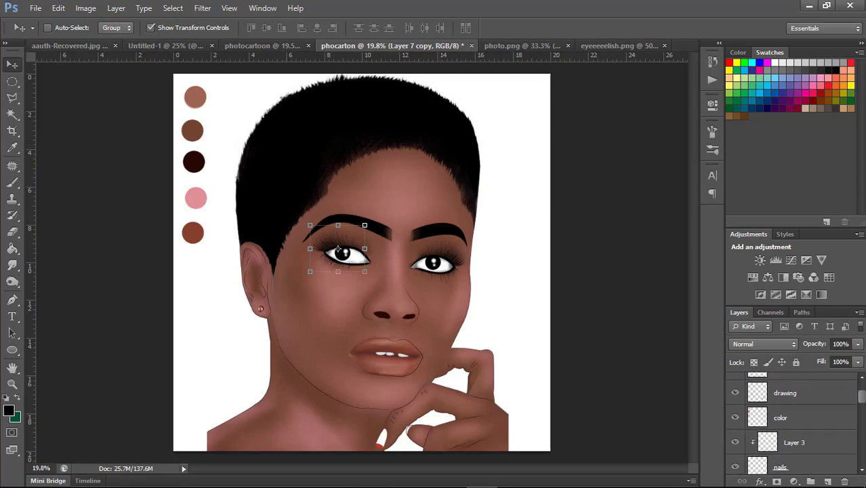
{"action": "scroll", "coordinate": [859, 468], "scroll_direction": "down", "scroll_amount": 3}
{"action": "scroll", "coordinate": [859, 467], "scroll_direction": "down", "scroll_amount": 3}
{"action": "scroll", "coordinate": [860, 467], "scroll_direction": "down", "scroll_amount": 3}
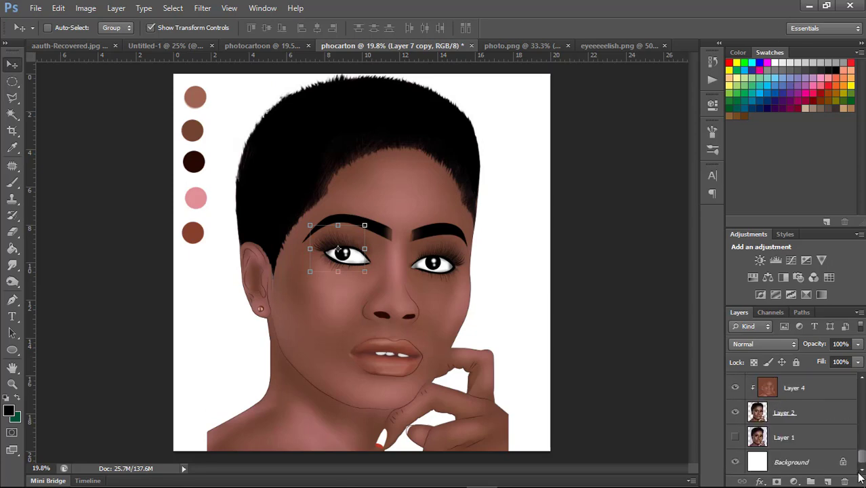
{"action": "mouse_move", "coordinate": [858, 468]}
{"action": "left_mouse_down"}
{"action": "mouse_move", "coordinate": [855, 429]}
{"action": "mouse_move", "coordinate": [860, 479]}
{"action": "left_mouse_up"}
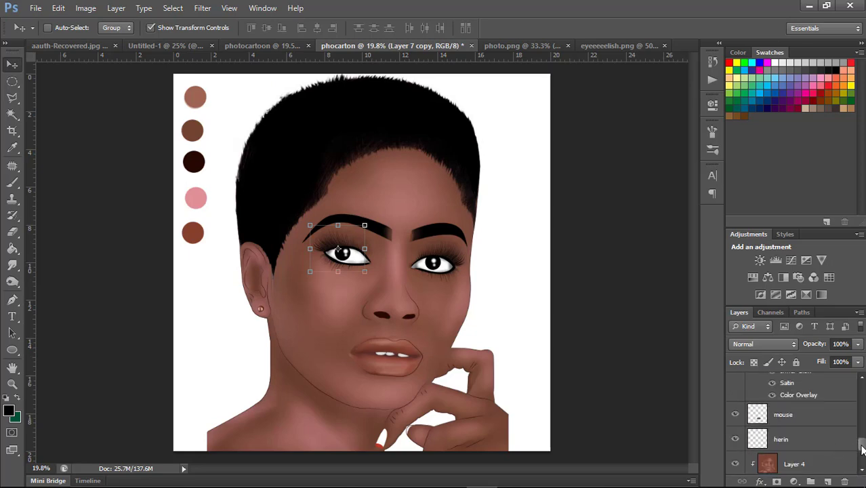
{"action": "left_click_drag", "start_coordinate": [862, 448], "coordinate": [861, 415]}
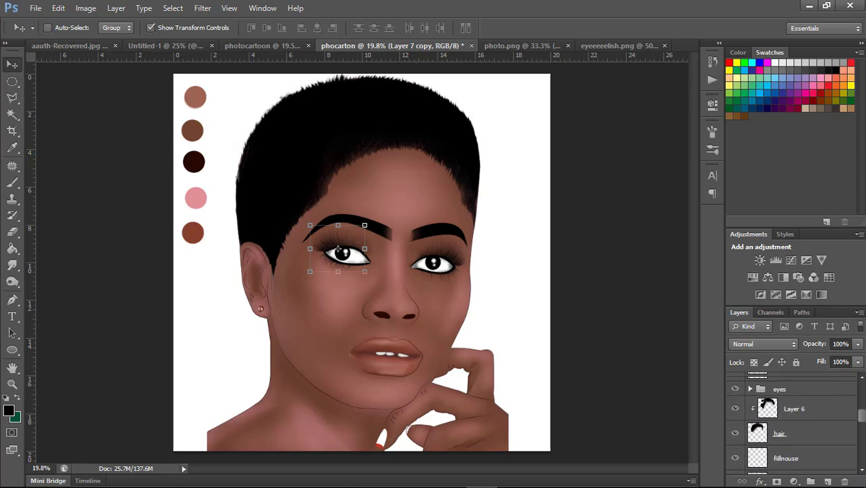
- Hide the colour swatch layer and turn on Auto-Select for the Move tool
{"action": "left_click", "coordinate": [196, 161]}
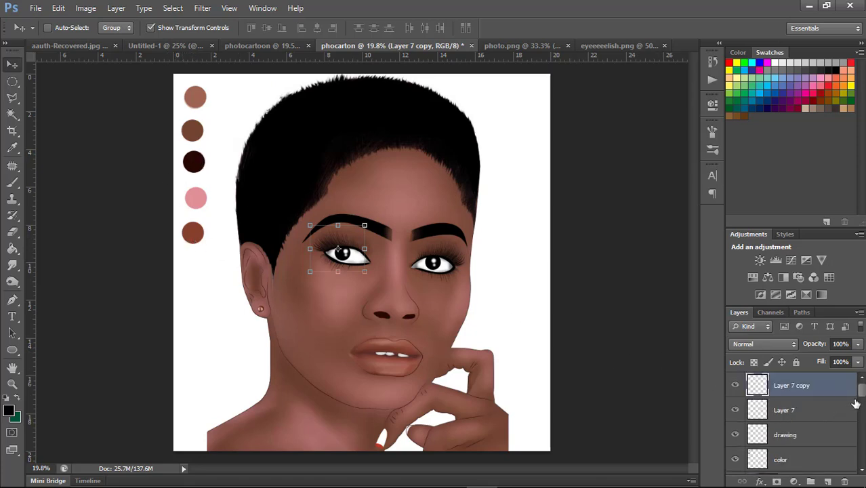
{"action": "left_click_drag", "start_coordinate": [862, 394], "coordinate": [863, 398]}
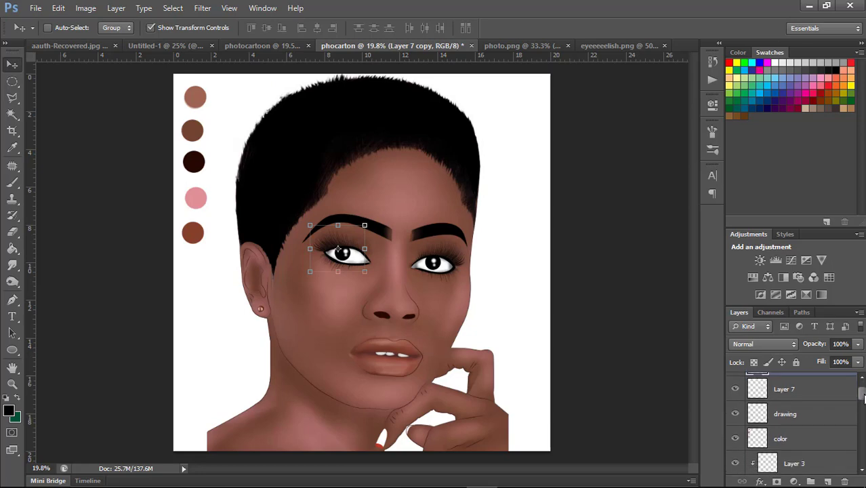
{"action": "left_click", "coordinate": [736, 440]}
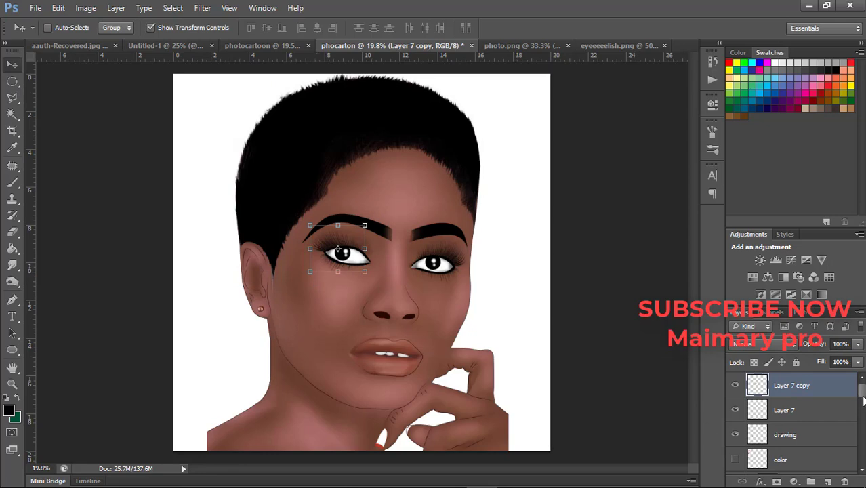
{"action": "left_click", "coordinate": [48, 28]}
{"action": "left_click", "coordinate": [564, 180]}
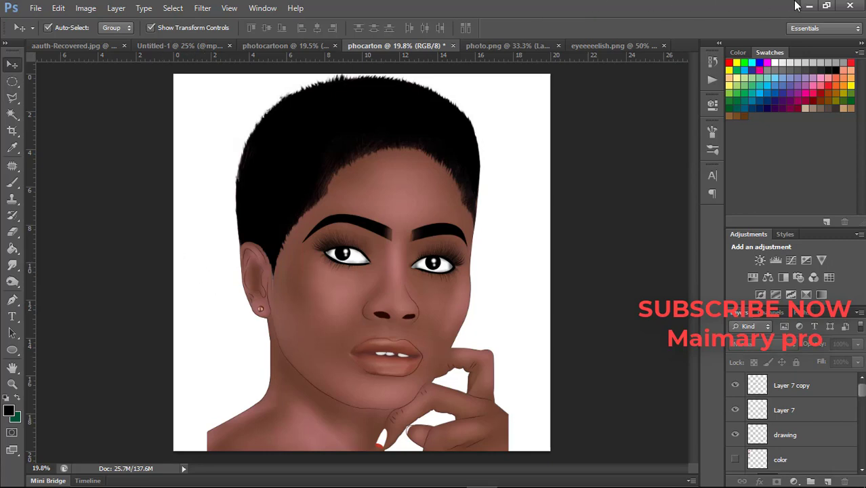
- Refresh the desktop, then open Save As to save the portrait as phocarton PSD
{"action": "left_click", "coordinate": [35, 8]}
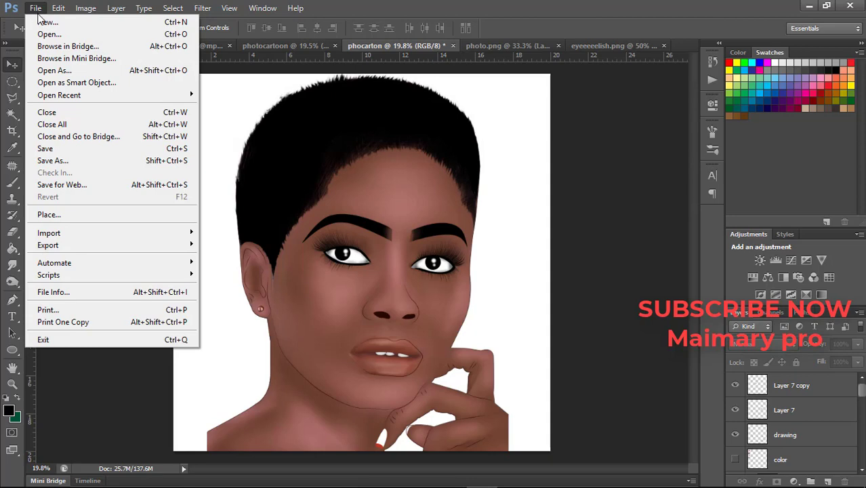
{"action": "left_click", "coordinate": [583, 126]}
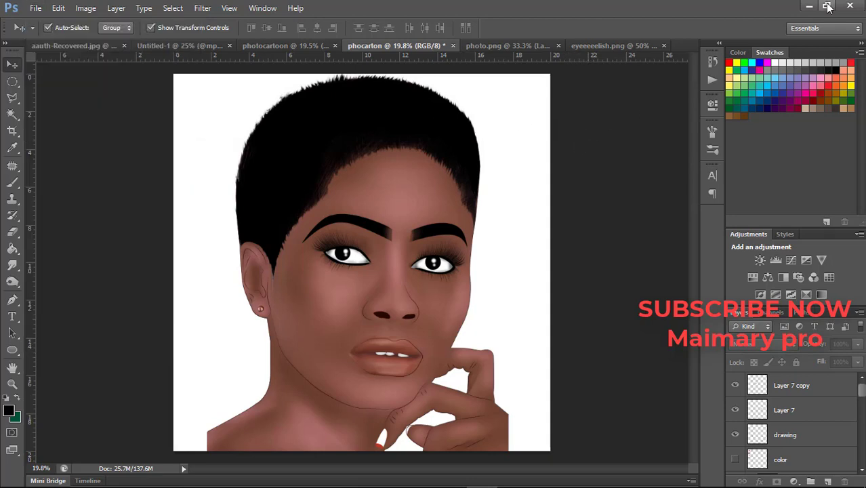
{"action": "left_click", "coordinate": [808, 6]}
{"action": "right_click", "coordinate": [590, 115]}
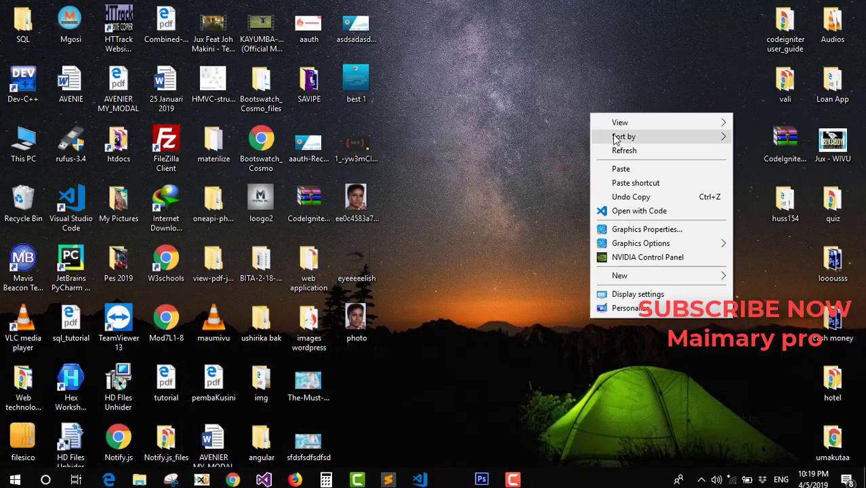
{"action": "left_click", "coordinate": [622, 148]}
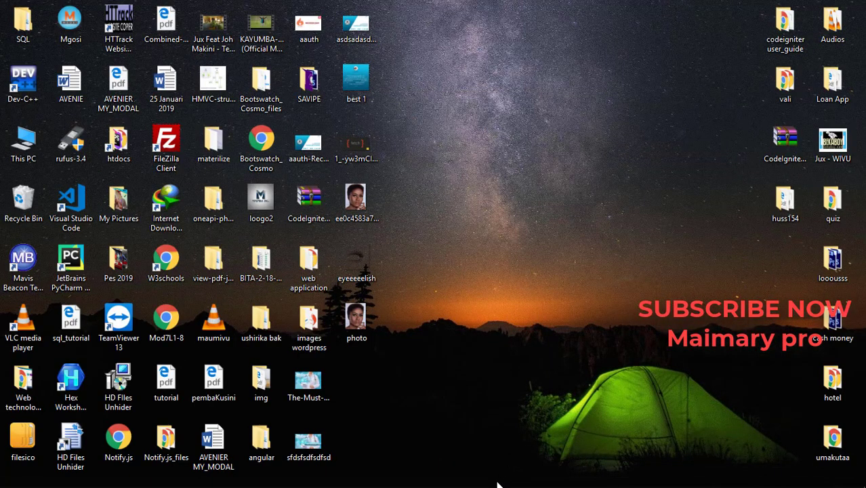
{"action": "left_click", "coordinate": [482, 475]}
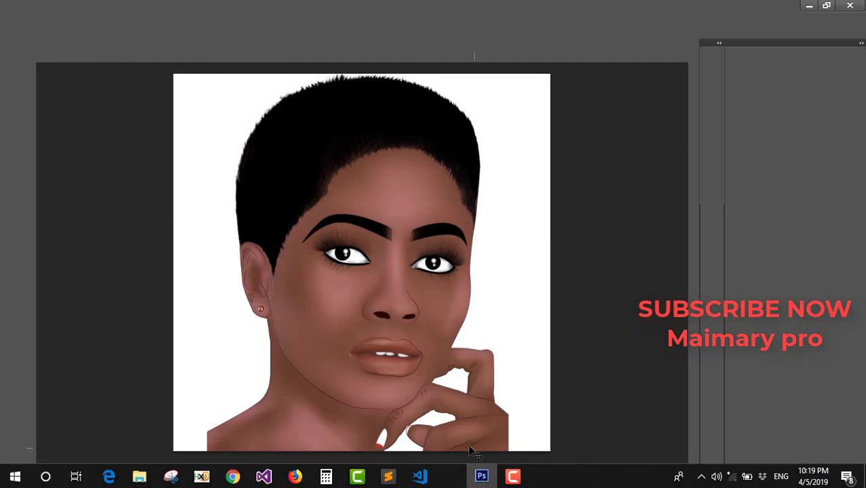
{"action": "left_click", "coordinate": [36, 8]}
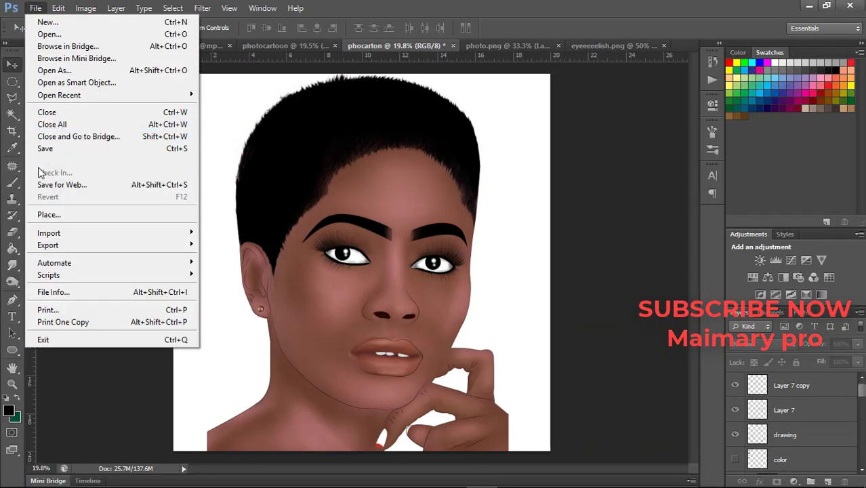
{"action": "left_click", "coordinate": [55, 161]}
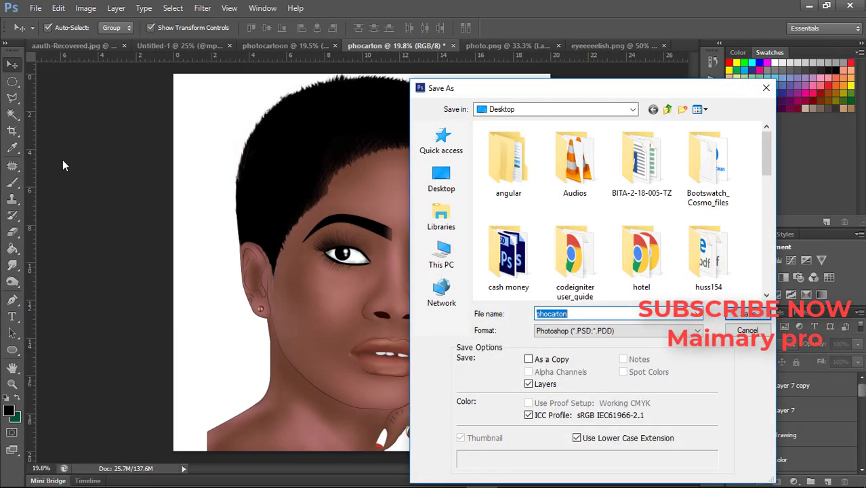